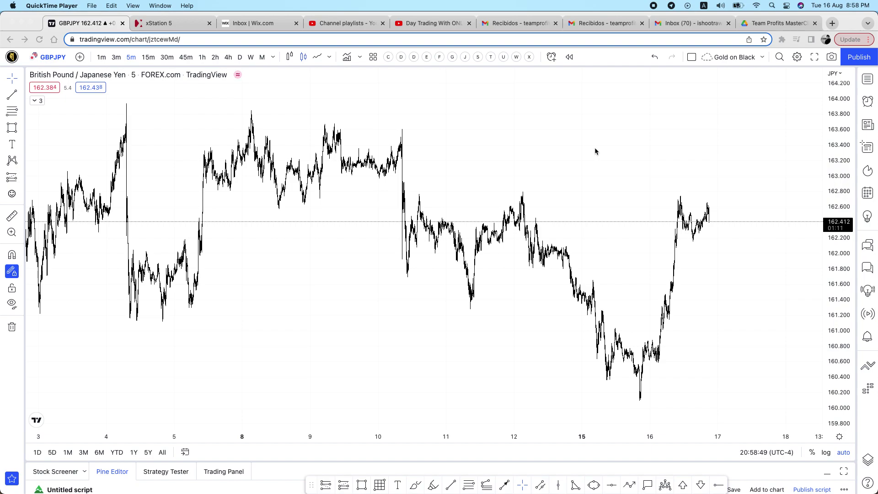
Step: Shift the GBPJPY chart left to leave empty space, then place a text note there
click(641, 168)
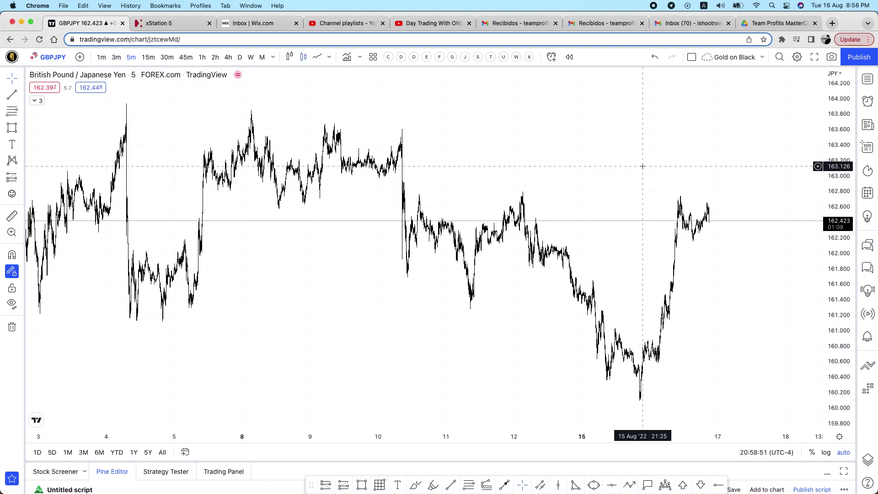
drag(644, 165, 494, 155)
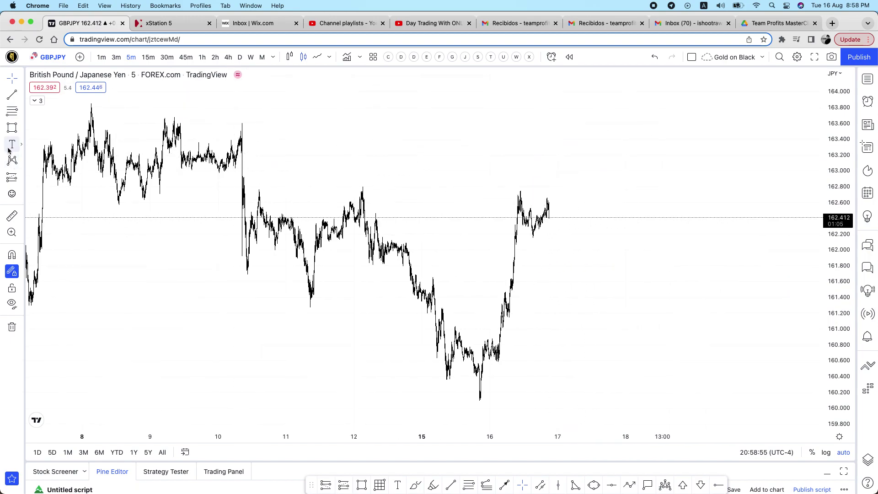
click(10, 145)
click(641, 146)
Step: Replace the note's placeholder 'Text' with 'SMA: 20 and 50'
click(409, 221)
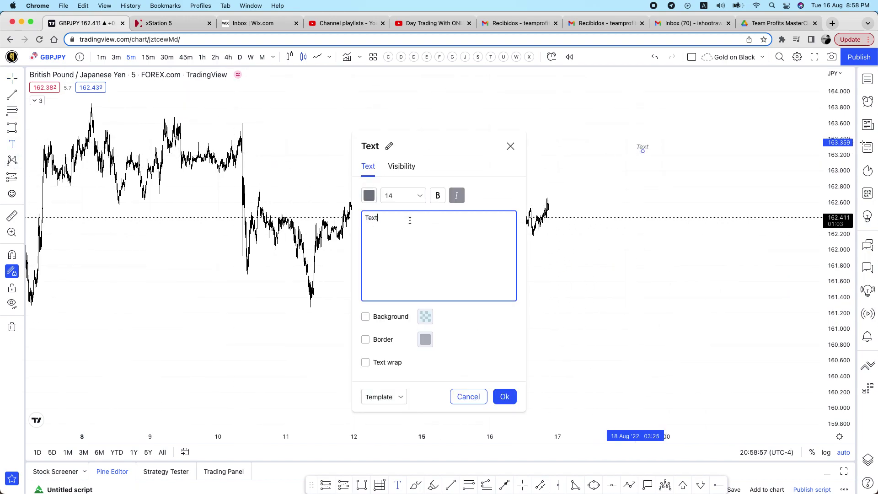
drag(385, 218, 362, 218)
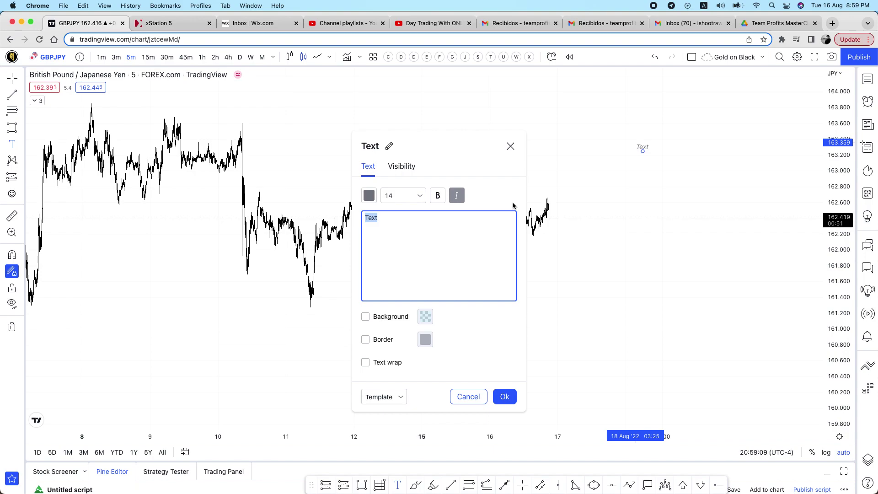
text(SMA:)
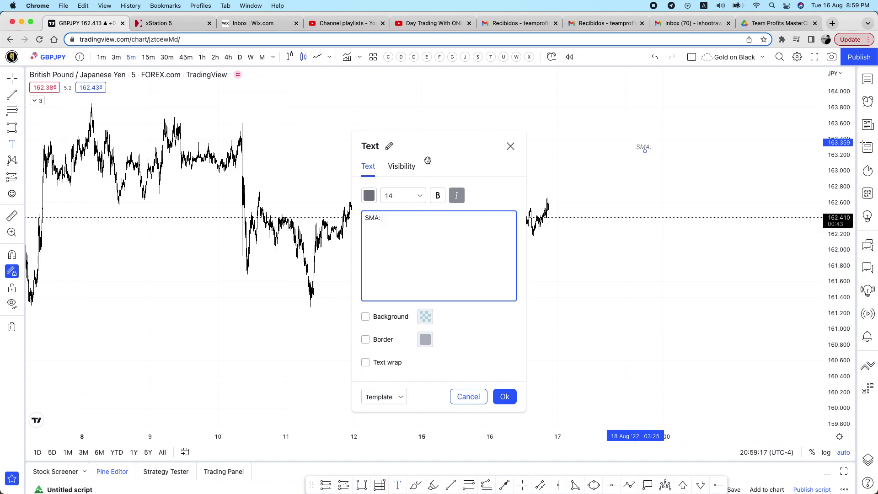
drag(443, 153, 466, 137)
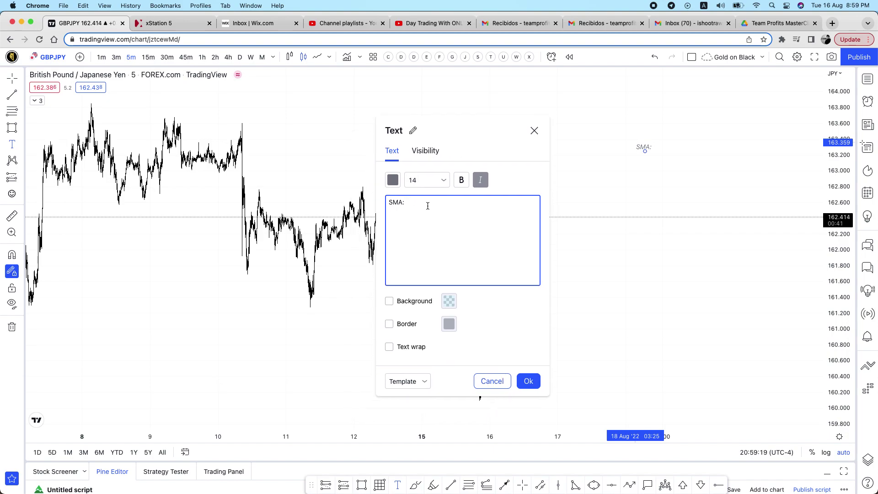
text(20 and 50)
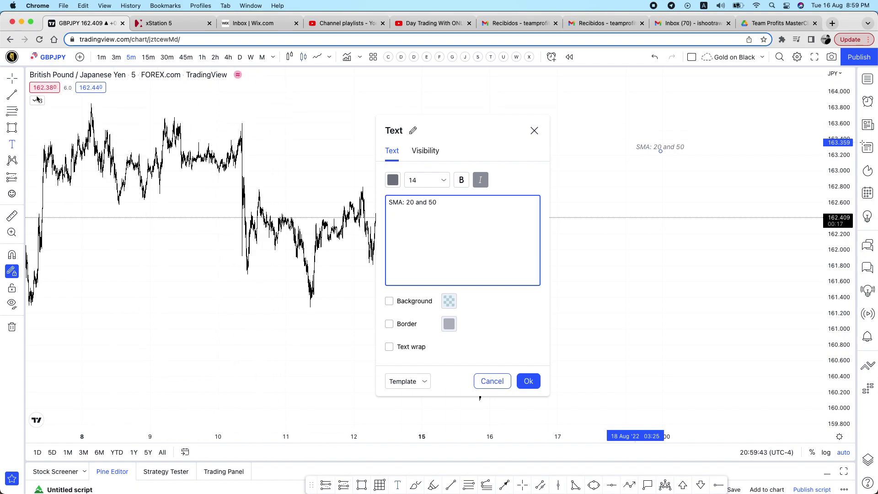
Step: Add a 'Time Zone' line under 'SMA: 20 and 50', followed by a blank line
key(Return)
text(Time Zon)
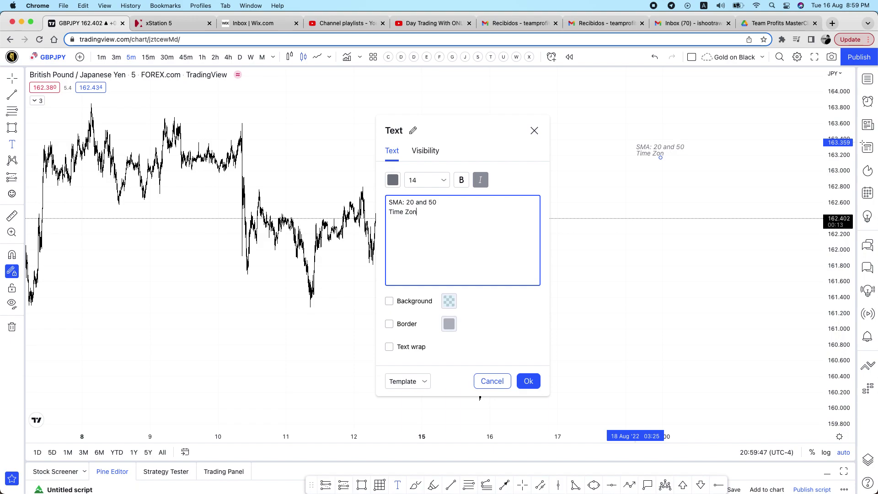
text(e)
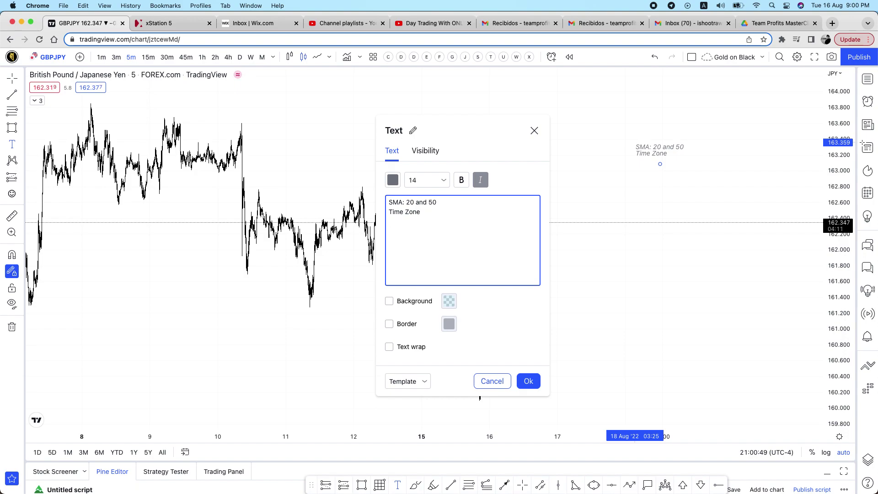
key(Return)
key(Return)
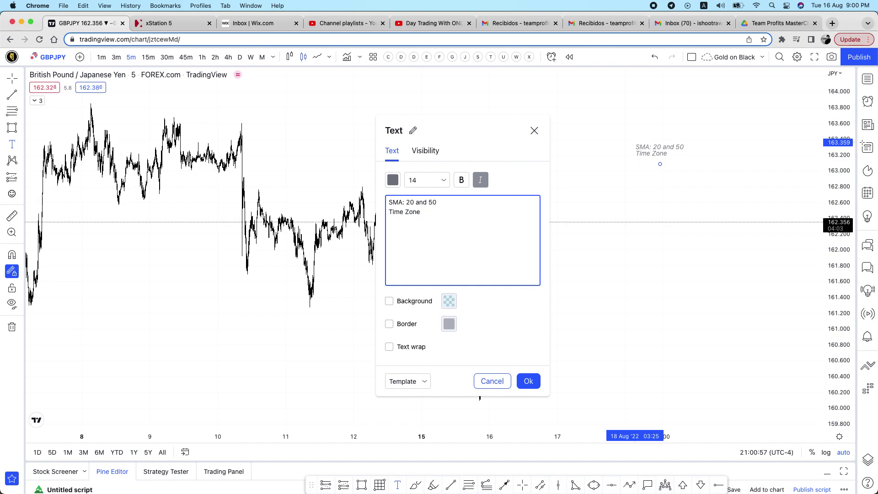
Step: Add the line 'RR 1-2 or 1-3' to the note and highlight the two ratios
text(1)
key(BackSpace)
text(RR)
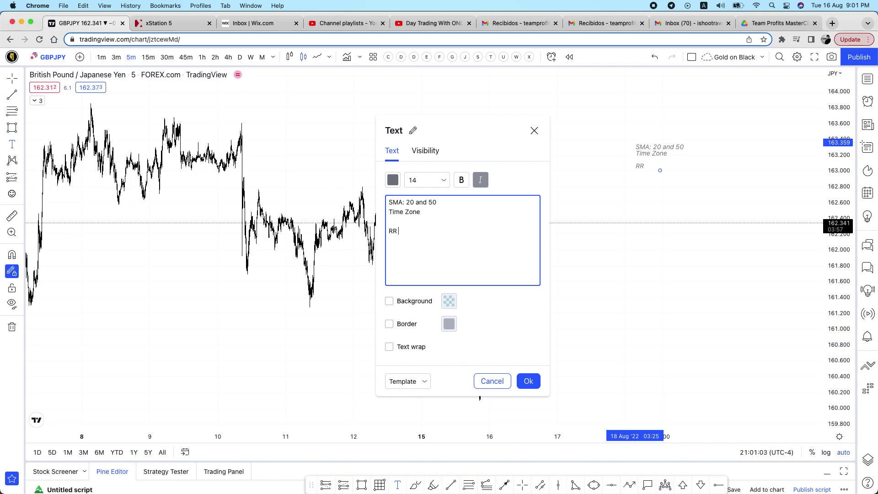
text( 1-2 or 1-3)
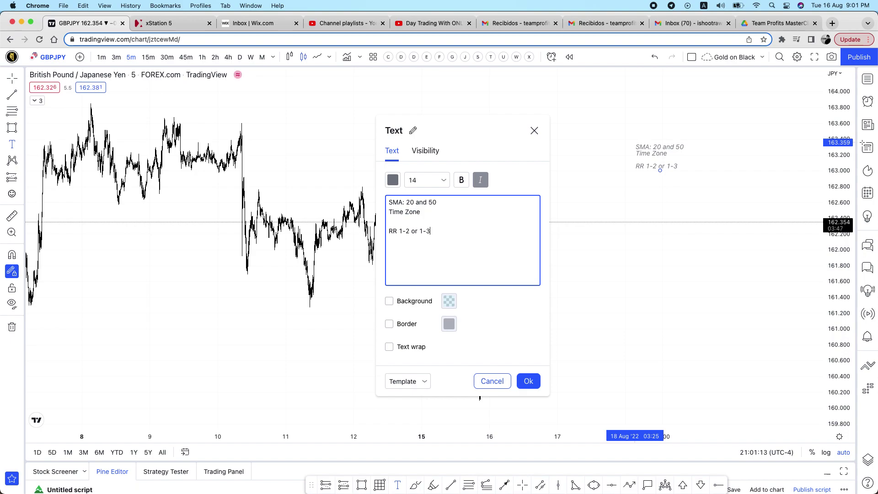
key(Return)
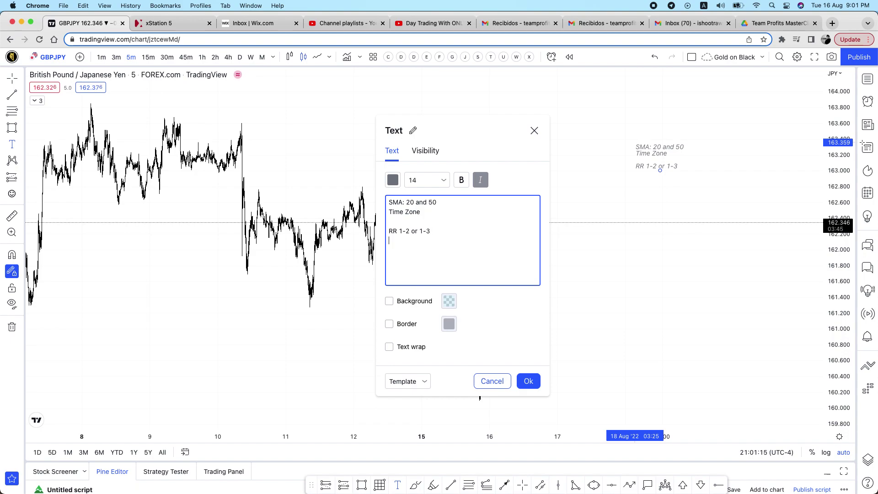
drag(398, 231, 443, 229)
click(442, 228)
Step: Add the rule 'Once the price is half way up…take partial profits and move stops to BE' and confirm
key(Return)
text(Once the price if)
key(BackSpace)
text(s )
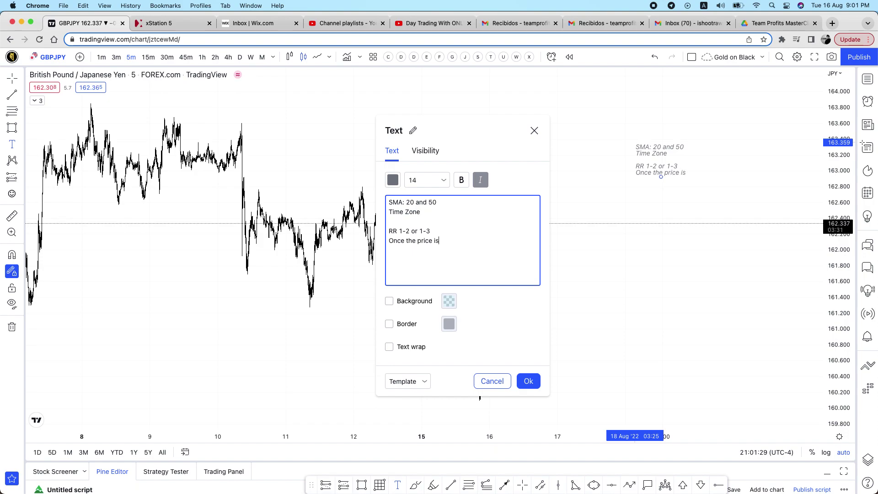
text(half way up)
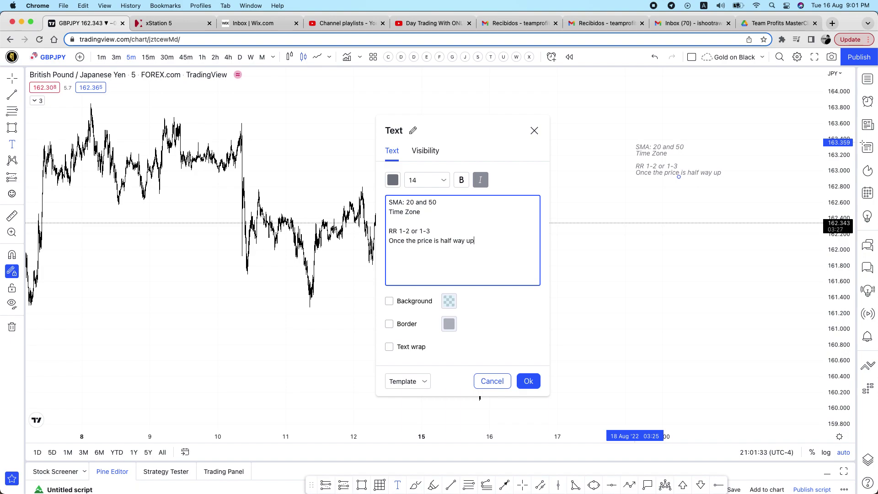
text( you have to )
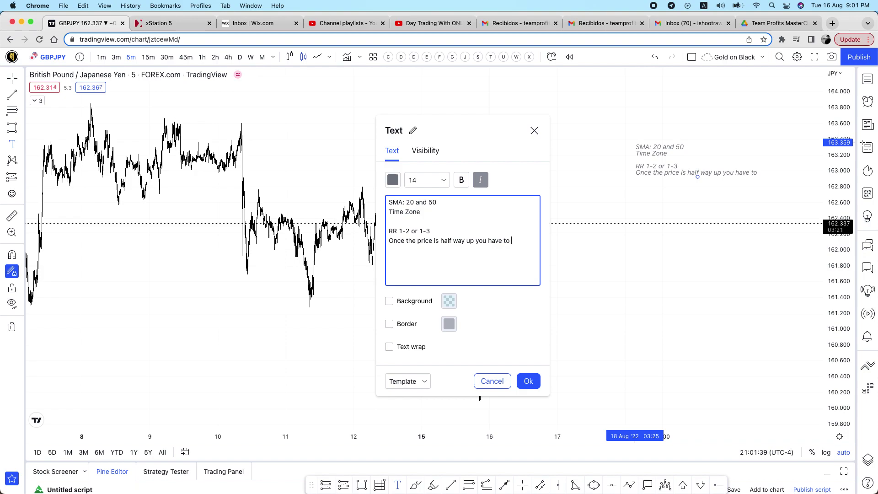
text(take par)
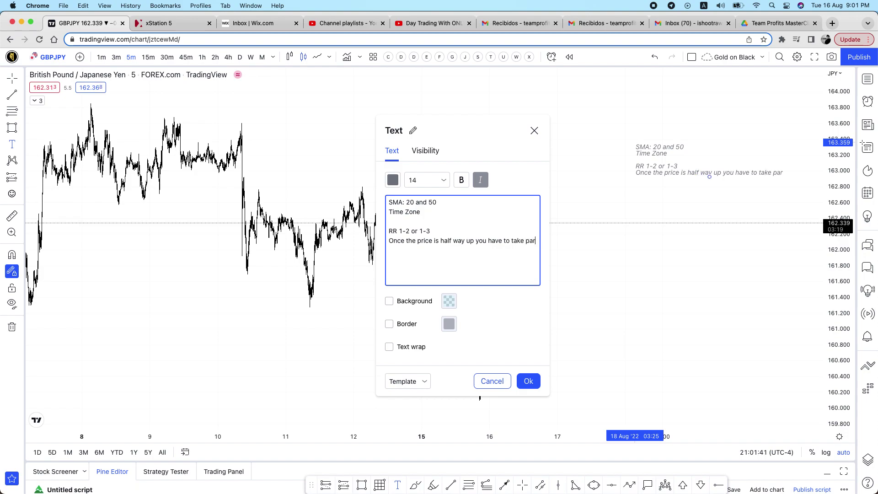
text(tial profits and move)
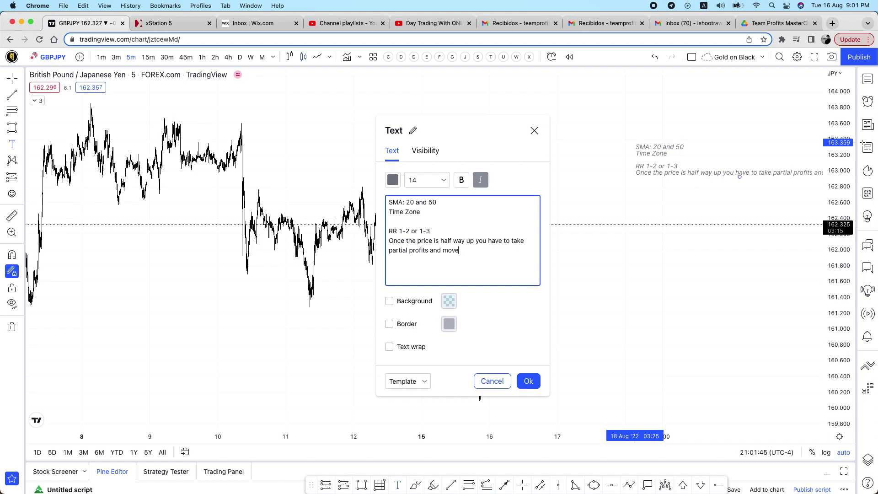
text( stops to BE)
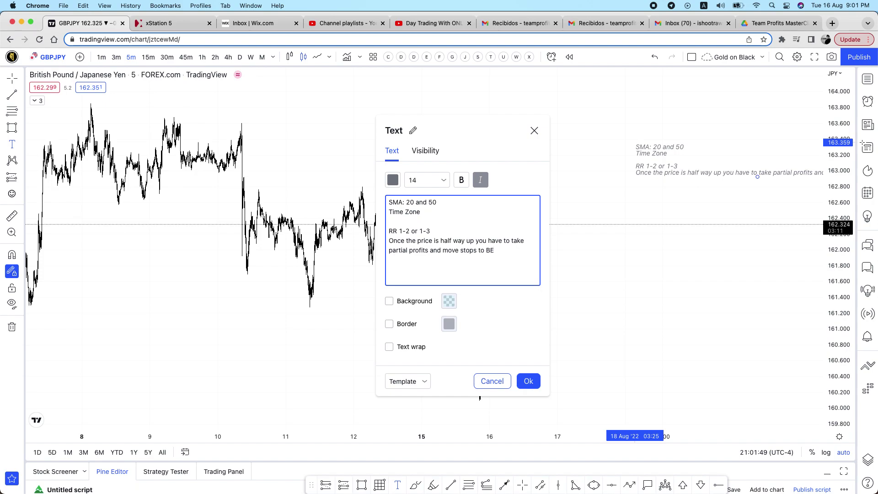
click(475, 241)
key(Return)
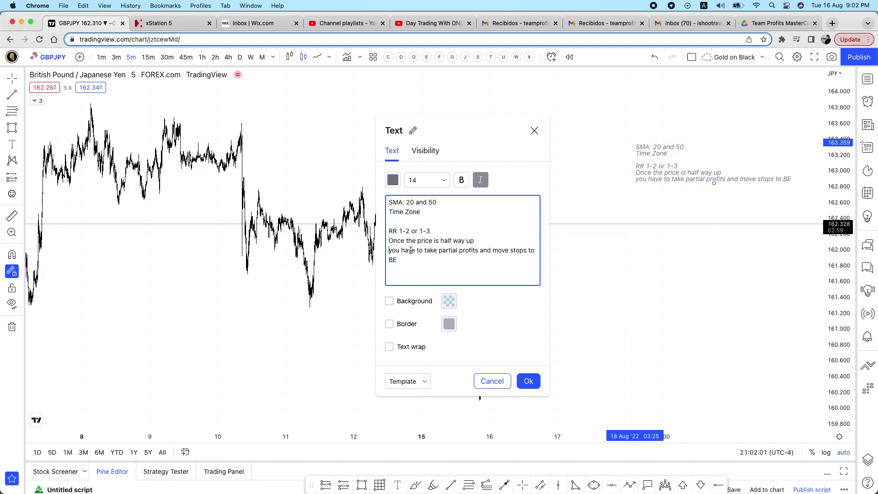
key(BackSpace)
click(528, 382)
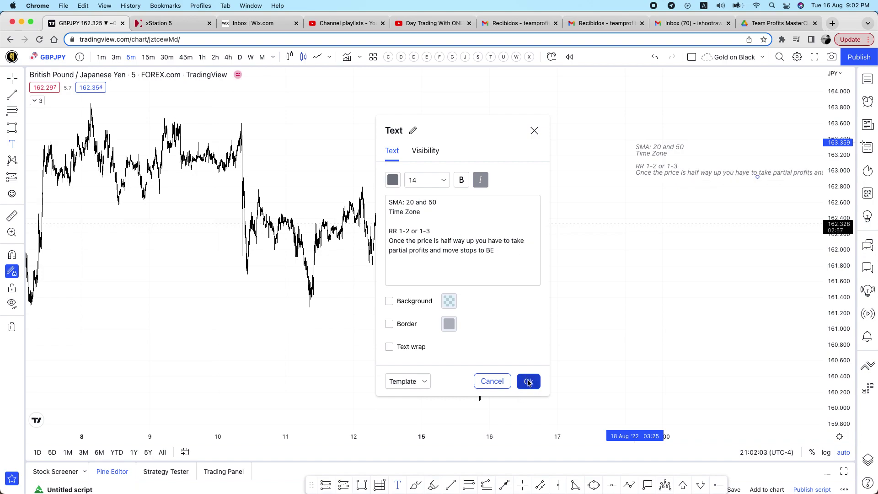
Step: Move the rules note up-left, zoom the chart, and expand the legend to list its three indicators
drag(662, 169, 576, 138)
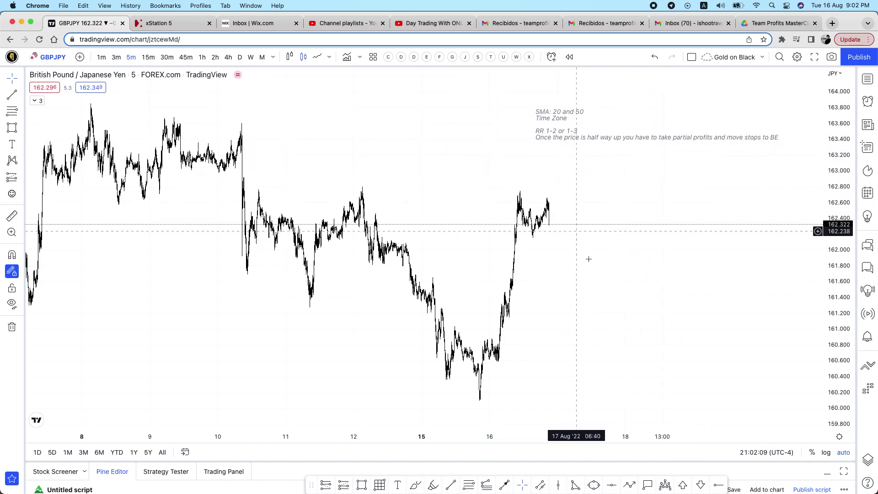
scroll(571, 277, up, 5)
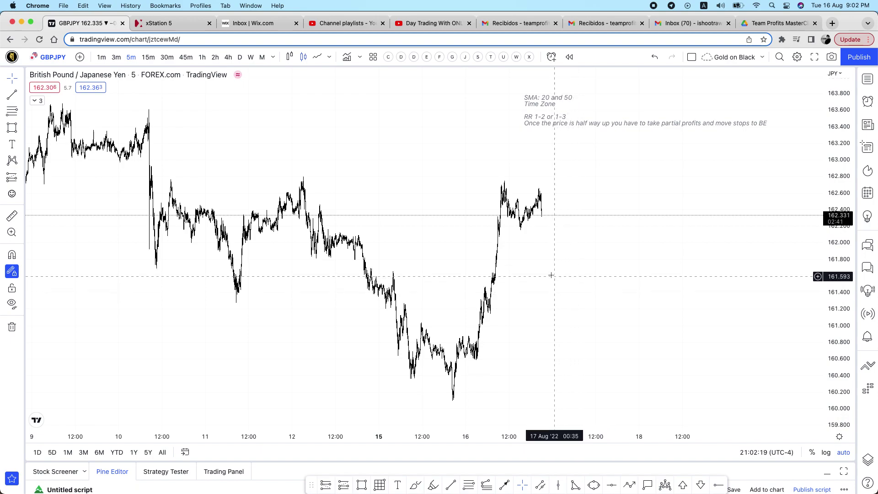
scroll(567, 275, up, 3)
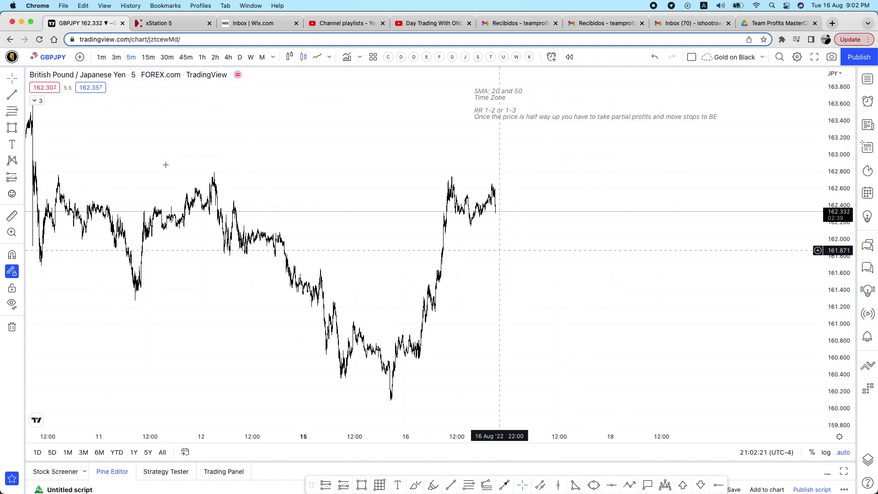
click(38, 101)
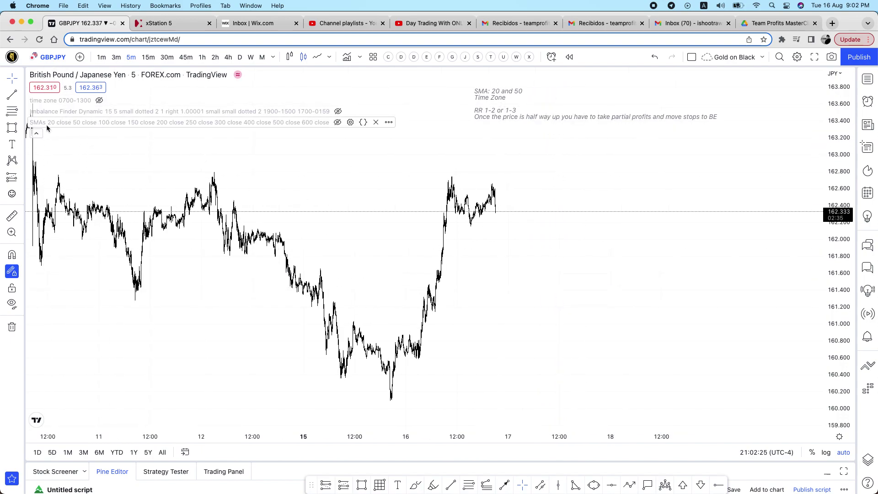
Step: Browse through the indicators list, then close it
click(351, 57)
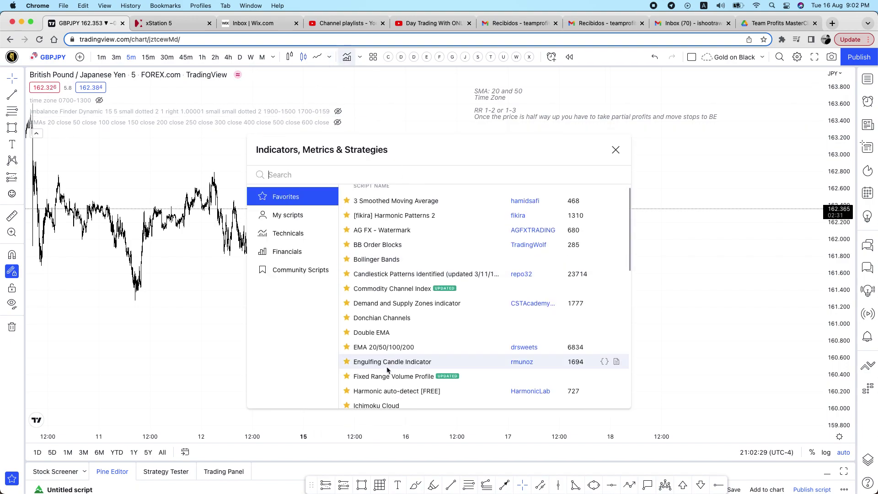
scroll(390, 361, down, 3)
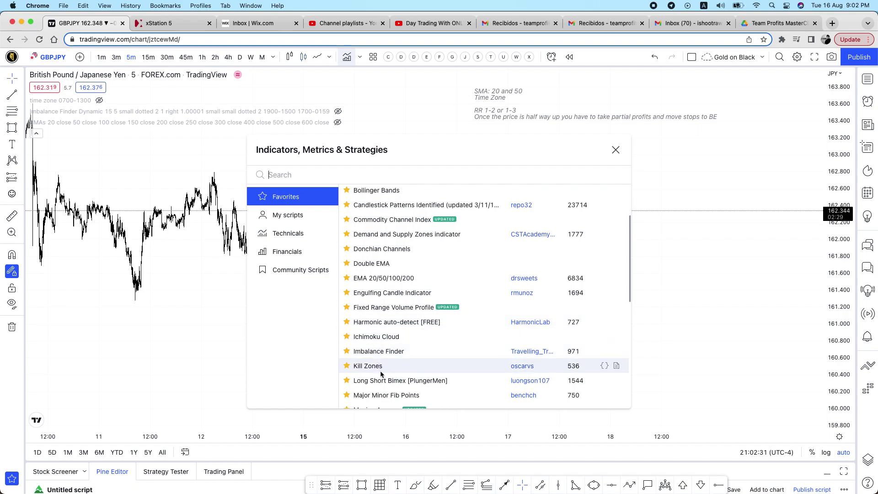
scroll(382, 361, down, 5)
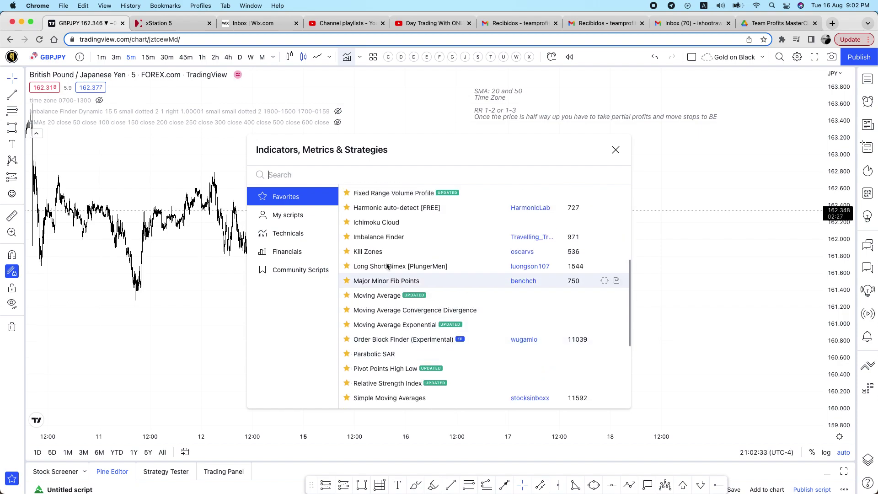
scroll(390, 359, down, 2)
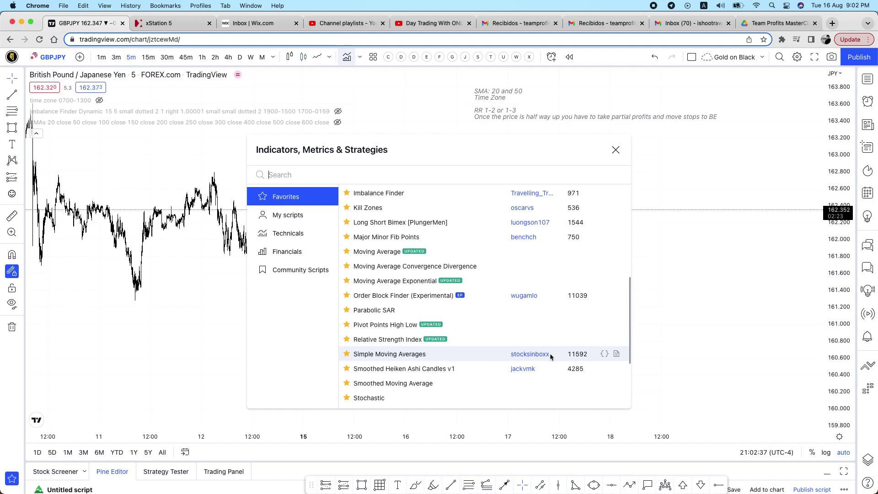
click(616, 150)
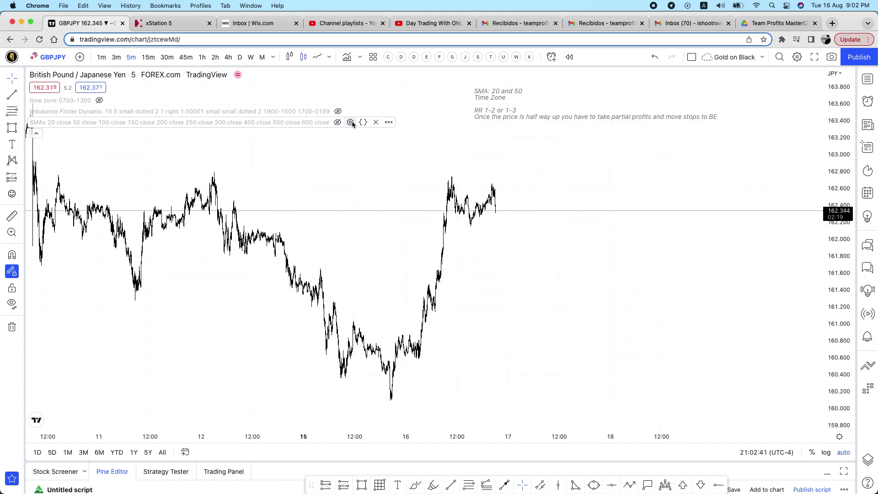
Step: Check the SMAs settings: only SMA 20 (red) and SMA 50 (green) enabled, then apply
click(350, 122)
scroll(386, 255, down, 1)
scroll(385, 255, down, 7)
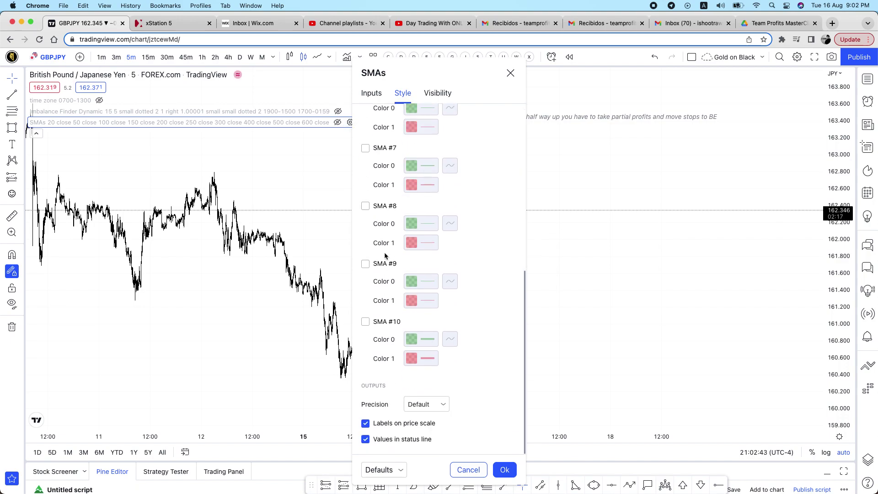
scroll(375, 206, up, 7)
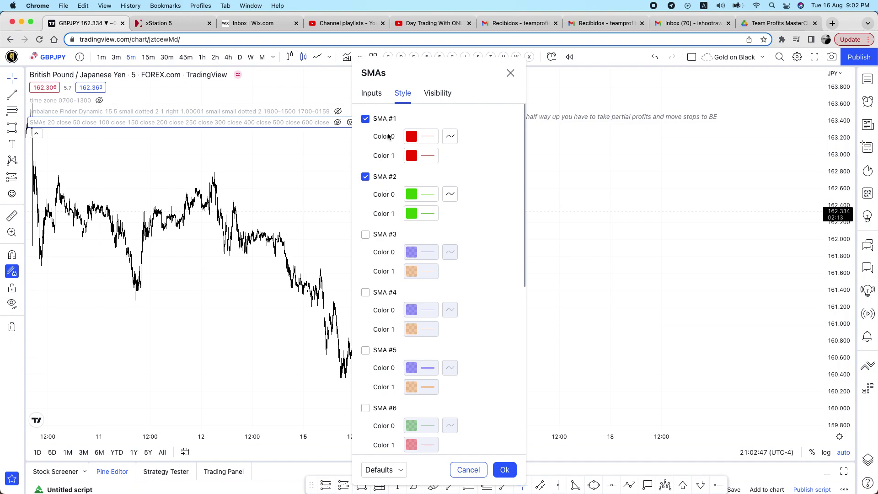
click(371, 92)
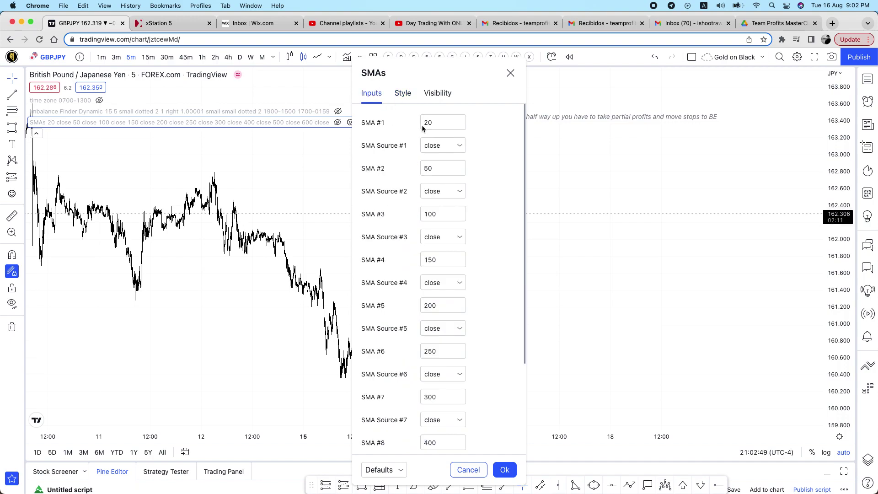
click(403, 92)
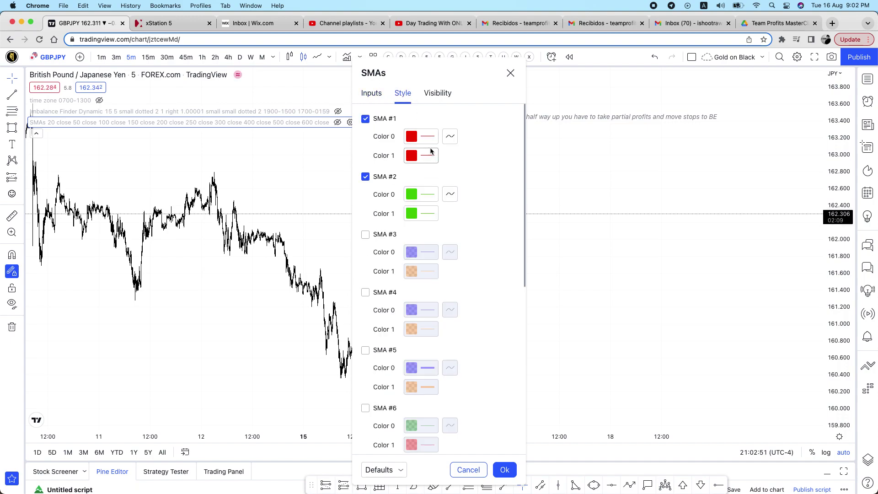
click(504, 470)
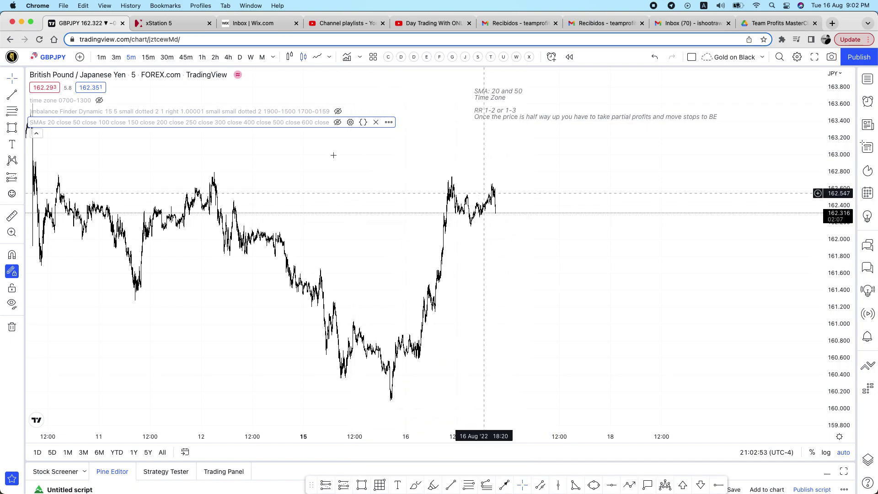
Step: Unhide the SMAs indicator and pan back to earlier price bars
click(337, 122)
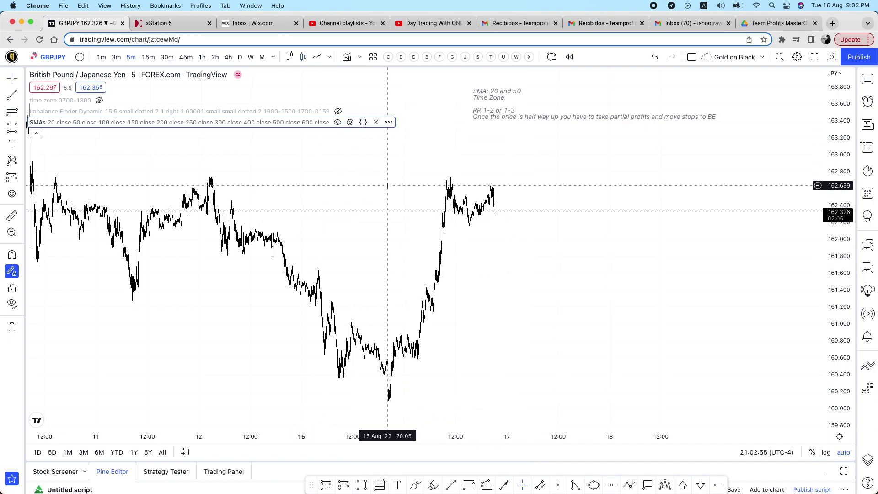
scroll(387, 186, up, 3)
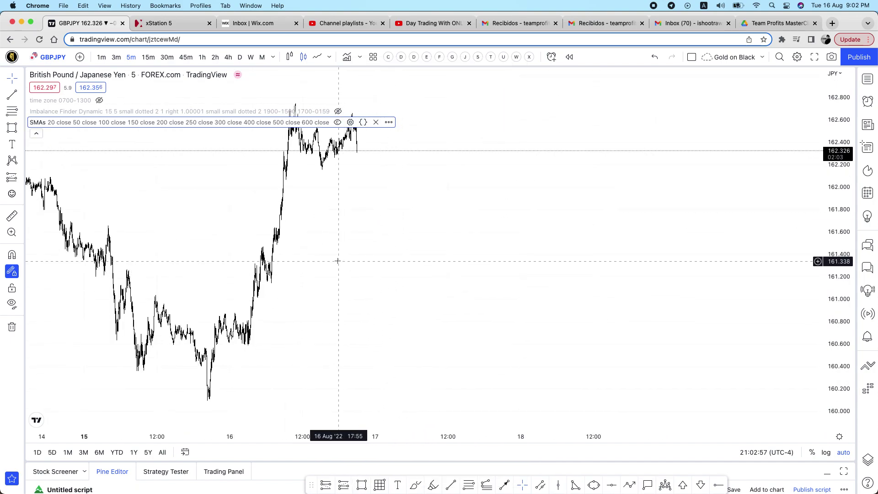
drag(337, 260, 578, 255)
scroll(576, 236, up, 2)
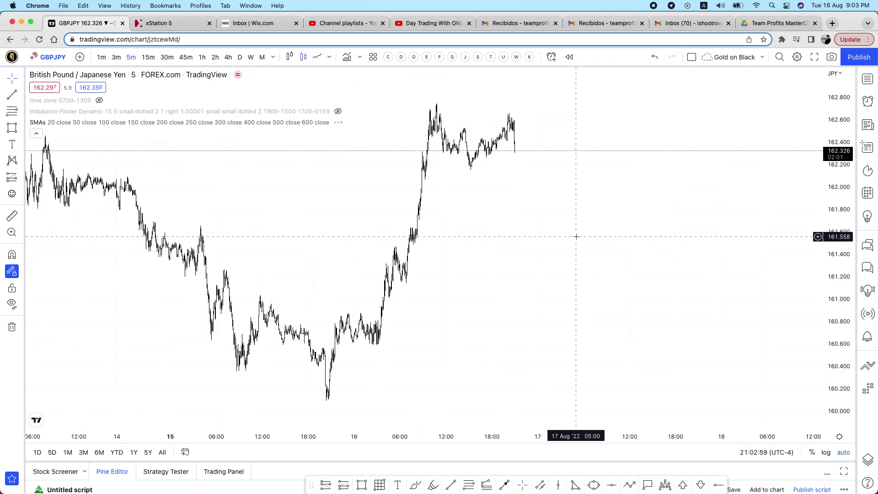
scroll(589, 238, up, 2)
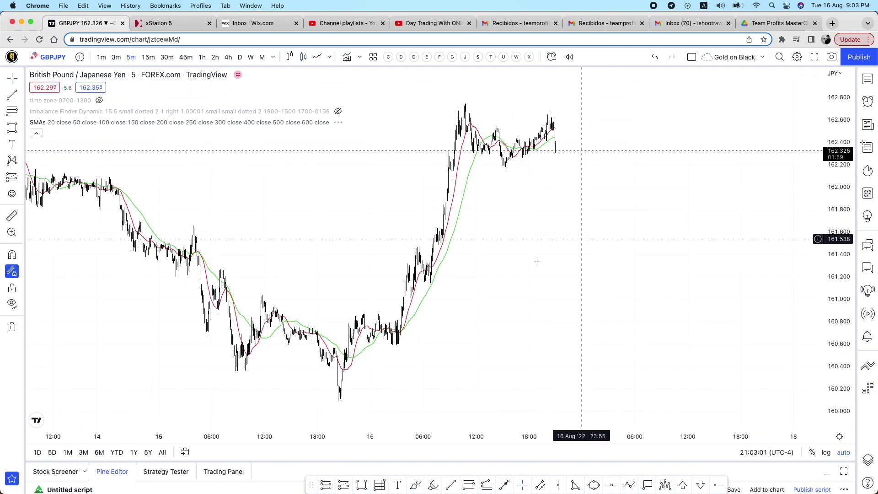
scroll(503, 256, left, 3)
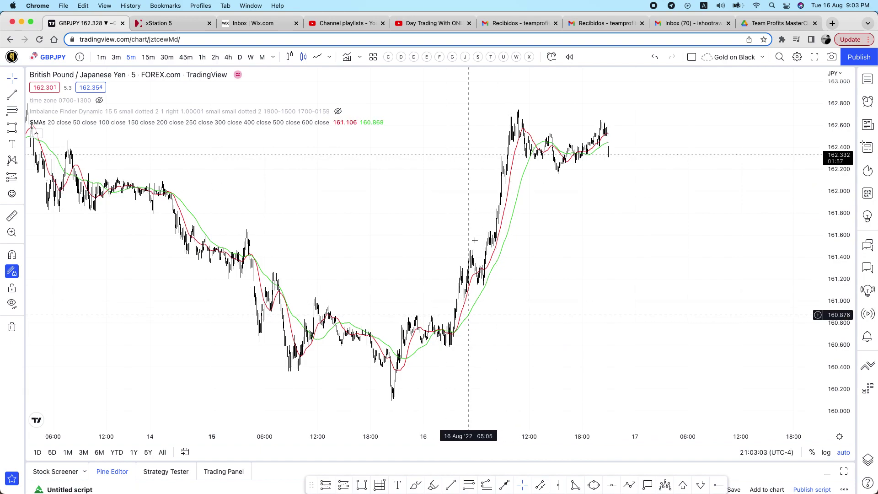
Step: Show the 0700–1300 time zone session shading and move the rules note to the upper right
click(99, 101)
scroll(528, 198, right, 3)
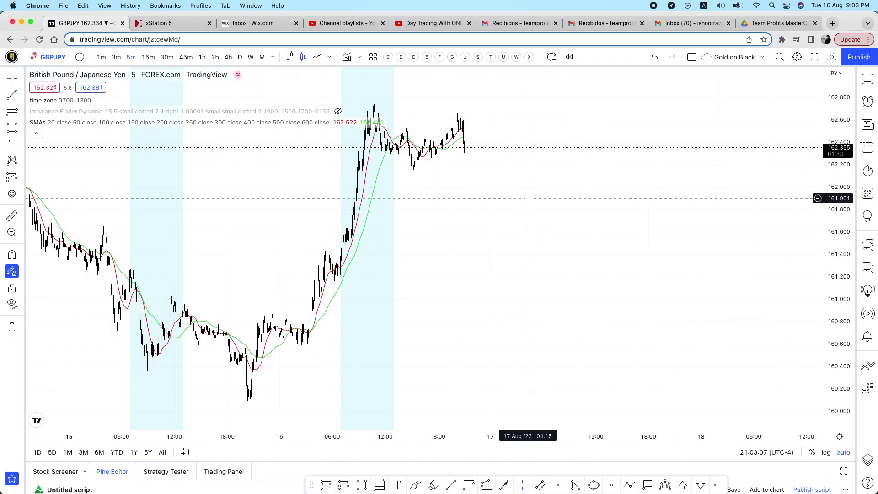
scroll(527, 198, down, 5)
scroll(691, 164, right, 2)
drag(607, 117, 613, 144)
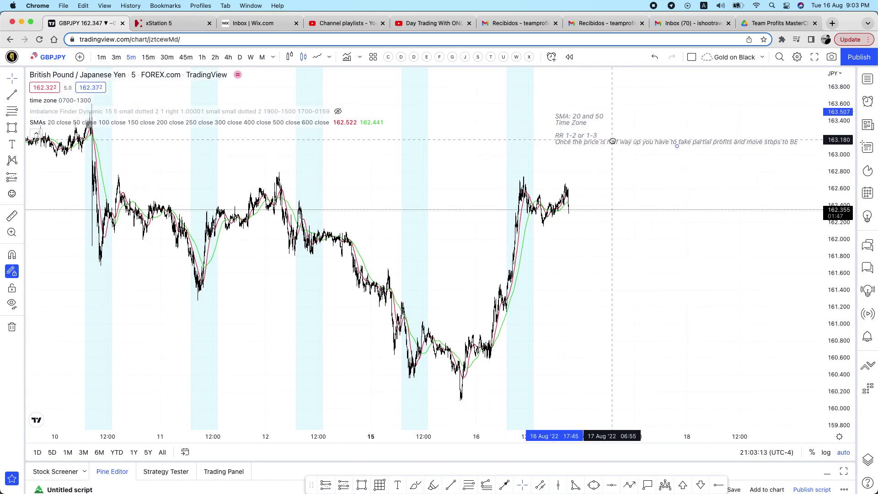
Step: Open the rules note for editing and add a final line '5m timeframe only'
mouse_move(605, 143)
mouse_down()
mouse_move(583, 143)
mouse_move(591, 143)
mouse_up()
double_click(591, 143)
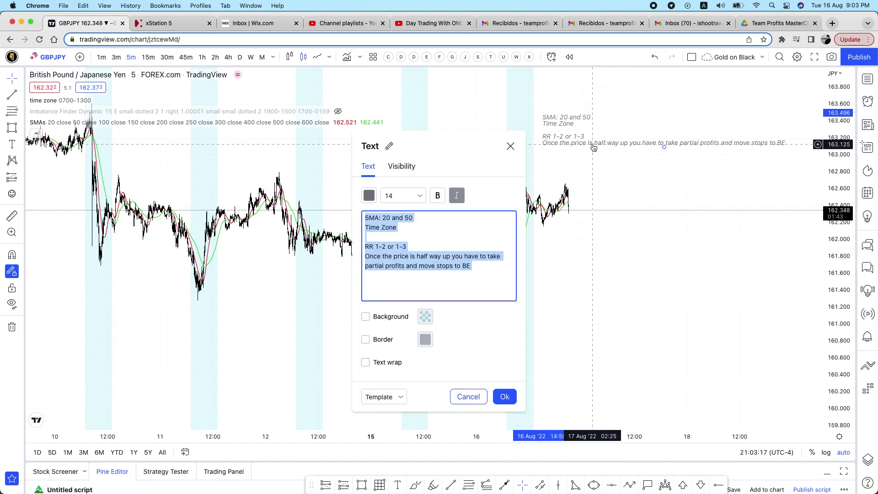
click(482, 265)
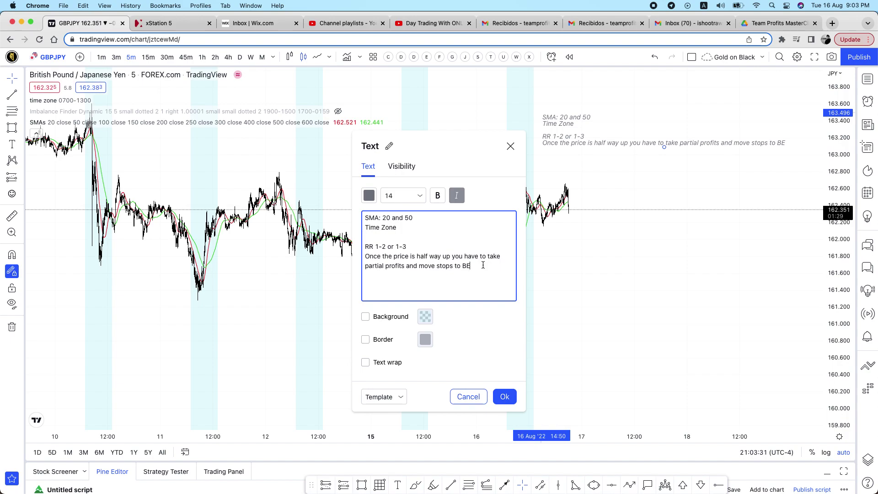
key(Return)
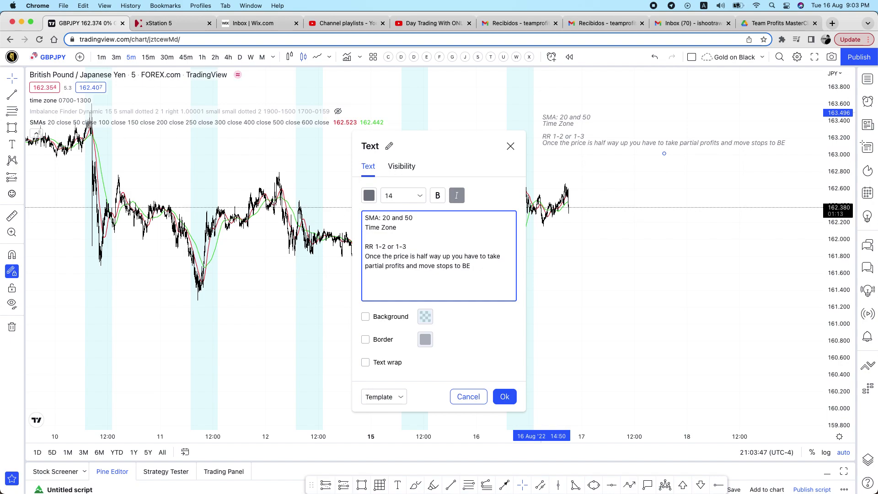
text(%)
key(BackSpace)
text(5m)
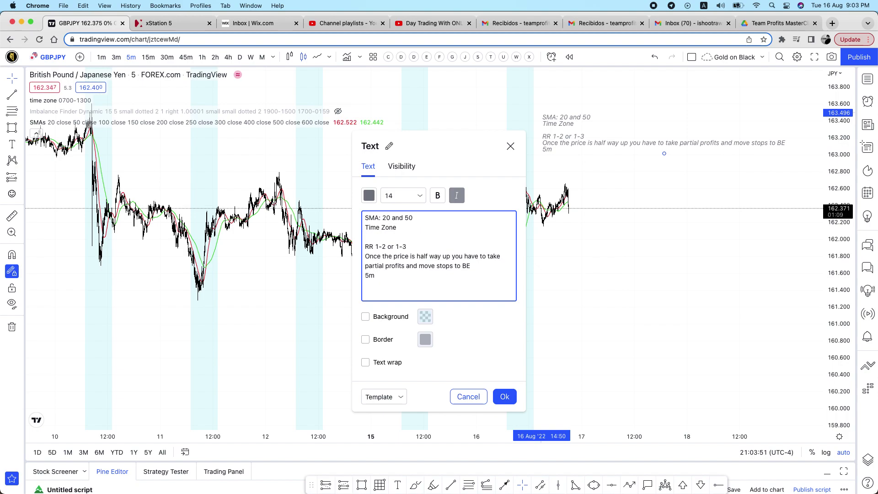
text( timeframe)
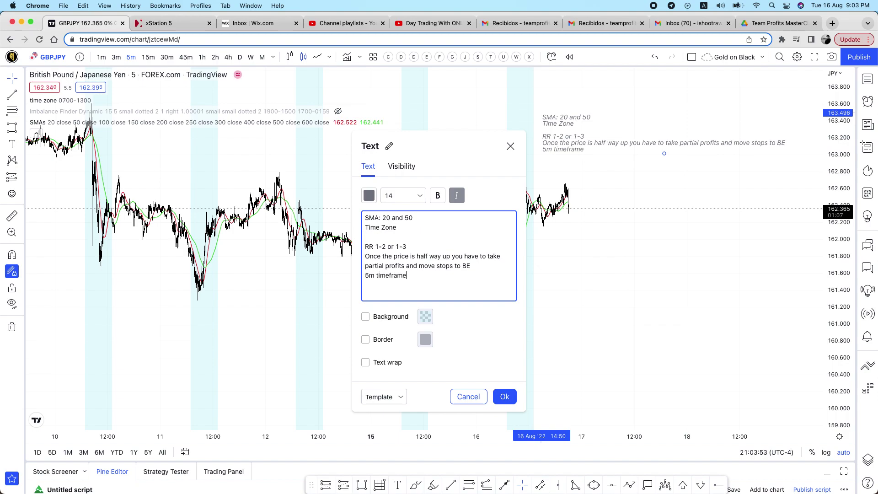
text( only)
Step: Add '*' bullets to the rule lines, including '5m timeframe only', removing a stray 'b'
text(*)
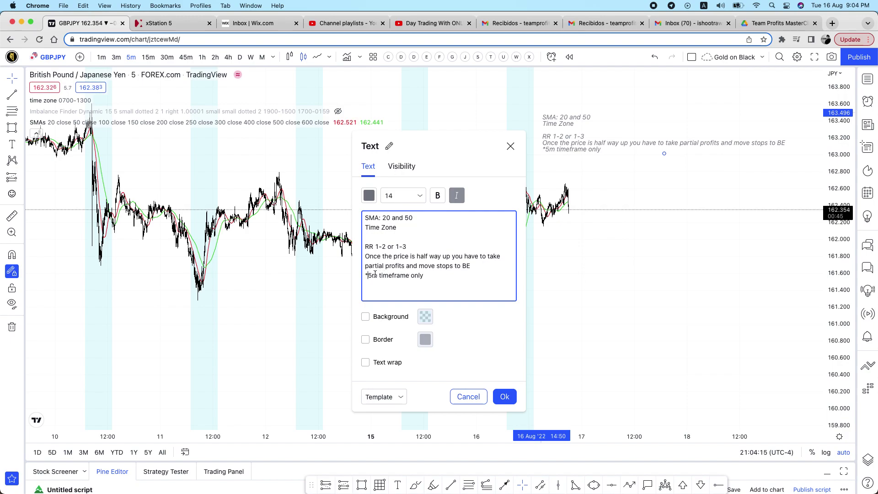
click(365, 256)
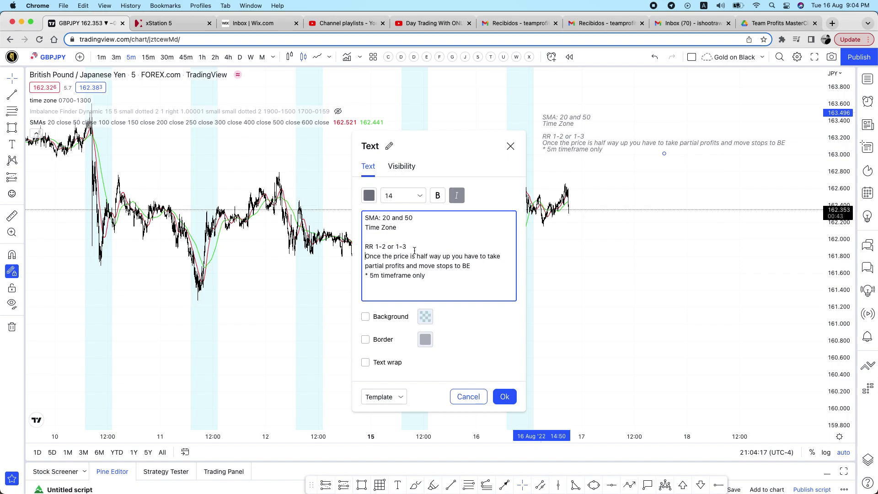
text(*)
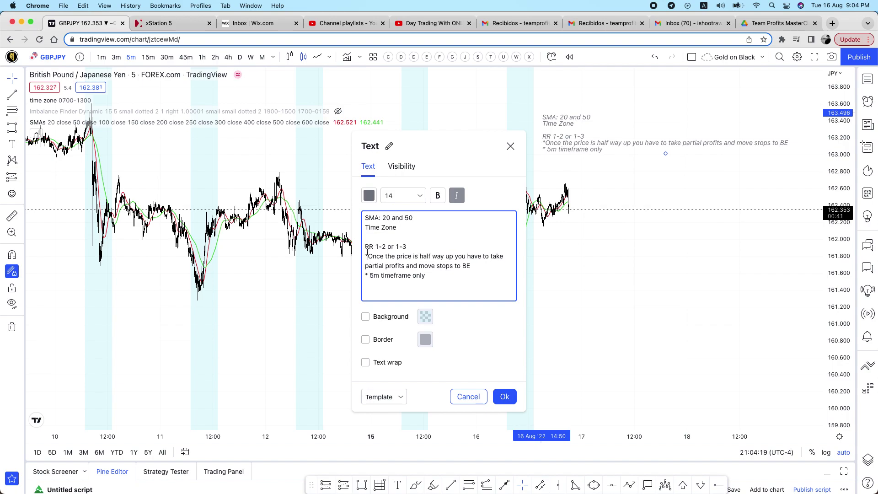
text(b)
text(*)
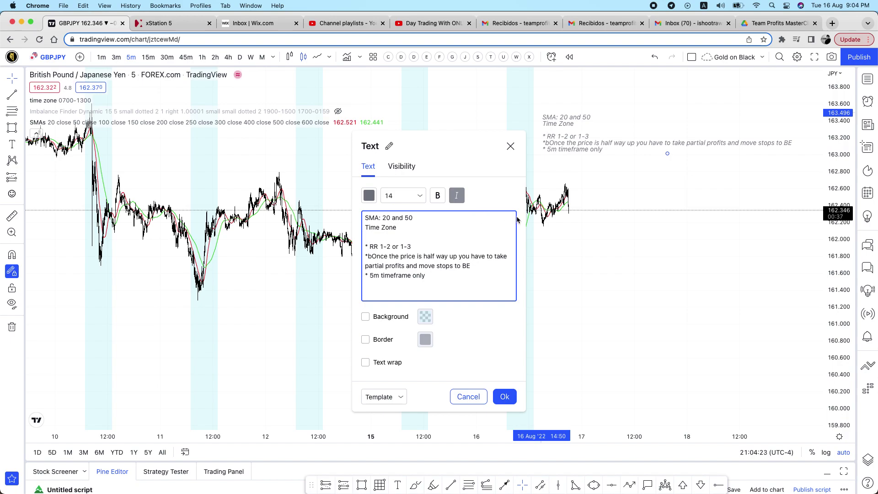
key(Down)
key(shift+Right)
key(Left)
key(BackSpace)
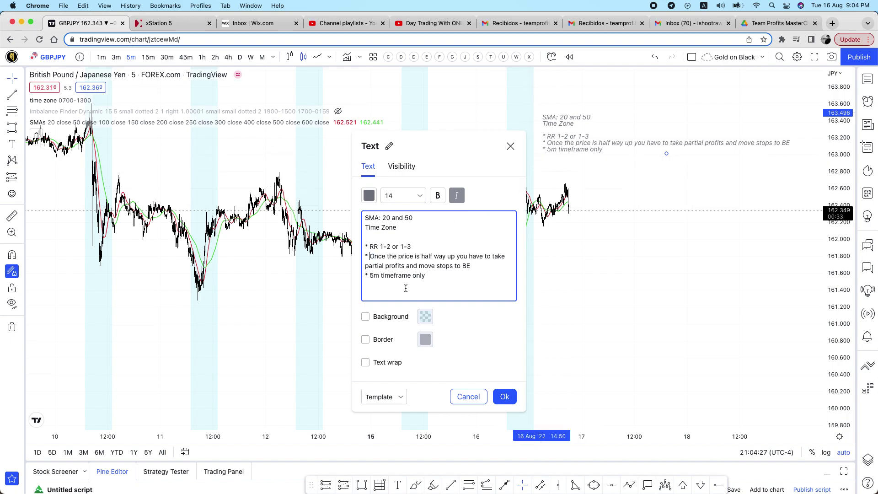
Step: Confirm the bulleted note edits and nudge the note slightly lower
click(504, 396)
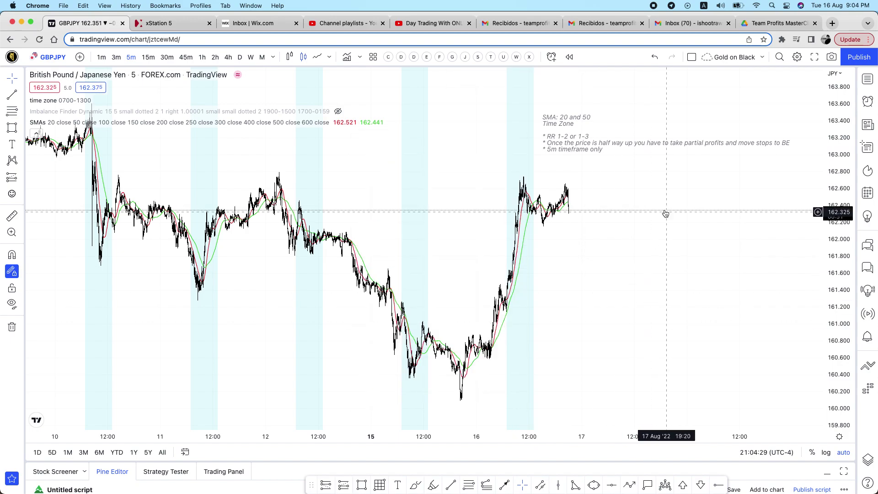
drag(586, 151, 588, 154)
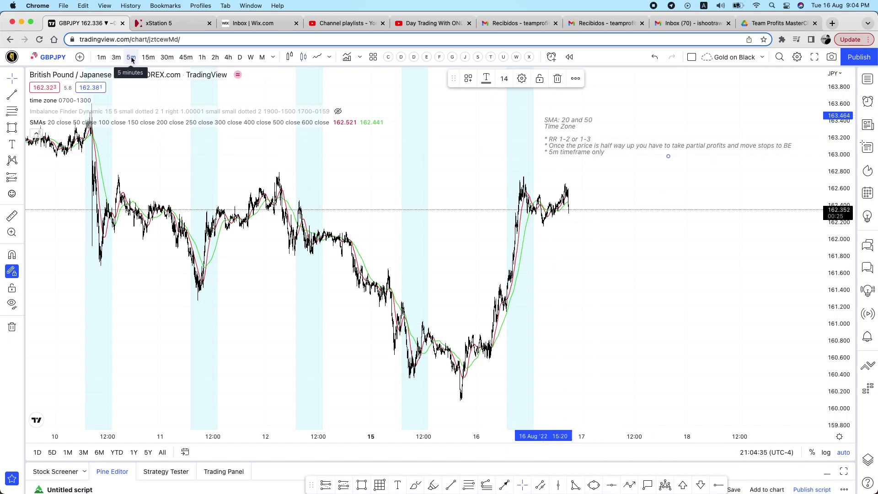
mouse_move(42, 100)
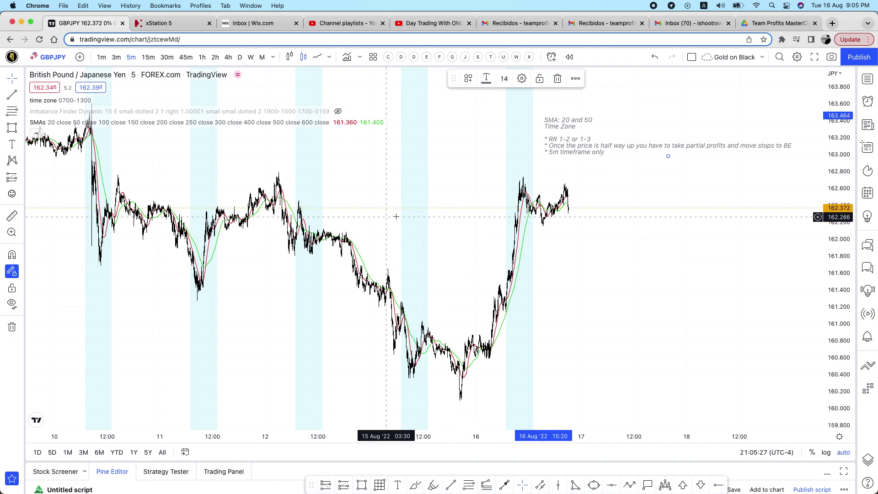
scroll(427, 208, up, 5)
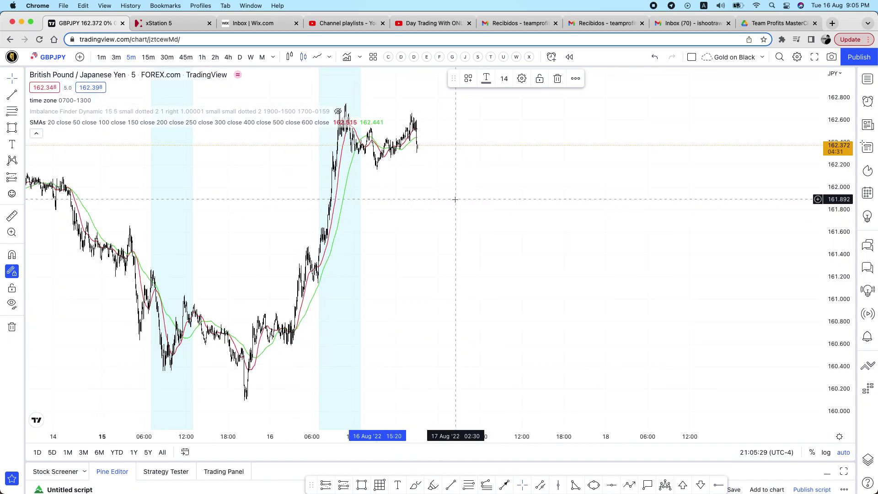
scroll(640, 260, down, 3)
scroll(617, 252, up, 3)
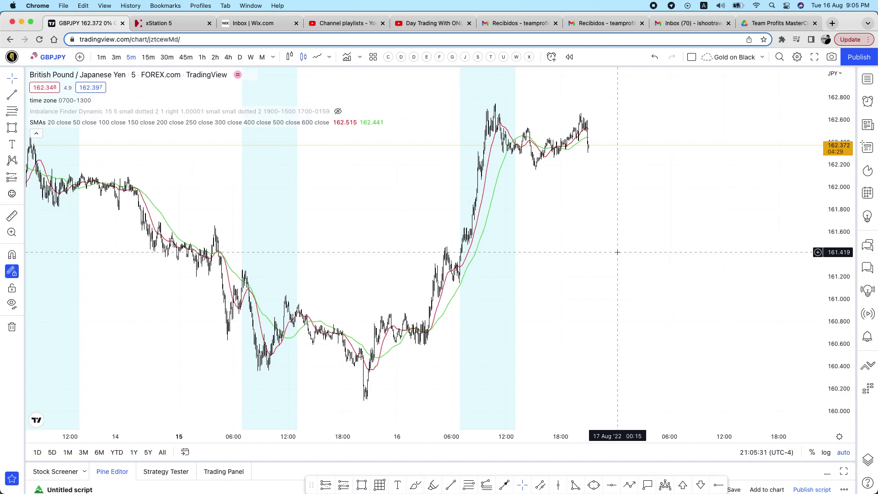
scroll(617, 252, up, 2)
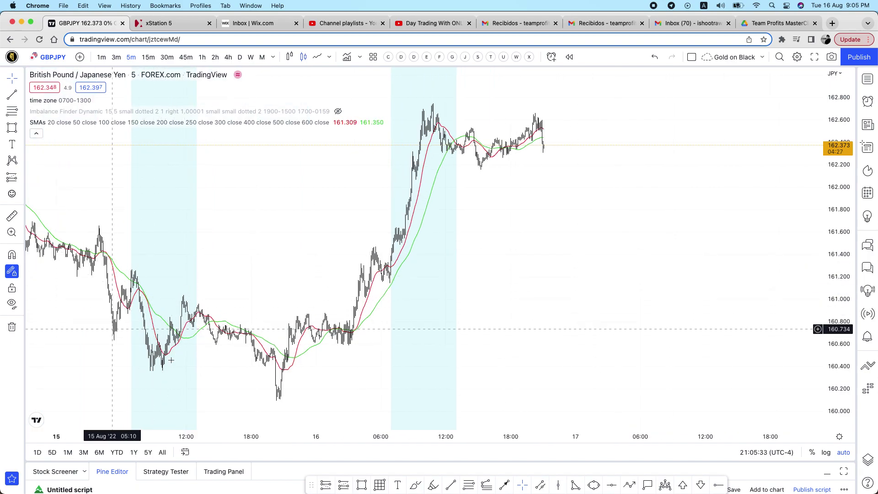
scroll(338, 372, down, 1)
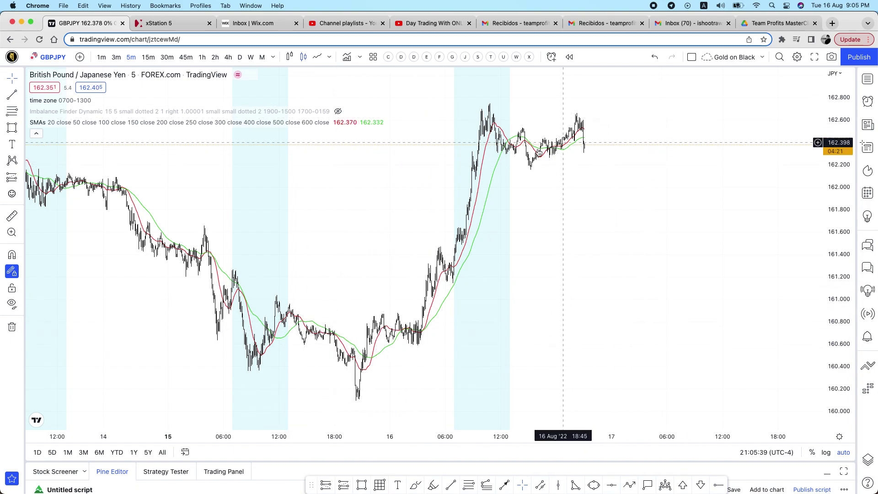
scroll(212, 201, left, 3)
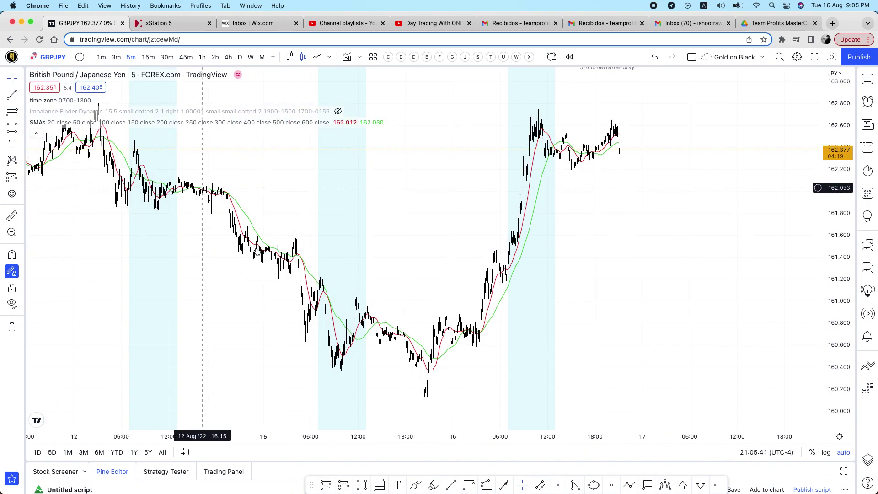
scroll(278, 211, left, 3)
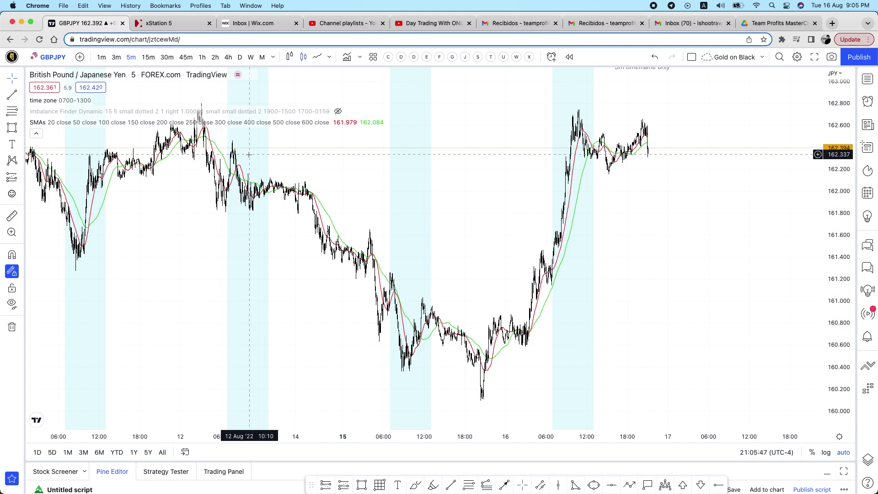
scroll(288, 259, left, 5)
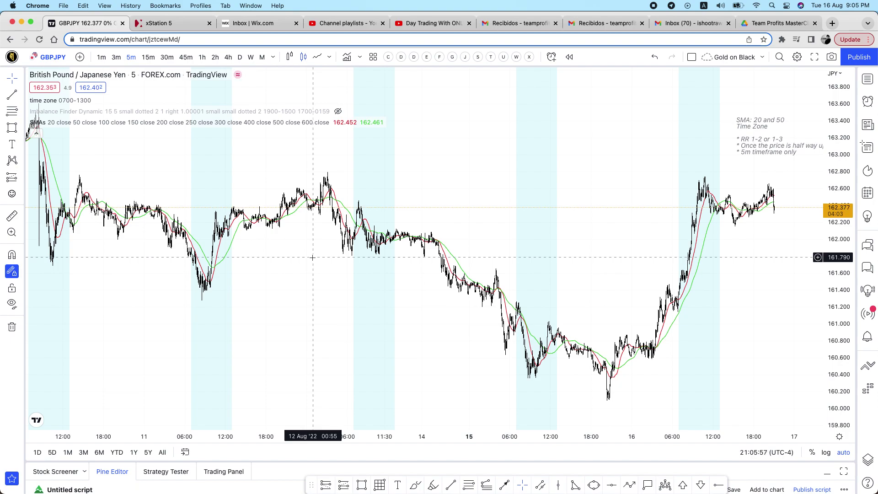
scroll(567, 256, right, 5)
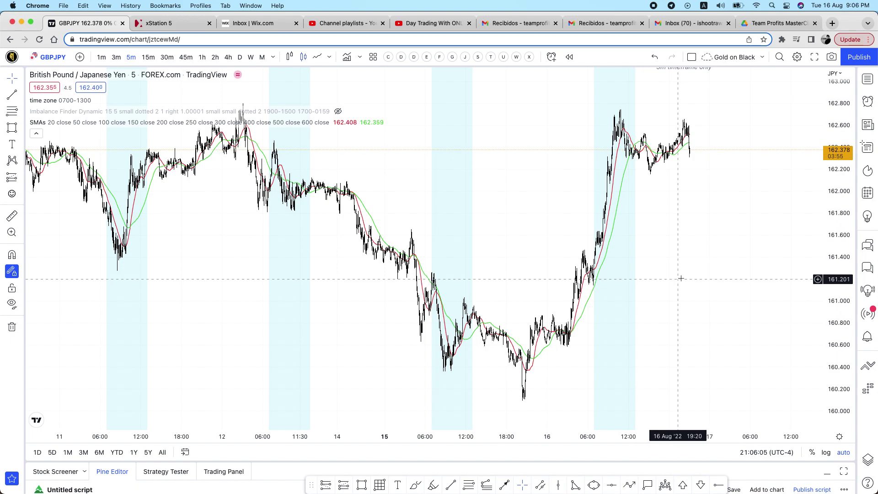
scroll(677, 279, up, 5)
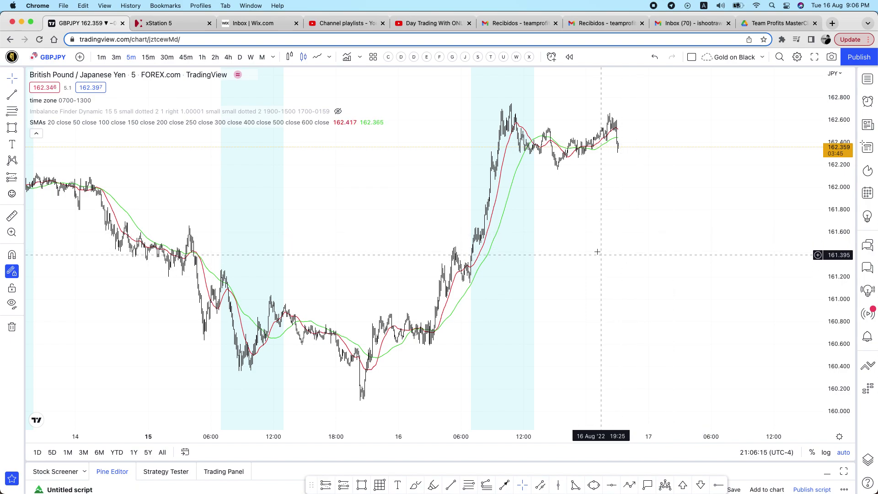
scroll(688, 245, left, 5)
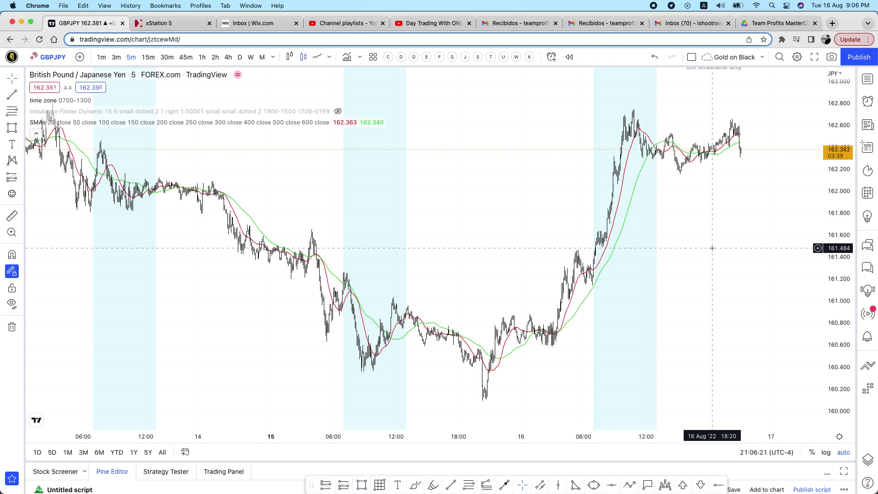
scroll(712, 247, right, 10)
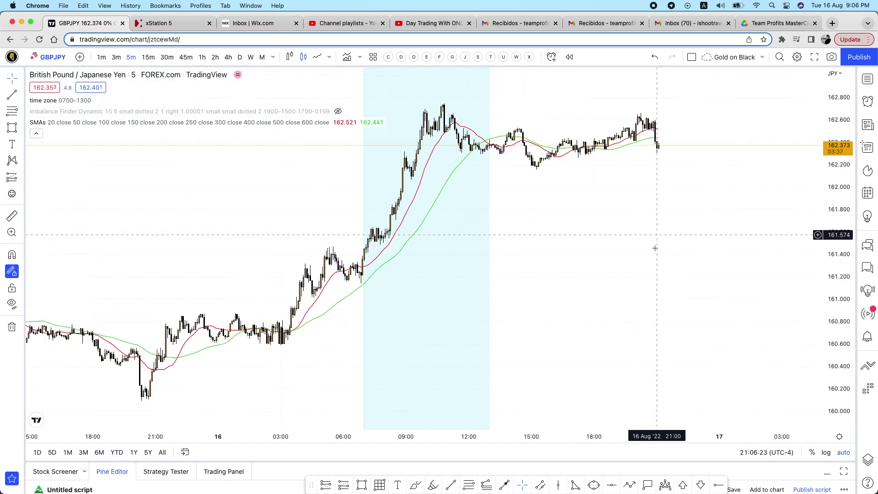
scroll(654, 247, left, 3)
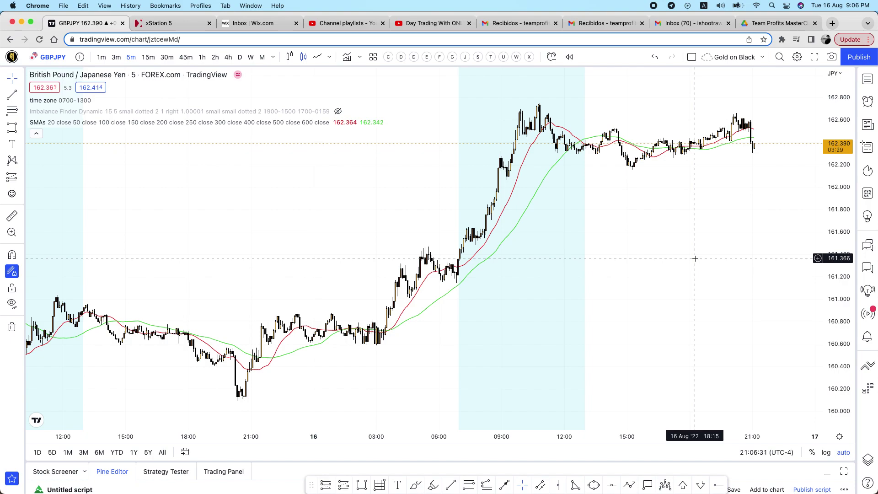
scroll(683, 255, left, 3)
scroll(707, 224, left, 3)
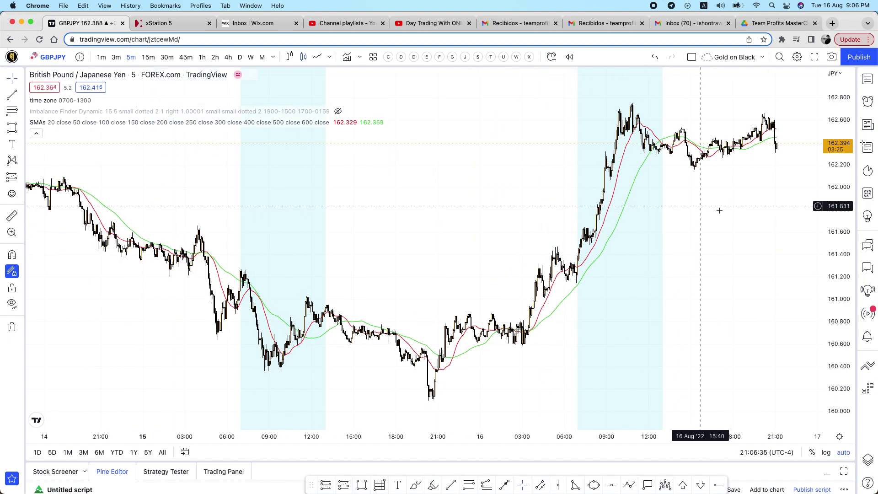
scroll(662, 242, right, 5)
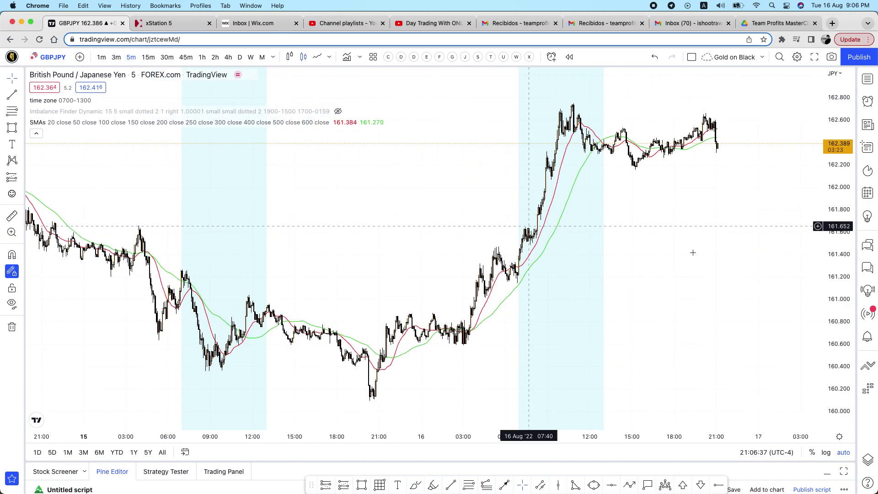
scroll(681, 224, up, 3)
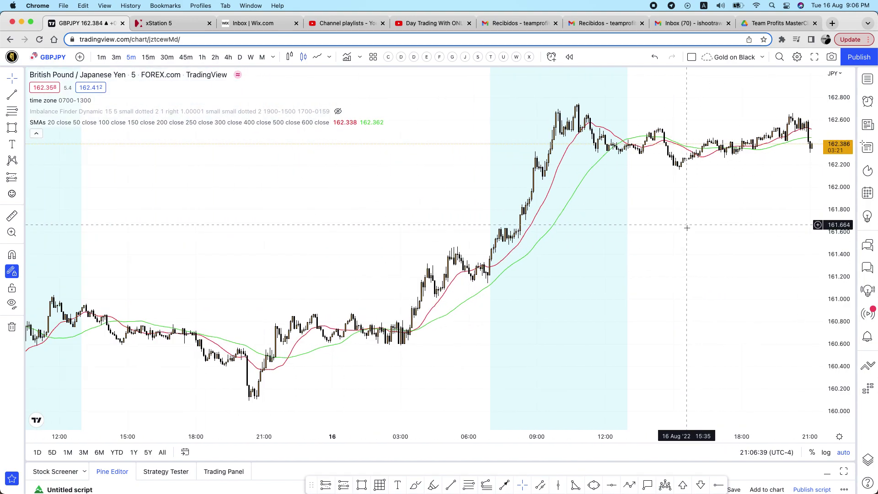
scroll(658, 234, right, 2)
scroll(683, 239, right, 2)
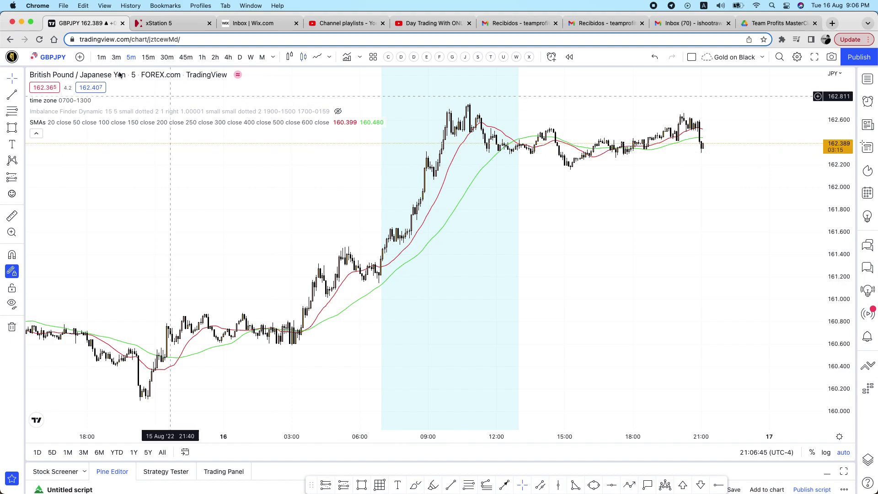
scroll(715, 270, left, 4)
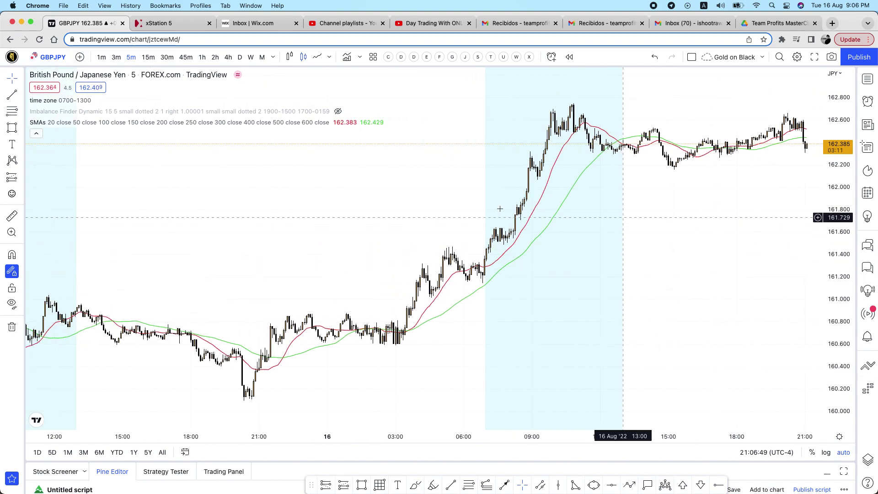
Step: Collapse the indicator legend to 3, stretch the price scale, and pan to the 15 Aug morning session
click(36, 133)
drag(853, 298, 813, 212)
scroll(756, 280, up, 2)
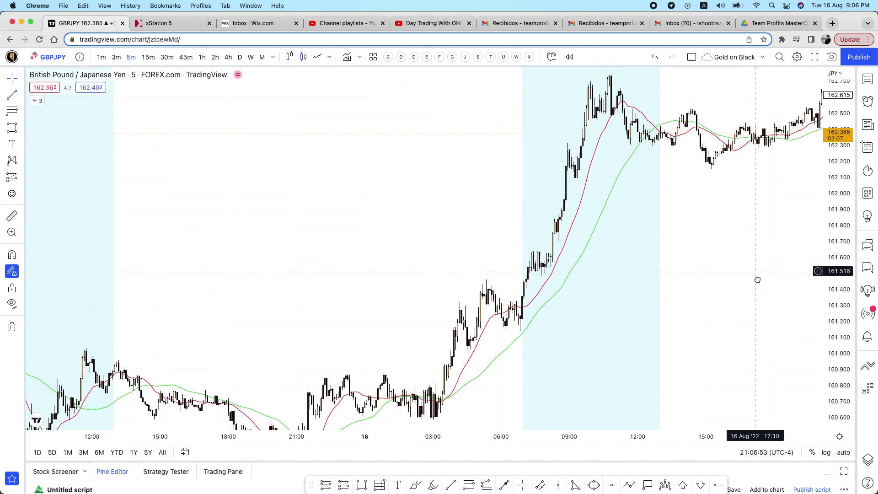
scroll(731, 242, left, 3)
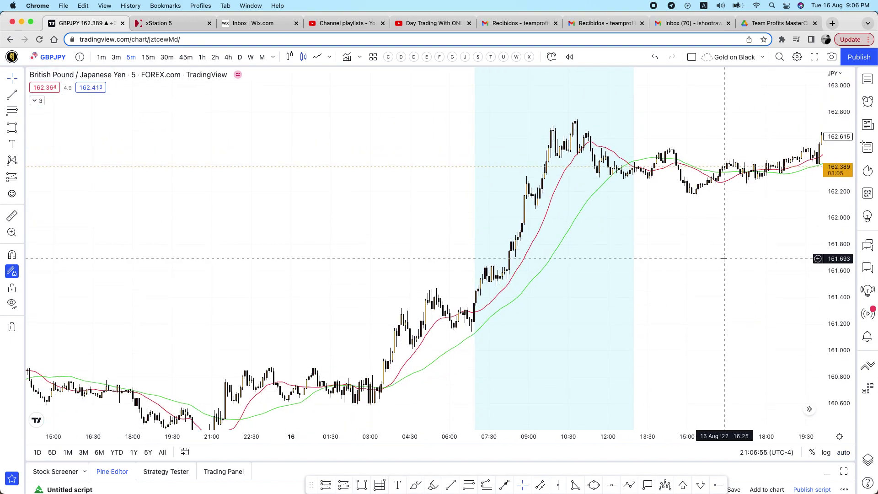
drag(427, 233, 499, 224)
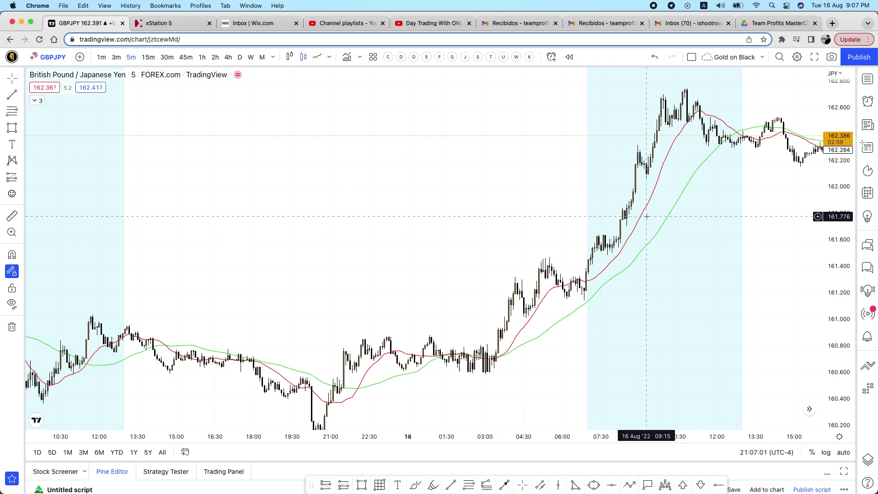
drag(201, 286, 281, 228)
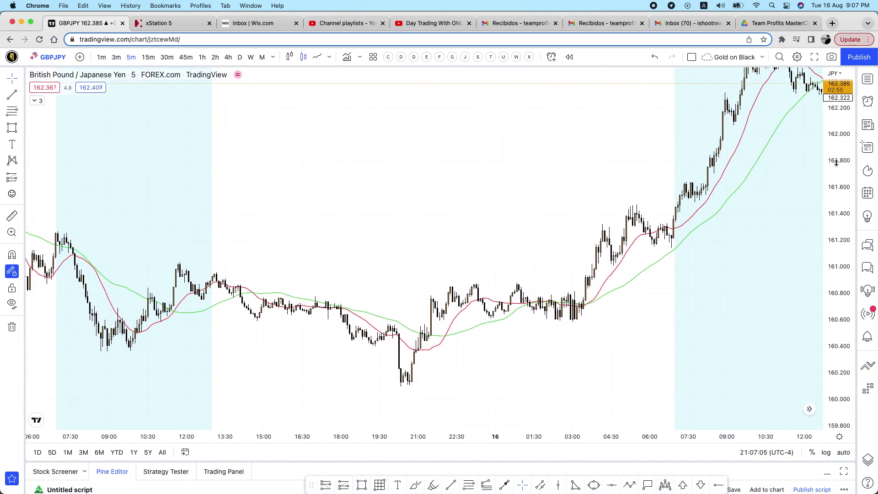
drag(742, 252, 704, 260)
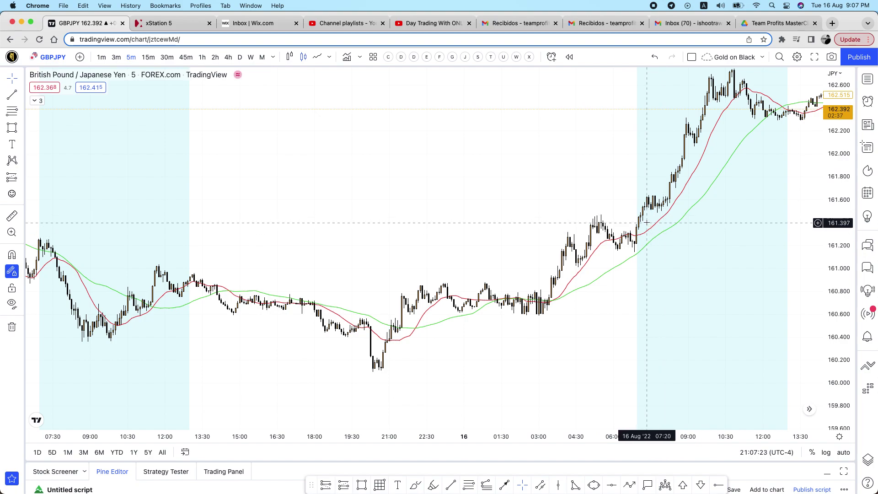
scroll(645, 223, down, 2)
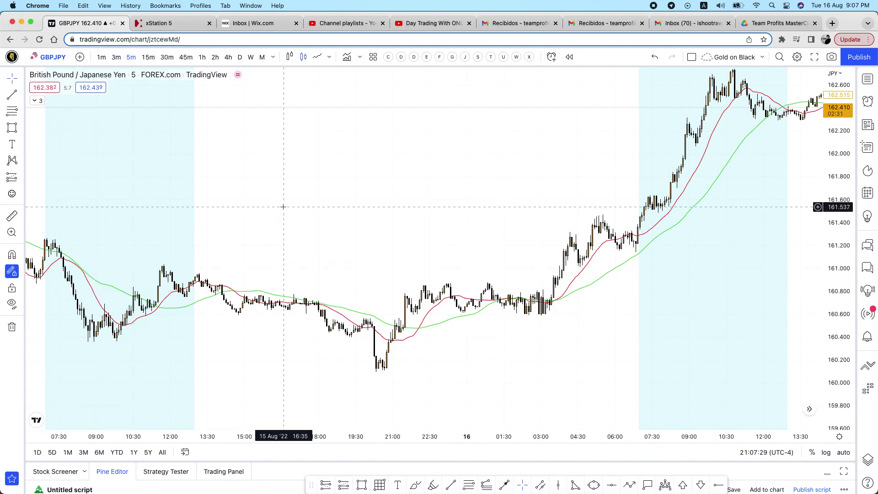
scroll(284, 207, down, 10)
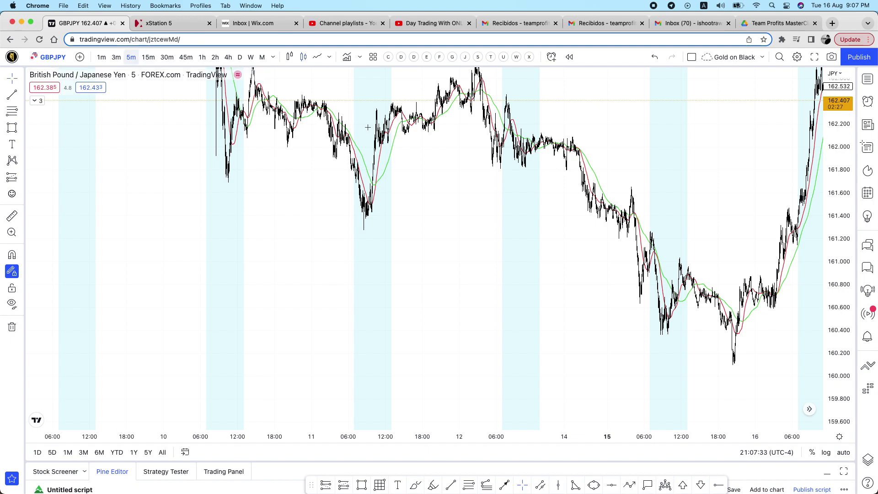
Step: Pan and zoom the chart back toward the early August, 9–10 Aug bars
drag(564, 235, 619, 294)
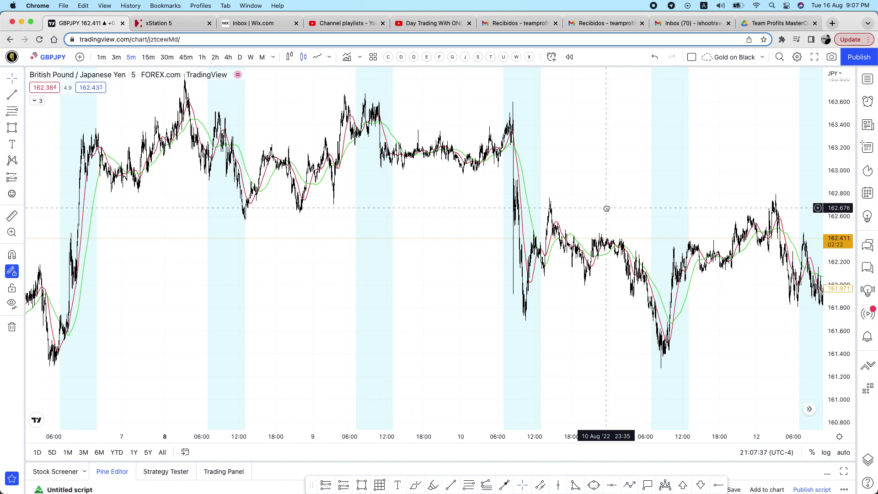
drag(350, 131, 605, 207)
scroll(494, 256, down, 3)
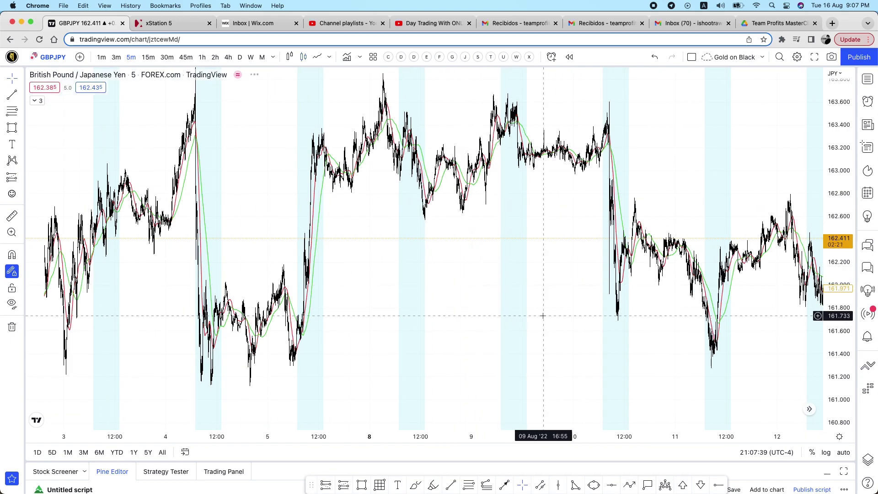
scroll(544, 316, right, 10)
scroll(543, 316, up, 5)
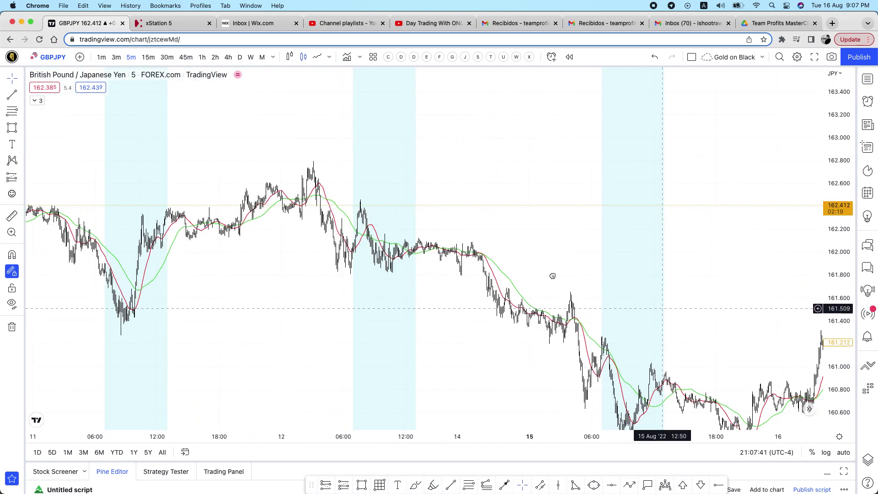
scroll(533, 243, right, 10)
scroll(534, 241, up, 3)
scroll(529, 241, up, 5)
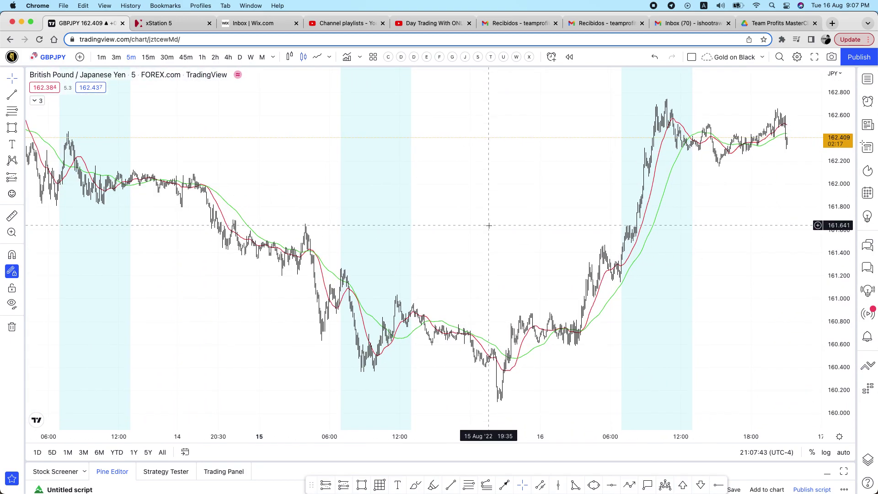
scroll(485, 237, left, 3)
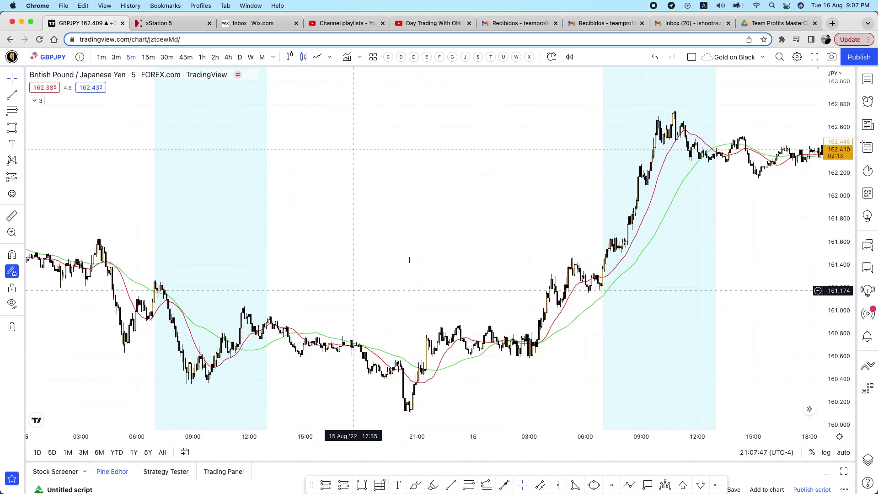
scroll(503, 246, down, 3)
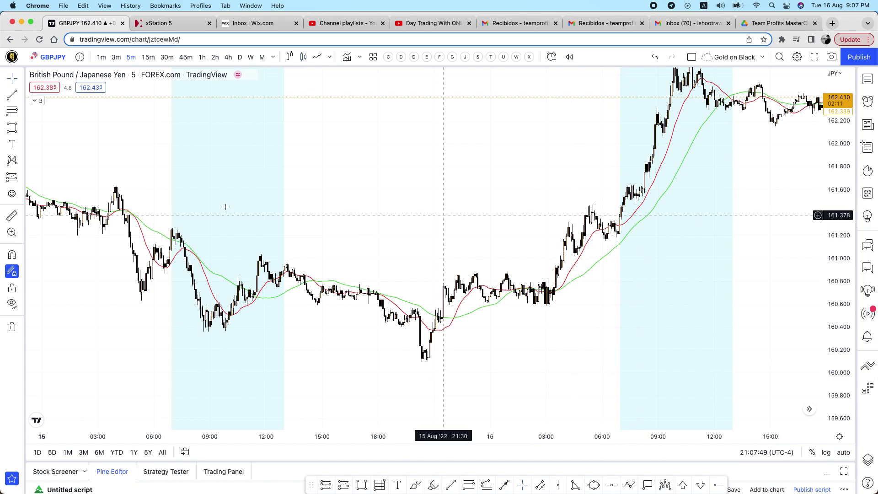
scroll(408, 177, right, 5)
scroll(387, 174, left, 5)
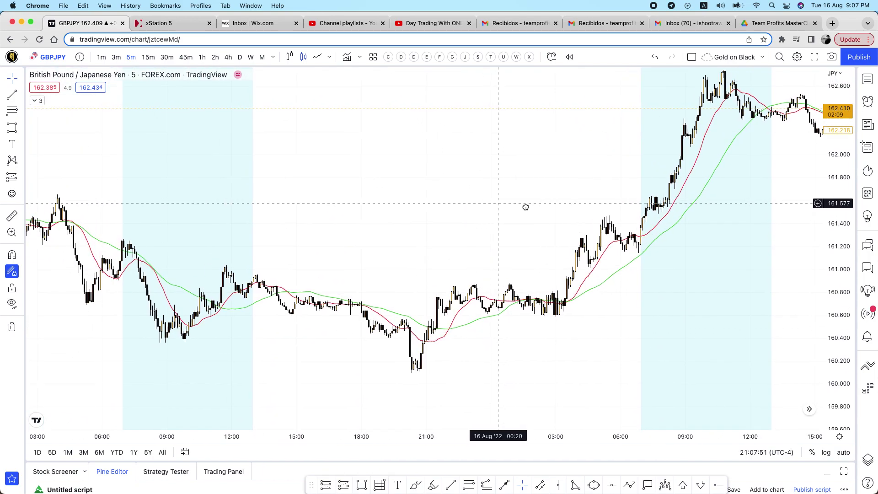
scroll(467, 217, right, 3)
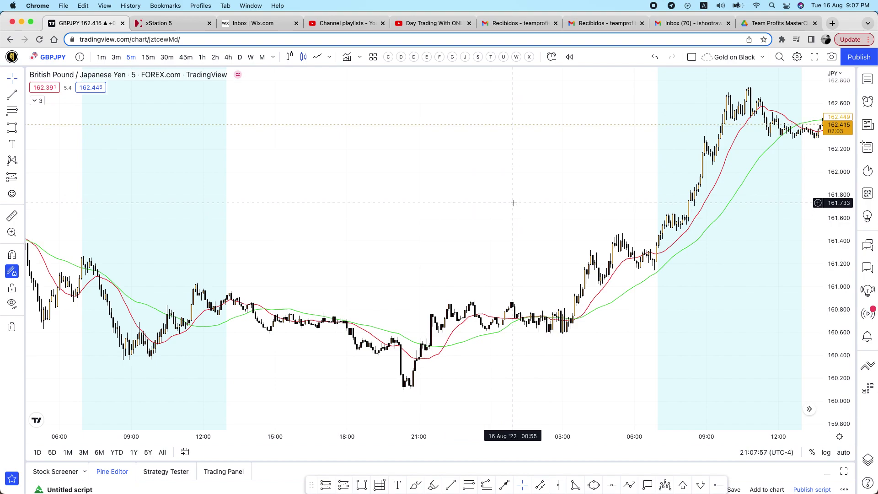
scroll(513, 202, down, 3)
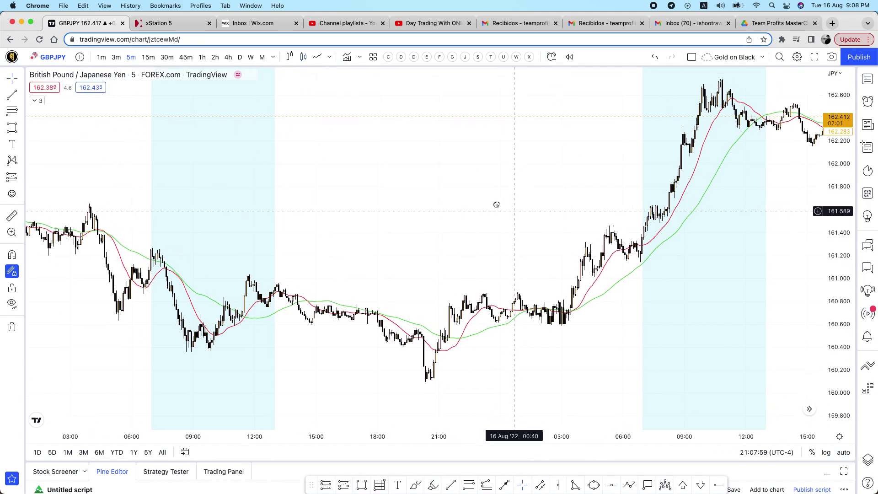
scroll(489, 202, down, 3)
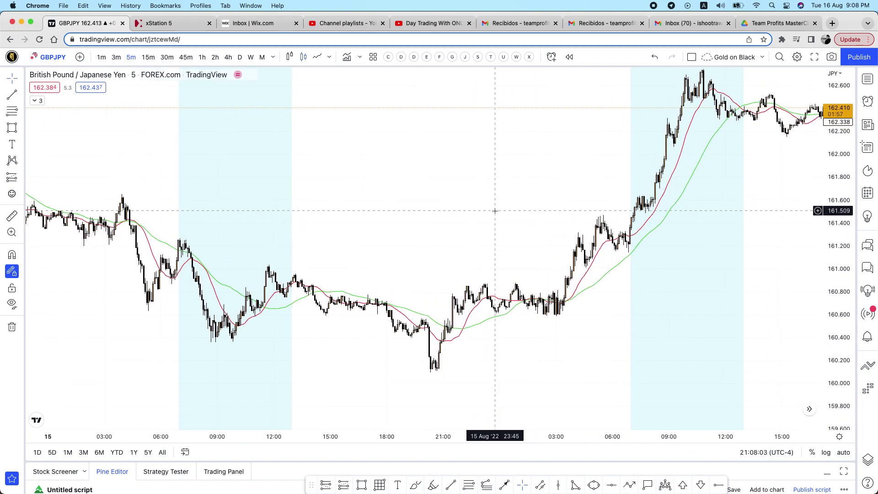
Step: Stretch the price axis to fit the candles and pick the Horizontal Ray tool
click(361, 485)
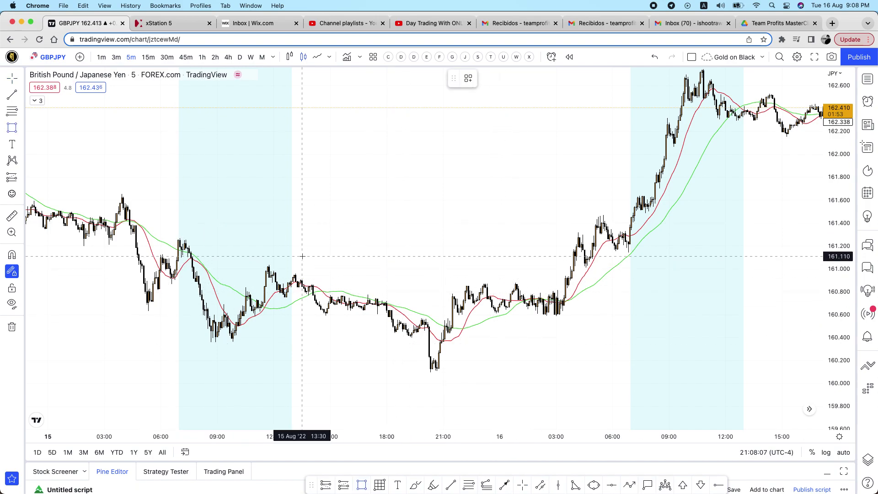
drag(833, 277, 761, 221)
click(718, 485)
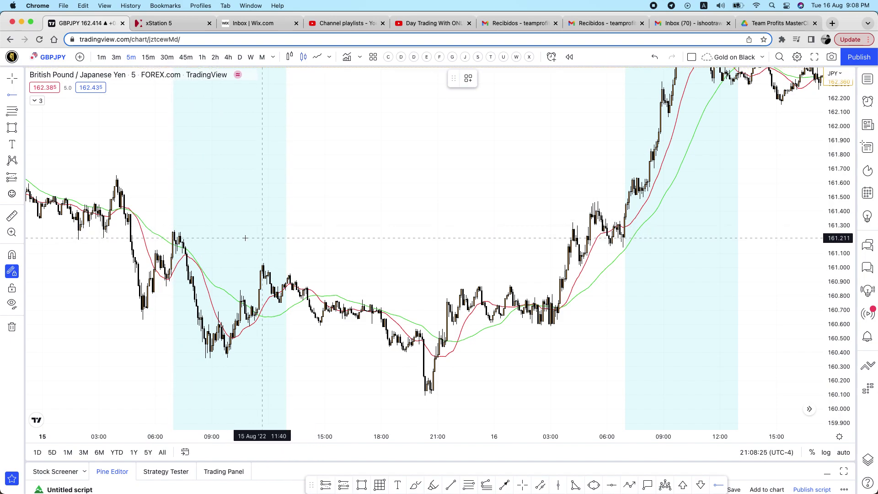
Step: Place horizontal rays at 161.269 and 161.029 from the 15 Aug swing highs, adjusting their start points
click(169, 230)
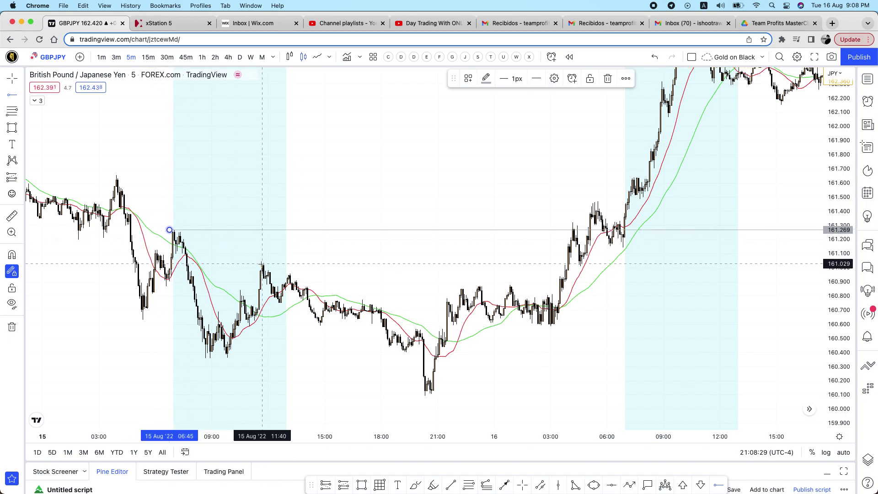
click(359, 190)
scroll(447, 169, left, 3)
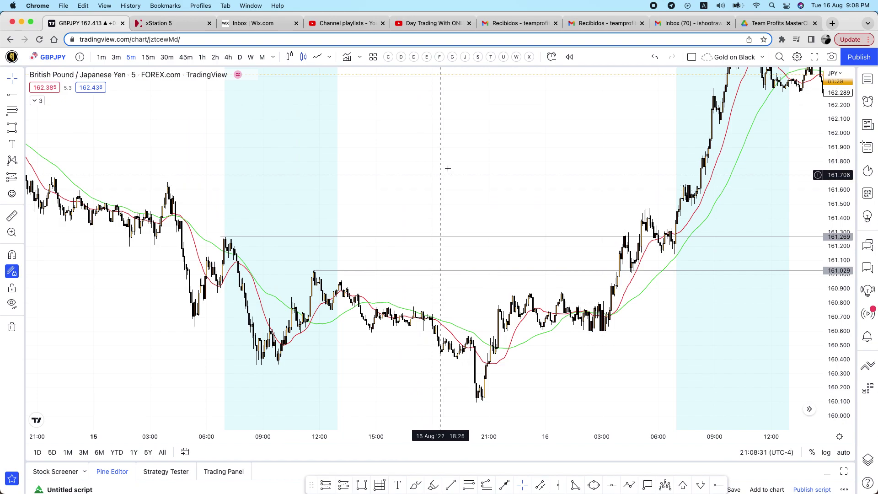
drag(455, 184, 388, 182)
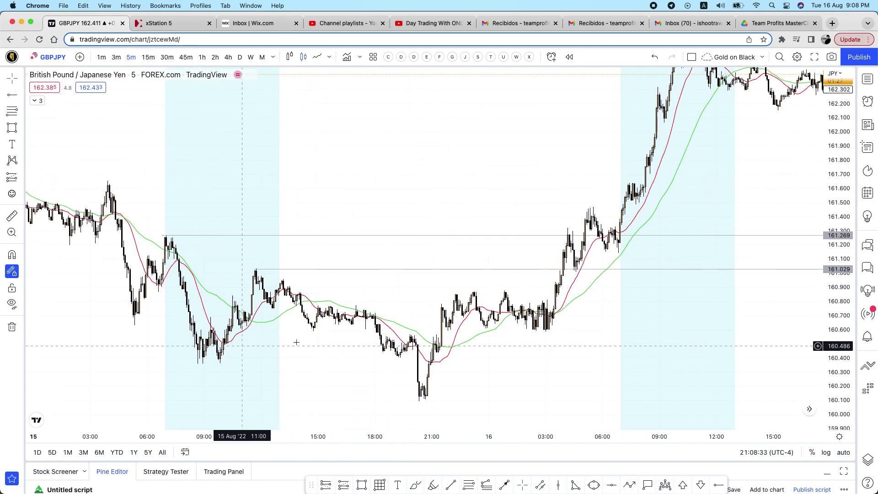
scroll(633, 241, right, 2)
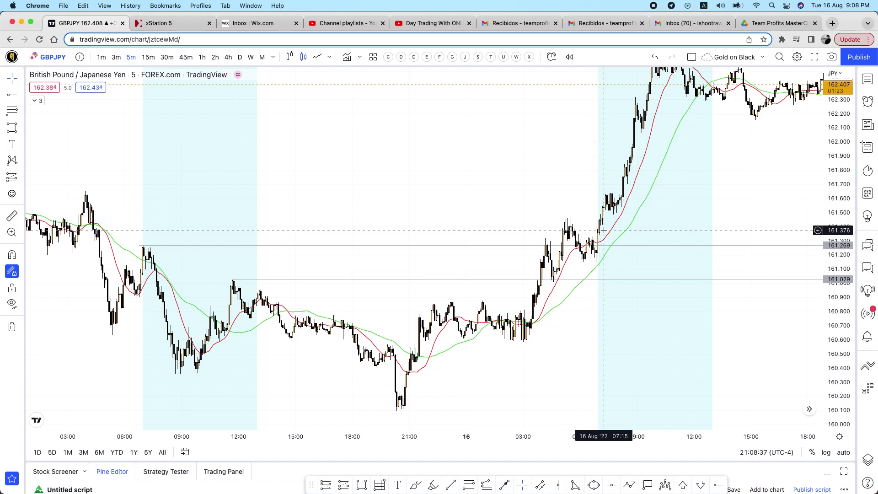
scroll(614, 277, right, 1)
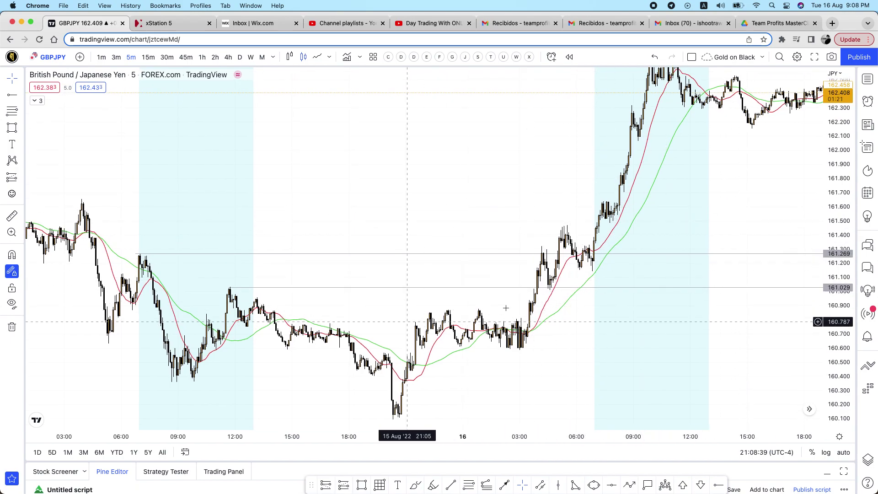
click(232, 288)
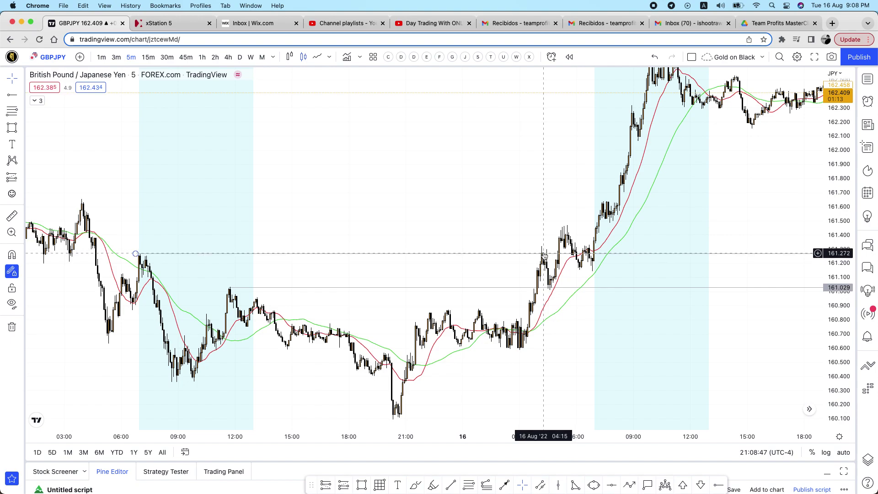
click(139, 256)
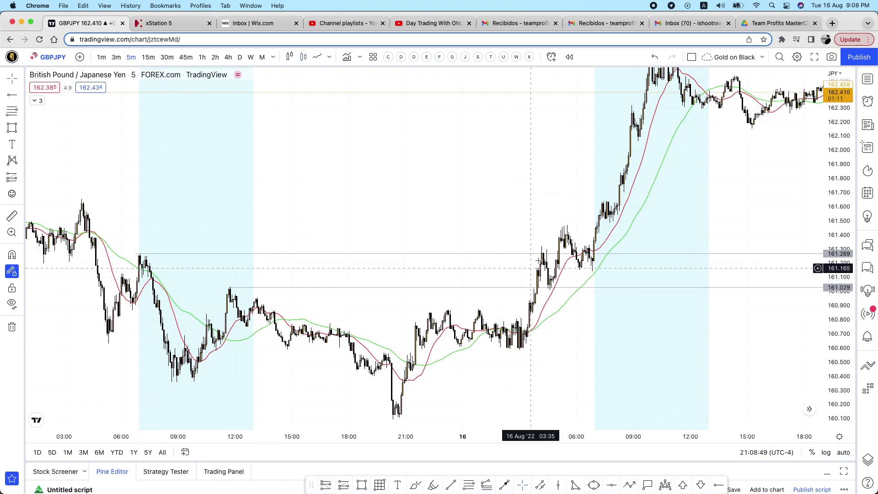
click(555, 288)
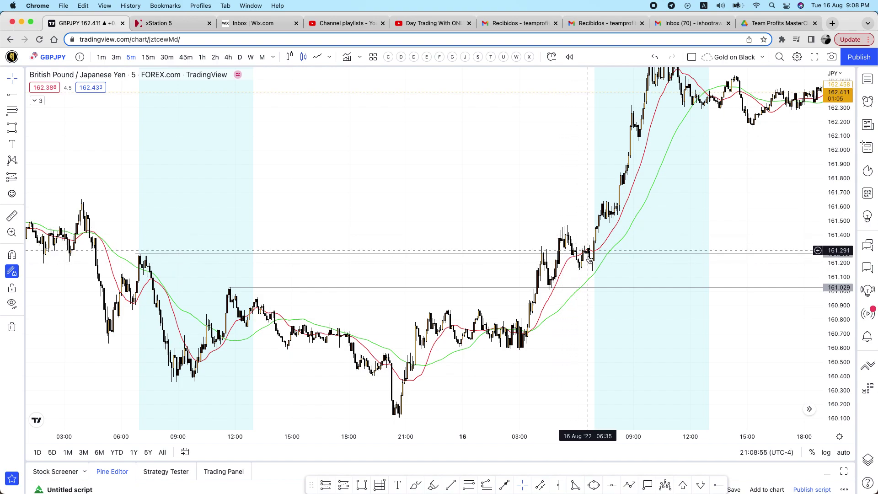
scroll(805, 270, up, 3)
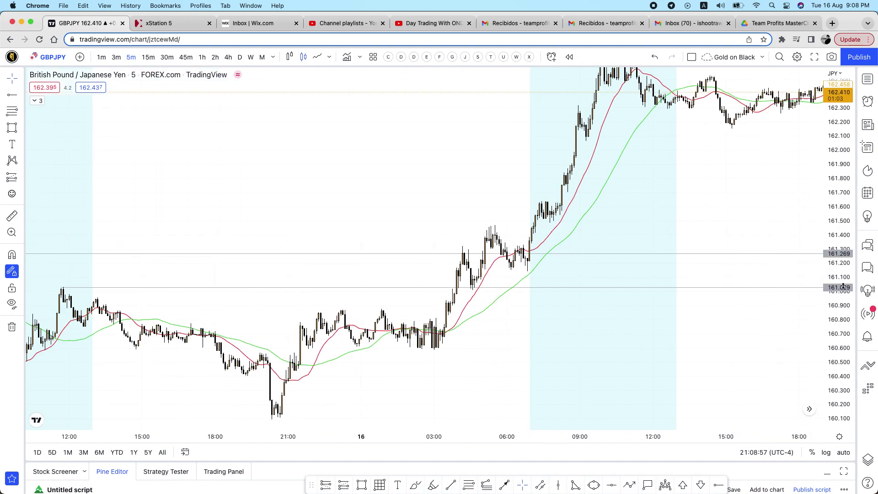
Step: Draw thin rectangles along the 16 Aug consolidation lows near 161.15 and highs near 161.41
scroll(694, 165, up, 3)
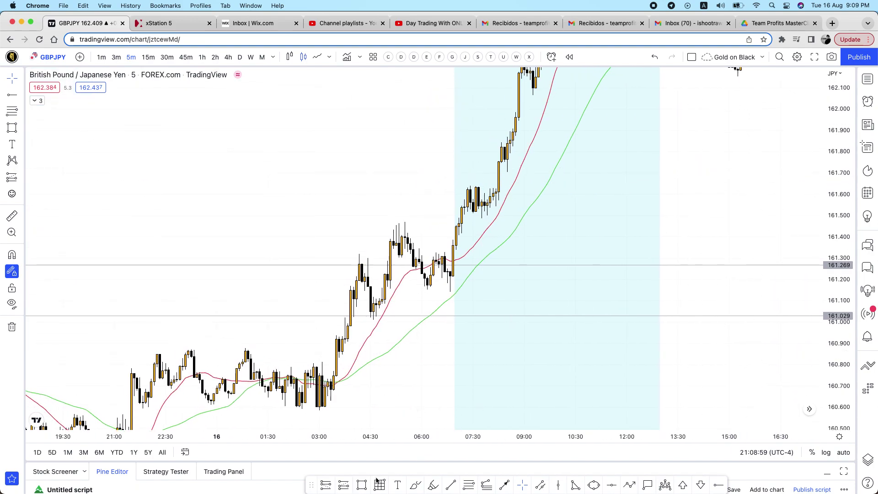
click(361, 485)
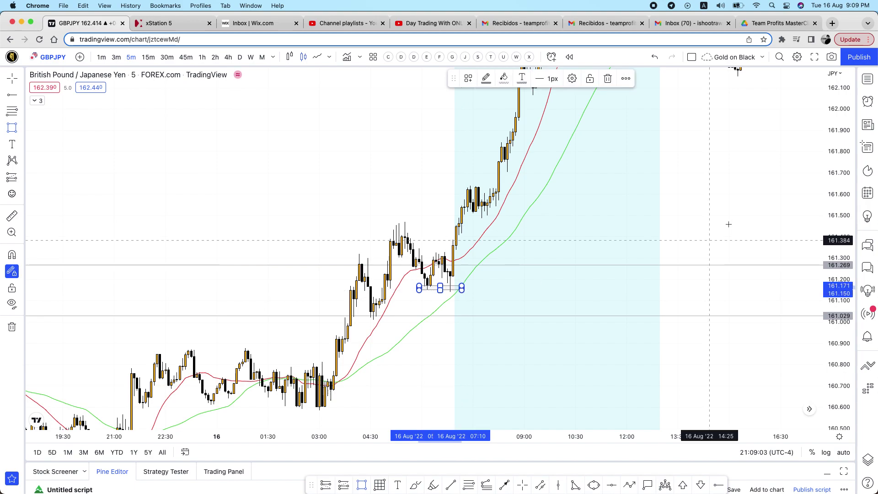
click(721, 206)
drag(470, 230, 494, 245)
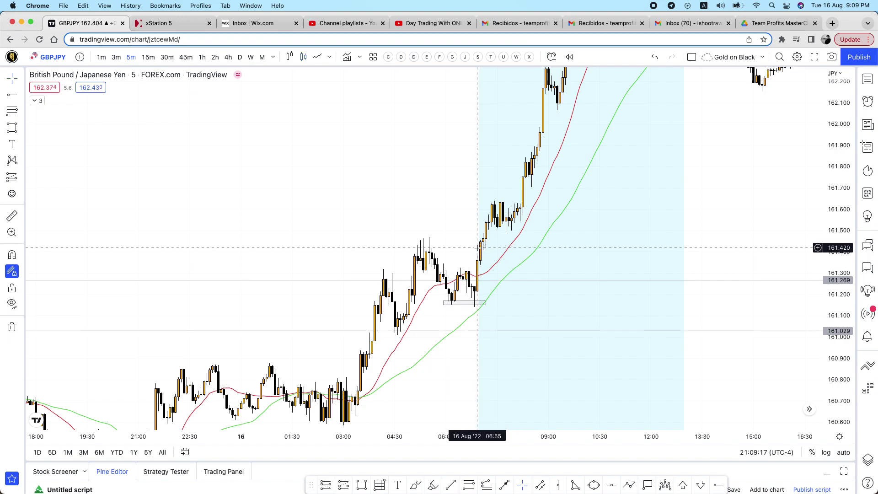
click(12, 127)
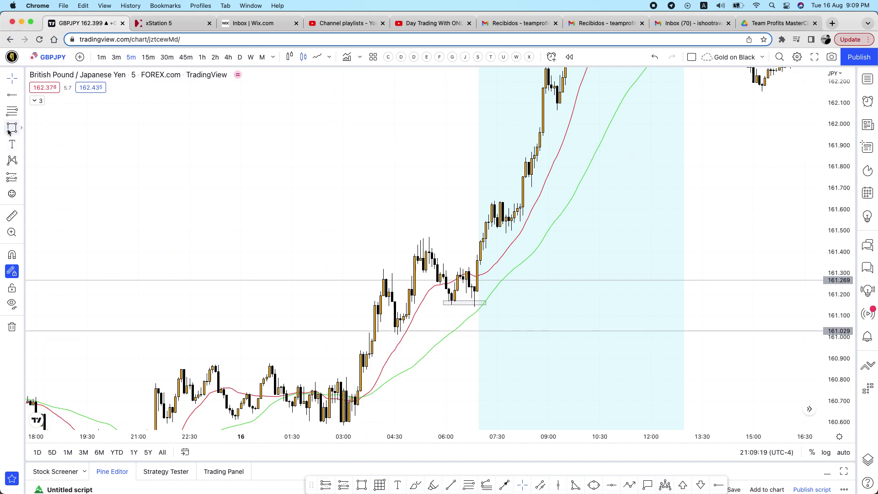
drag(409, 245, 514, 249)
click(417, 243)
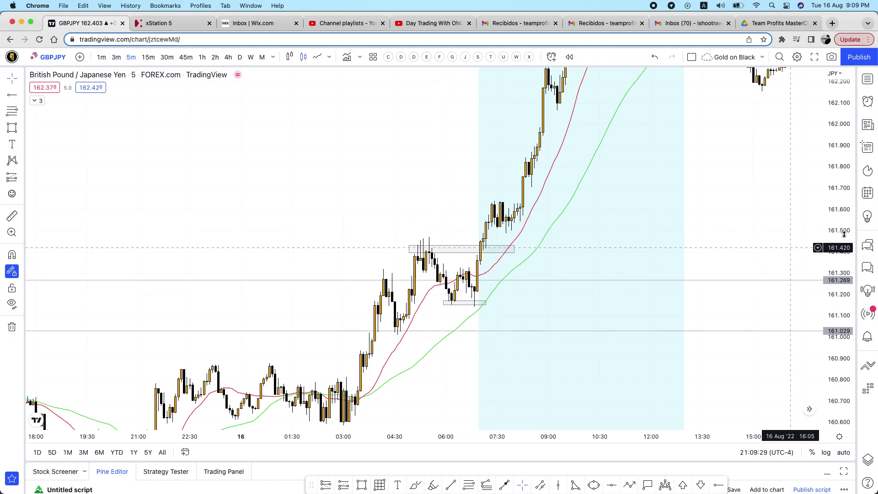
drag(843, 233, 844, 256)
drag(754, 215, 739, 239)
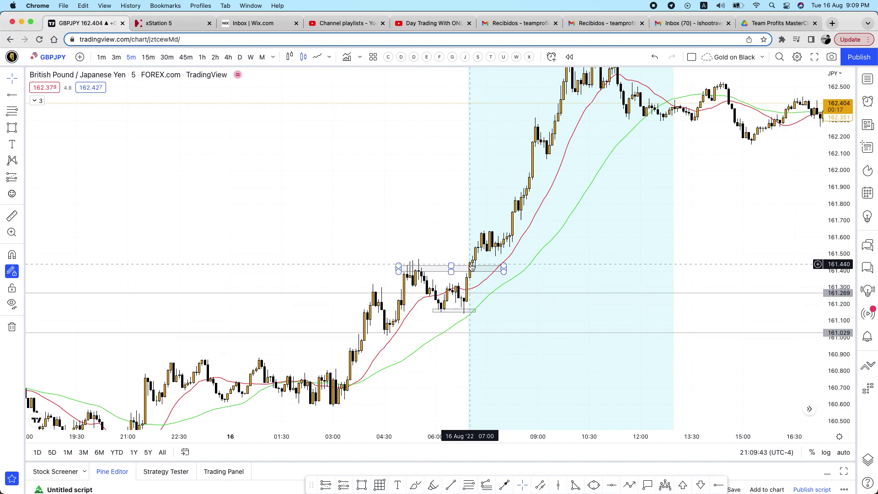
Step: Draw a flat trend line at 160.86 from 15 Aug 13:35 to 16 Aug 03:50
scroll(267, 339, down, 5)
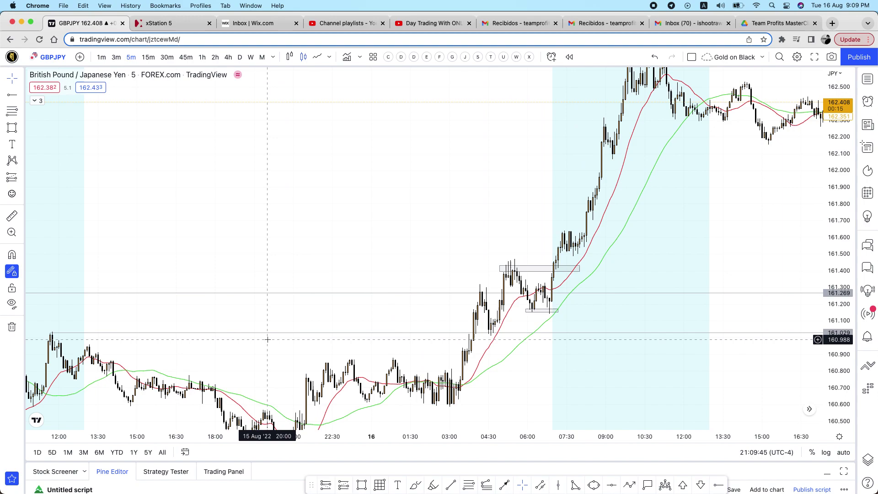
scroll(280, 347, down, 2)
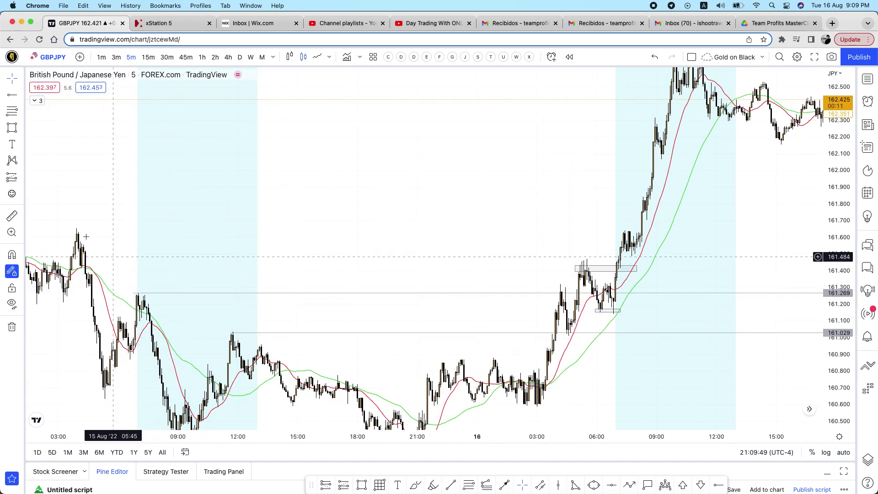
drag(411, 374, 412, 332)
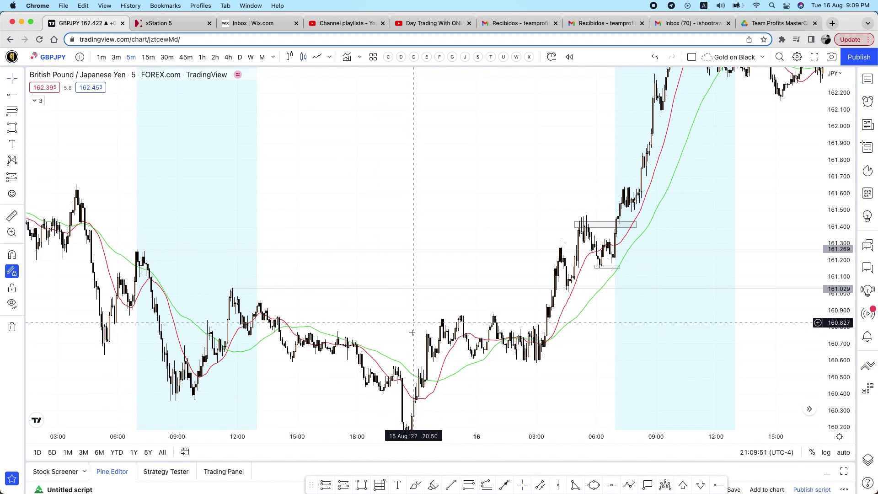
click(451, 487)
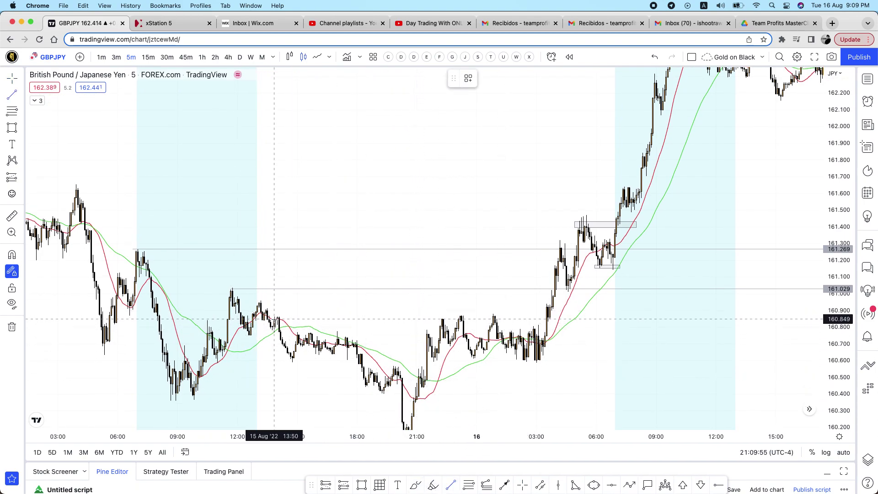
click(269, 317)
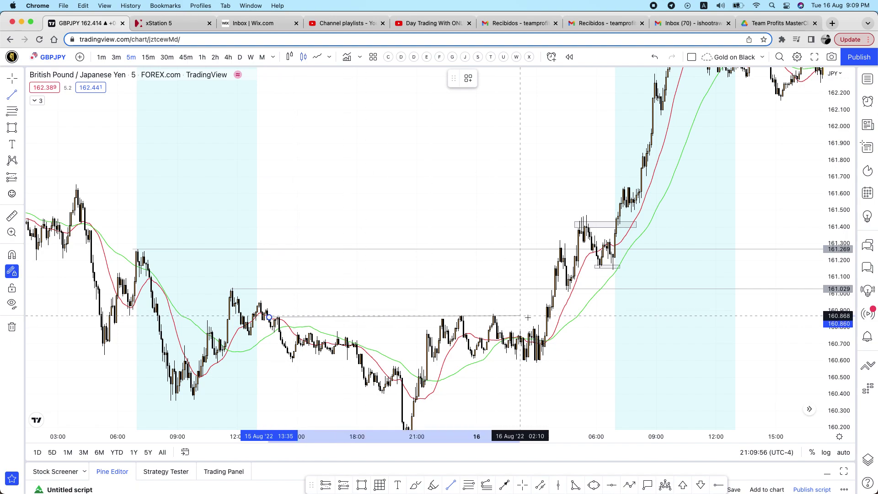
click(551, 317)
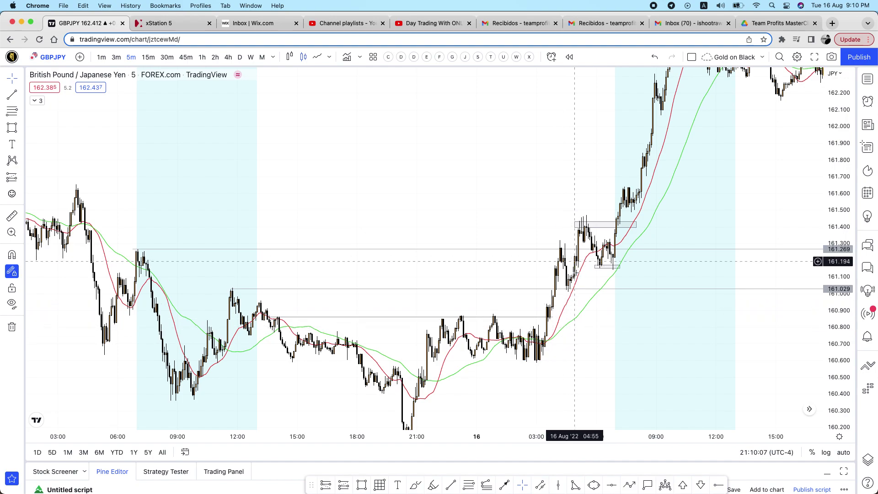
scroll(760, 215, up, 5)
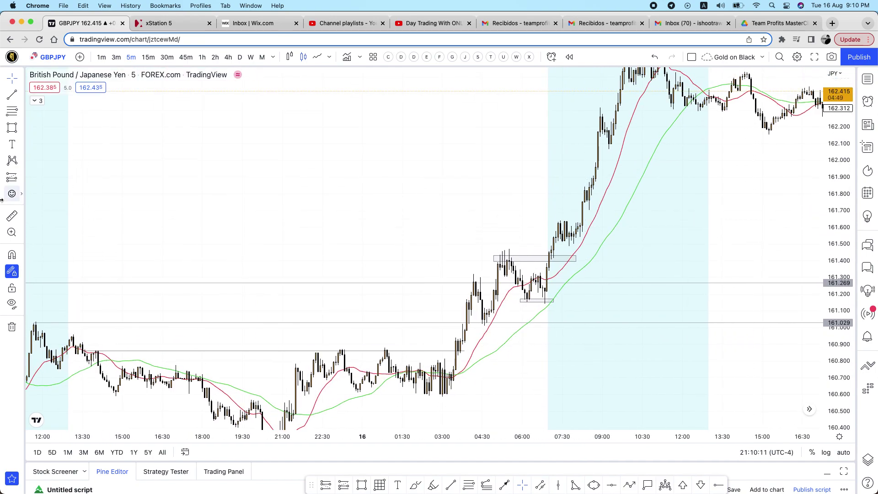
Step: Place a Long Position at the 07:00 breakout candle with entry 161.456 and stop at 161.122
click(24, 177)
click(64, 179)
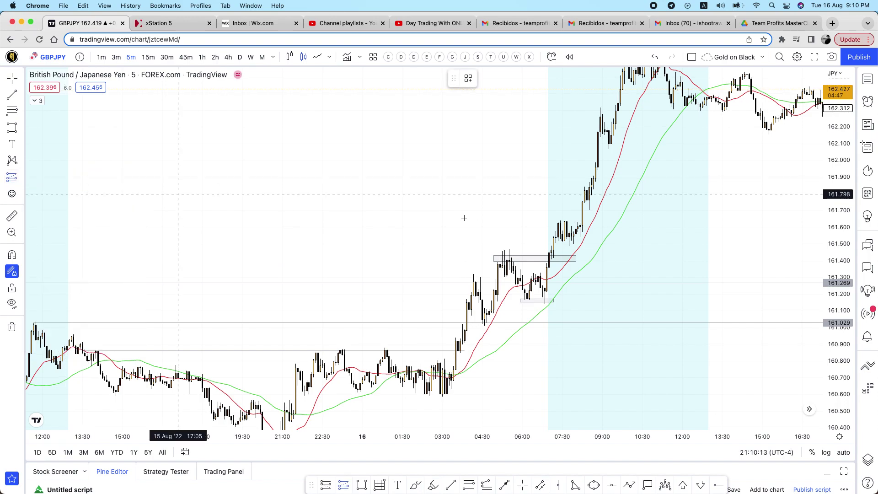
click(549, 251)
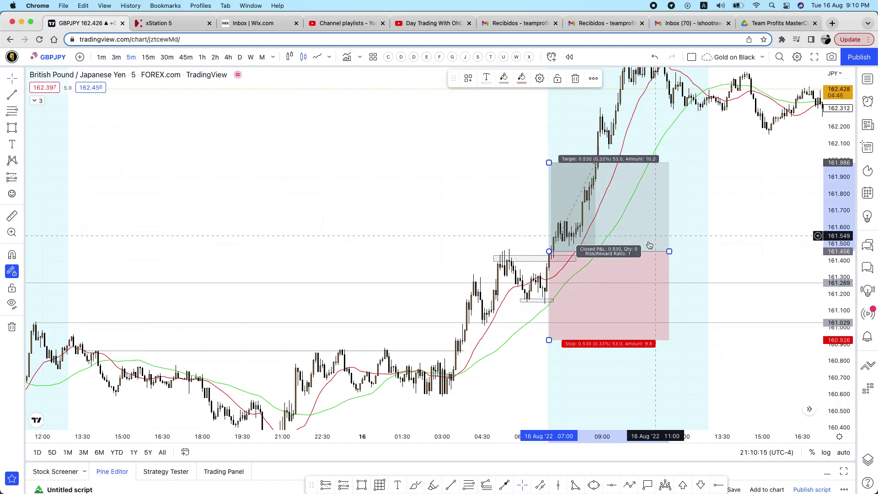
drag(549, 341, 564, 307)
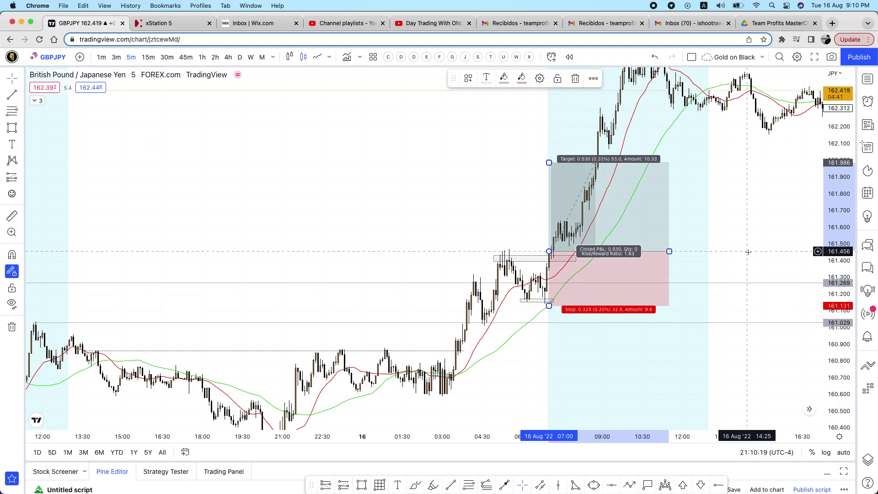
scroll(750, 251, up, 3)
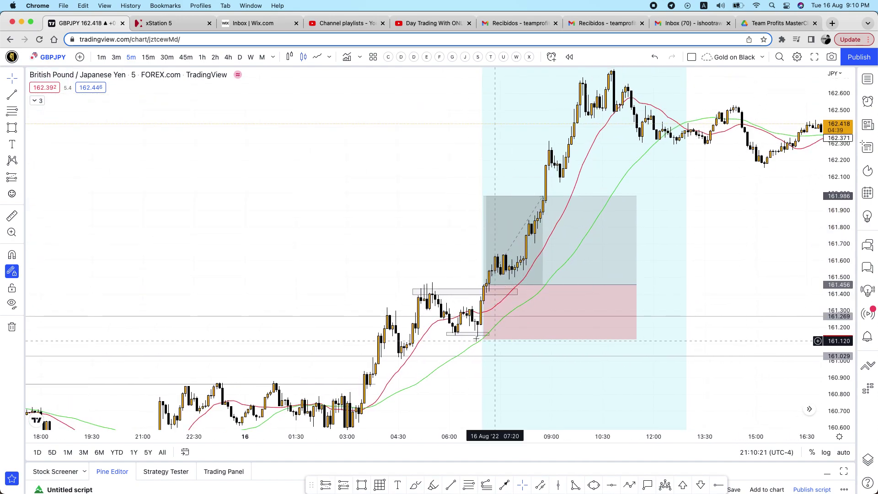
drag(484, 339, 485, 344)
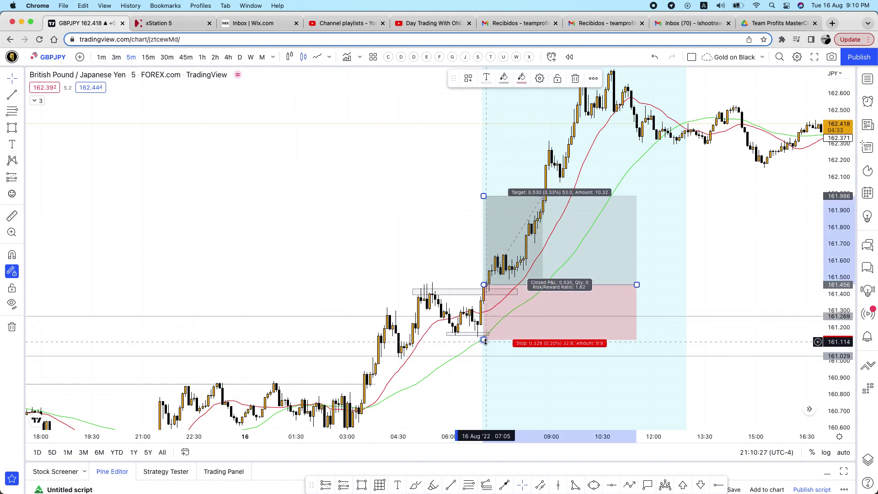
drag(486, 344, 489, 341)
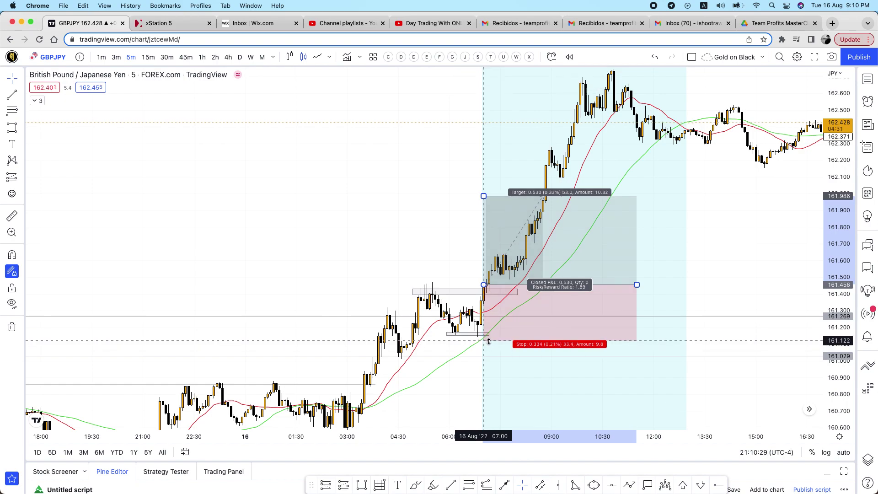
Step: Raise the long position's profit target to about 162.46, near the recent high
drag(724, 294, 734, 296)
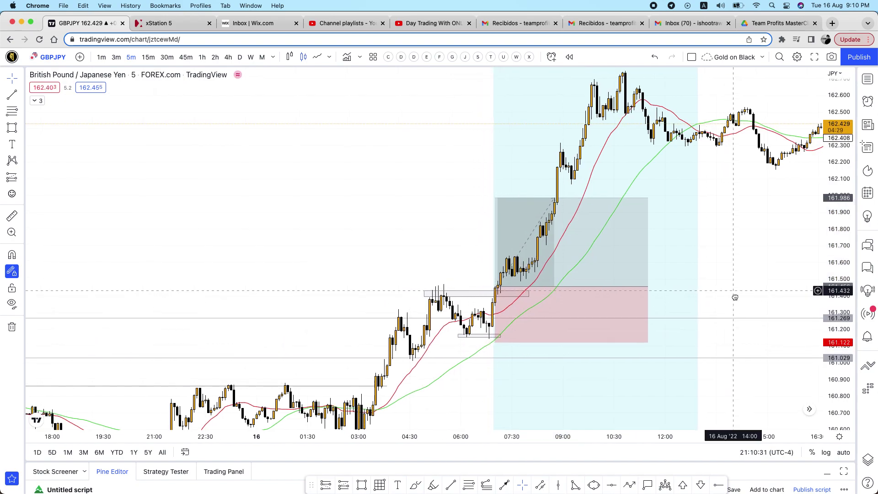
click(533, 316)
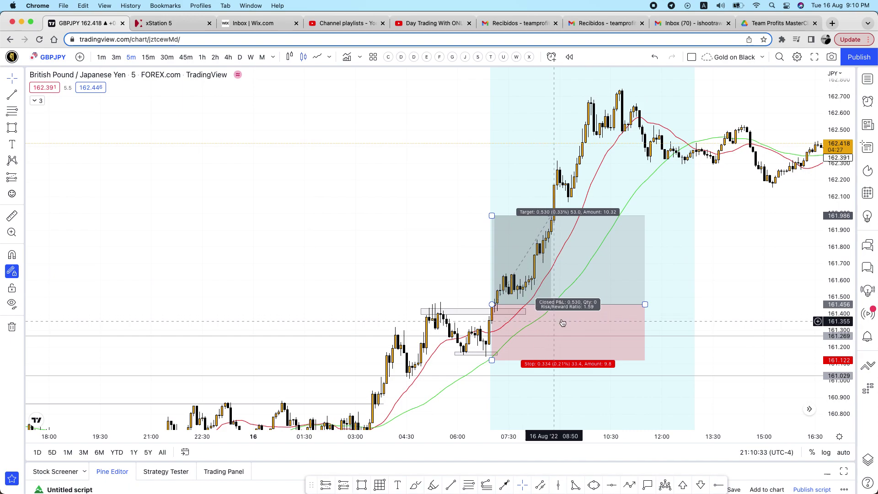
click(731, 247)
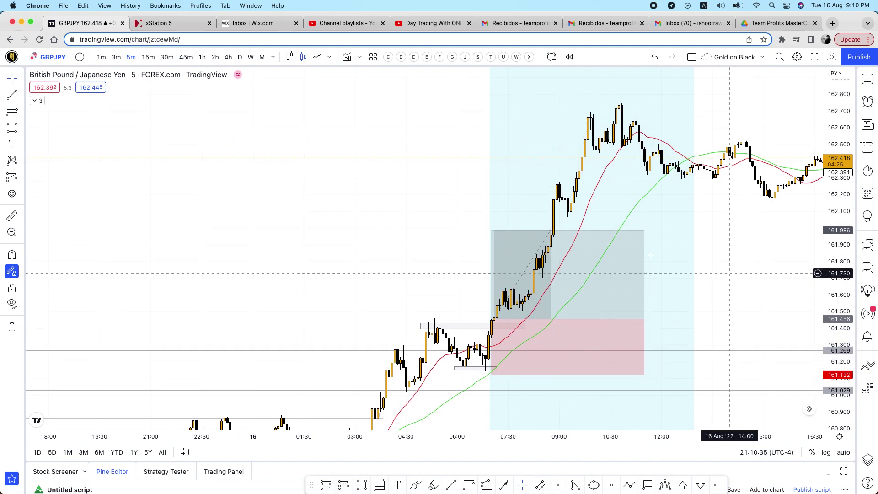
drag(491, 231, 485, 152)
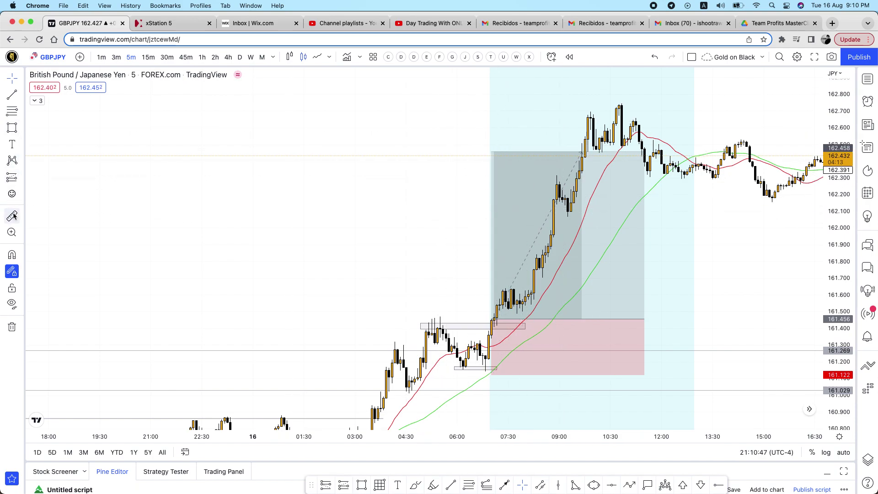
Step: Draw a flat rectangle band at the position's halfway price near 161.94
click(471, 152)
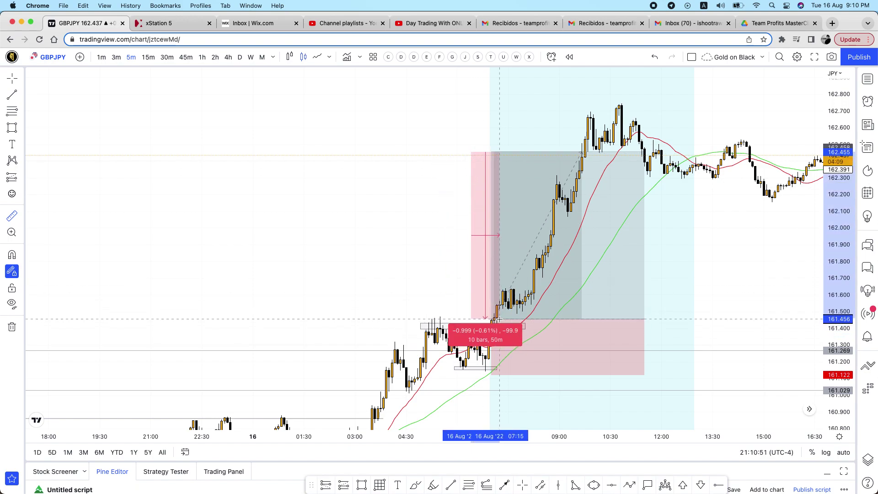
click(13, 131)
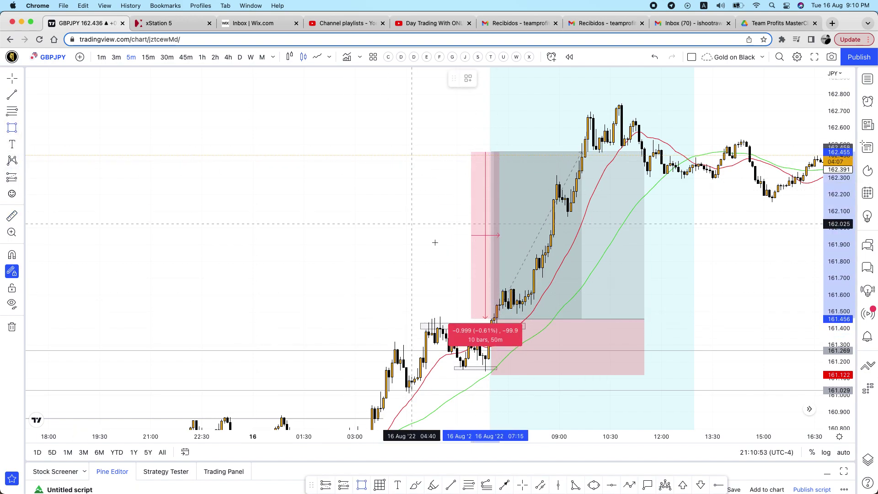
drag(492, 234, 645, 237)
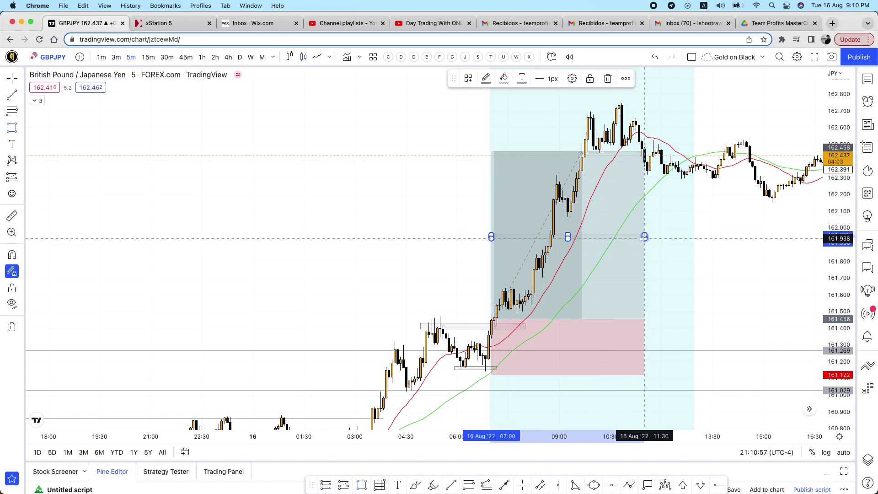
click(721, 235)
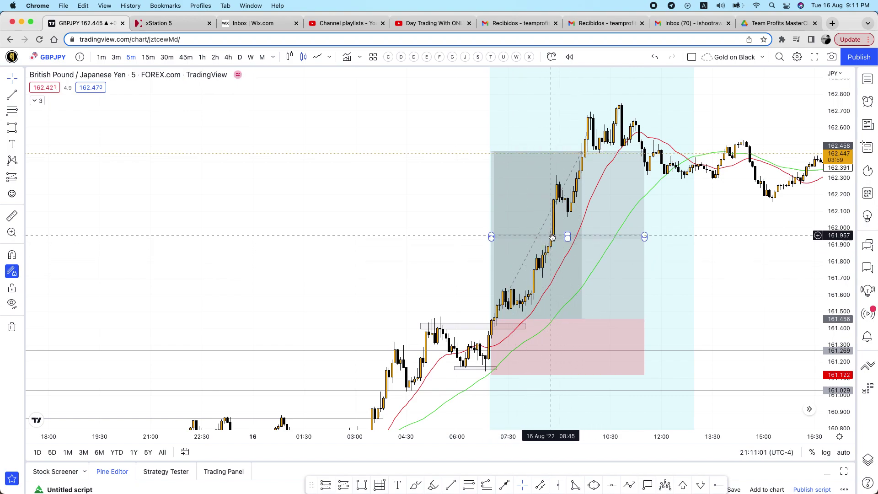
Step: Move the long position's stop up to the 161.455 entry for breakeven
click(491, 374)
drag(491, 374, 492, 318)
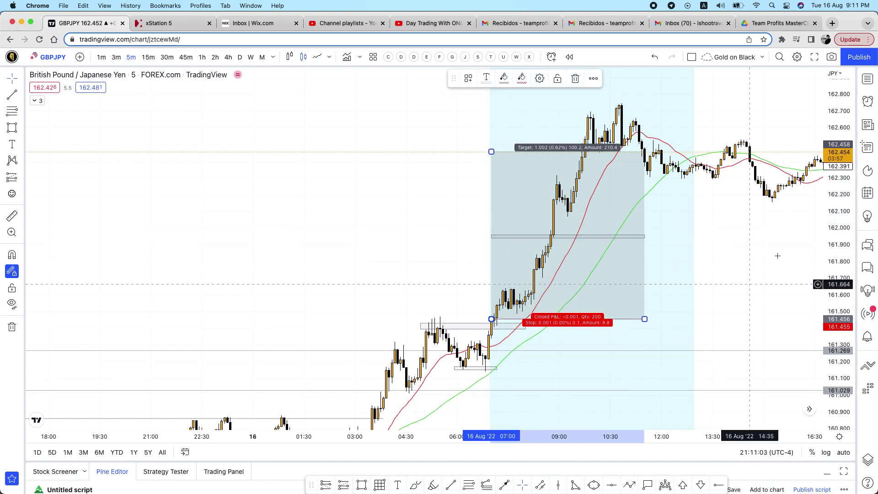
click(776, 254)
scroll(726, 267, down, 3)
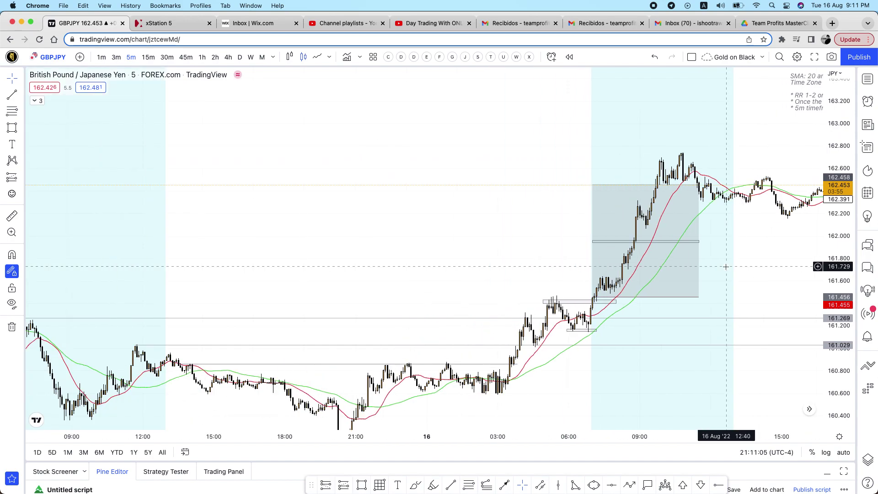
drag(366, 280, 206, 315)
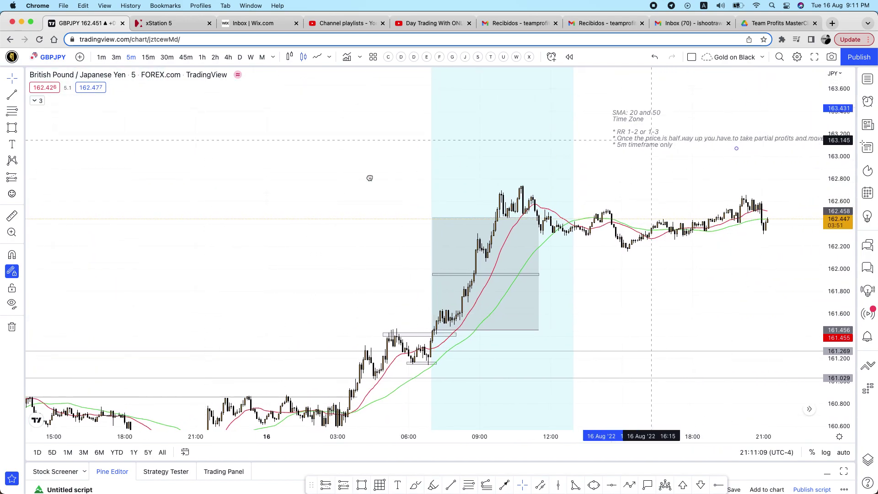
drag(216, 267, 427, 178)
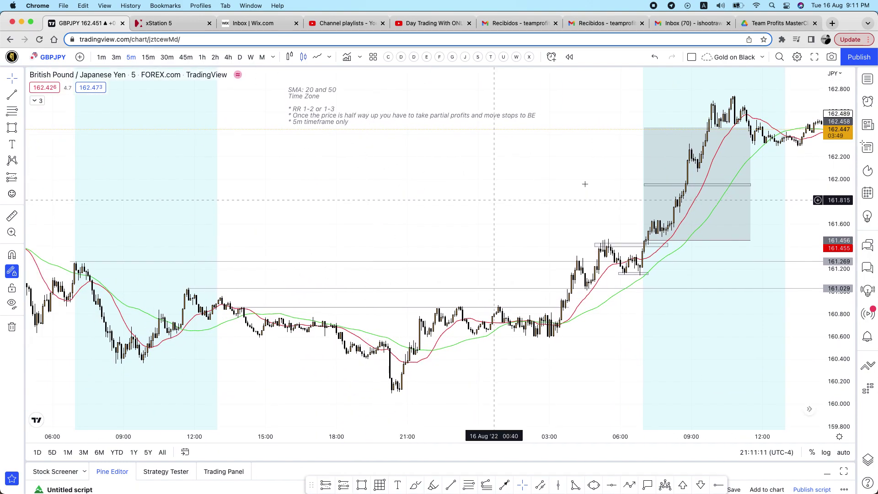
drag(555, 198, 517, 223)
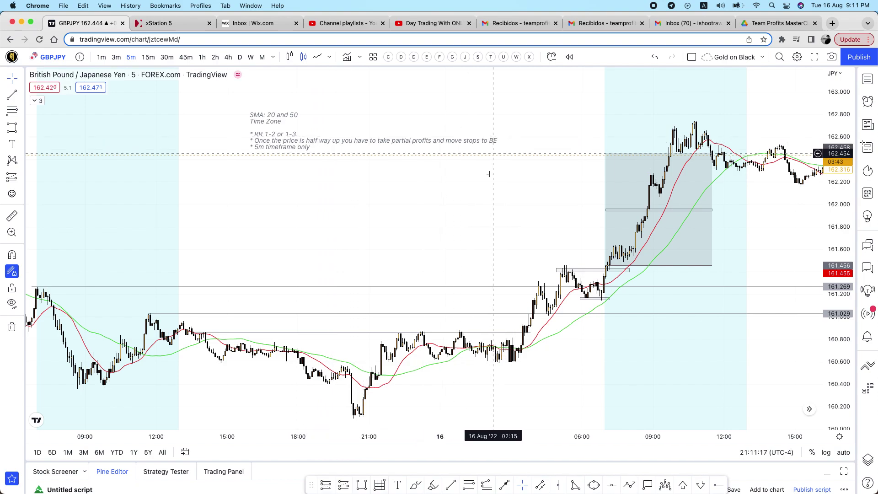
Step: Append '* The price has to be either above the moving averages or below' to the rules note
drag(412, 196, 415, 199)
double_click(303, 143)
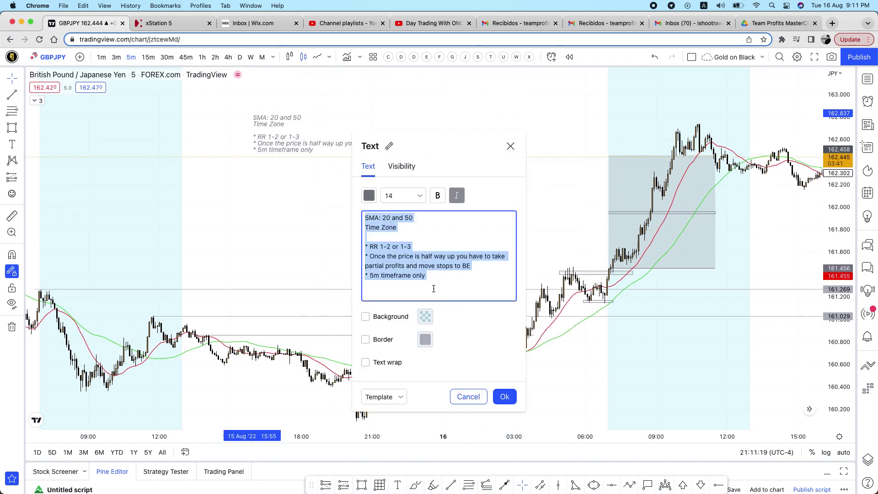
click(430, 277)
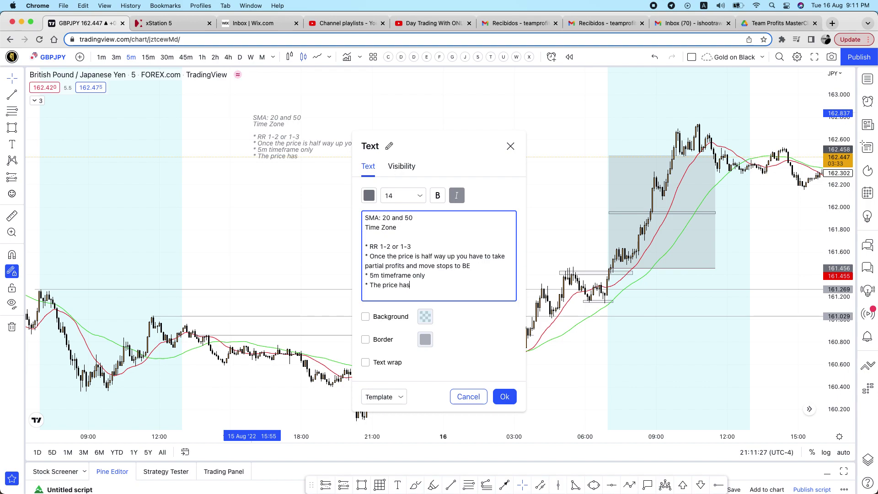
text(e either above the moving avera)
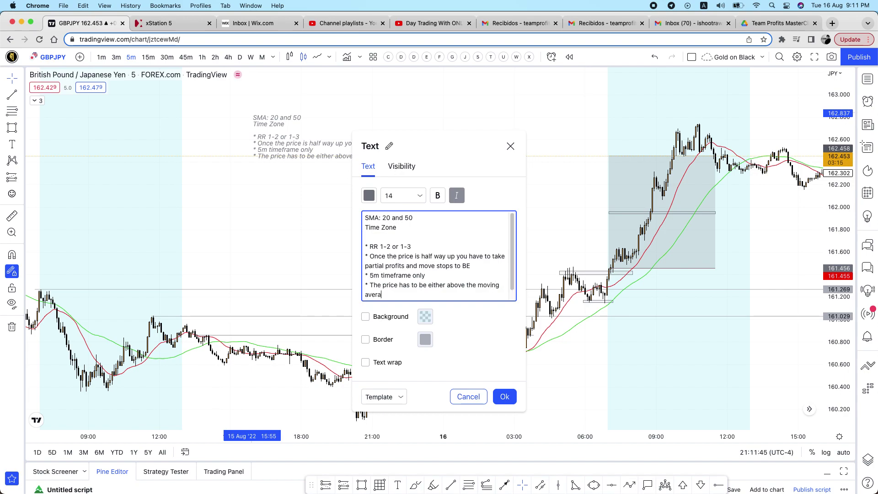
text(ges or below)
click(503, 395)
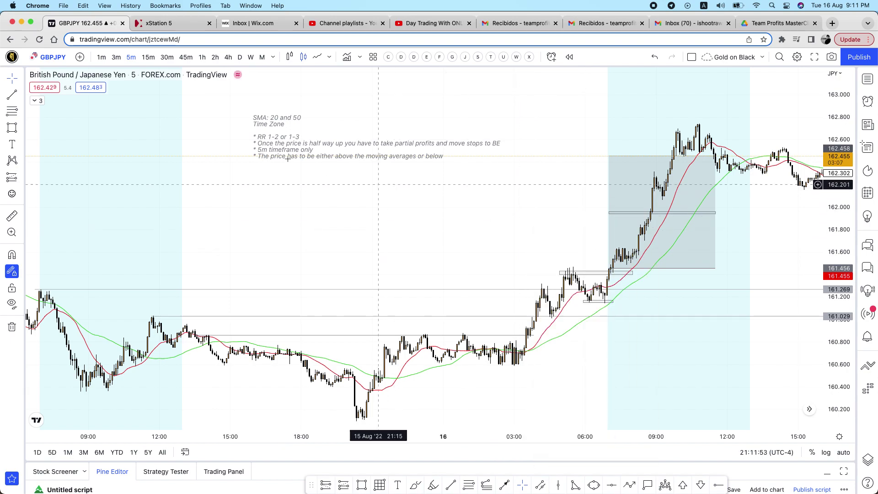
Step: Pan the chart back to show the 14–15 Aug downtrend bars
mouse_move(622, 253)
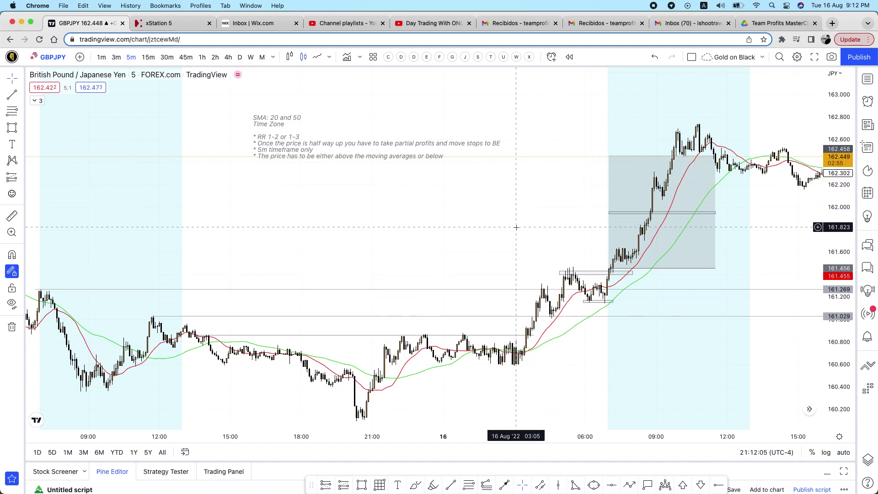
scroll(435, 227, right, 2)
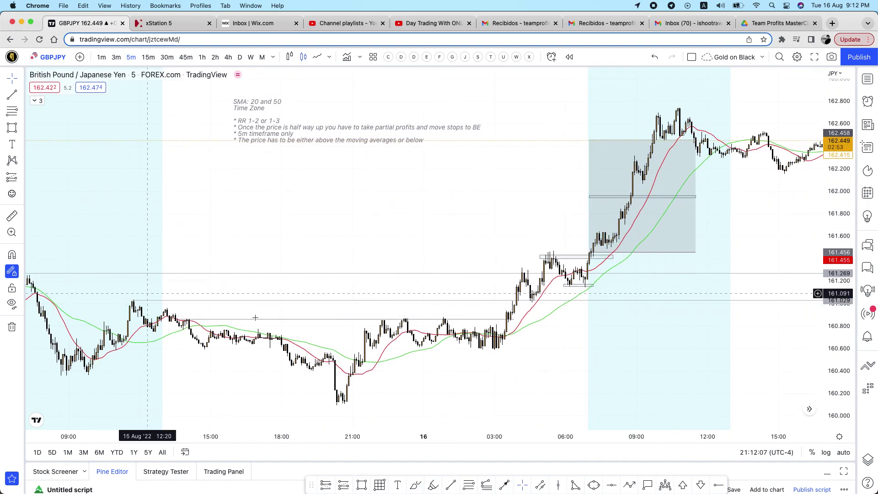
scroll(471, 198, left, 5)
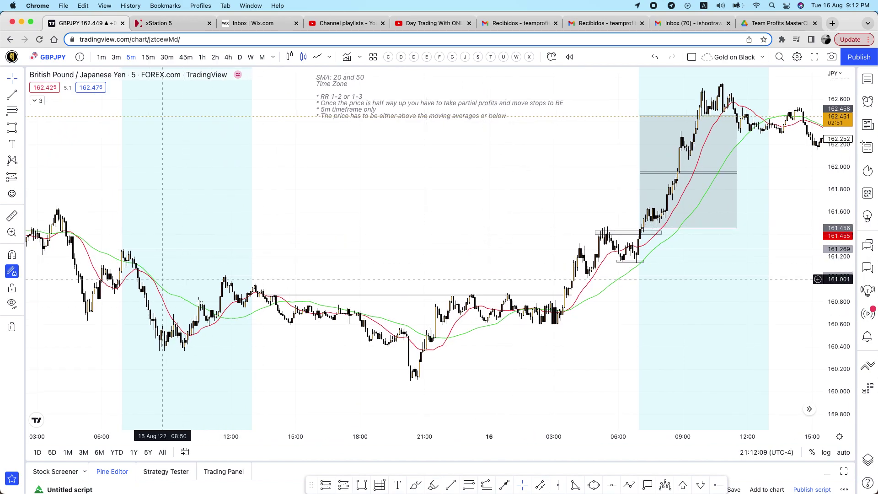
drag(394, 211, 662, 172)
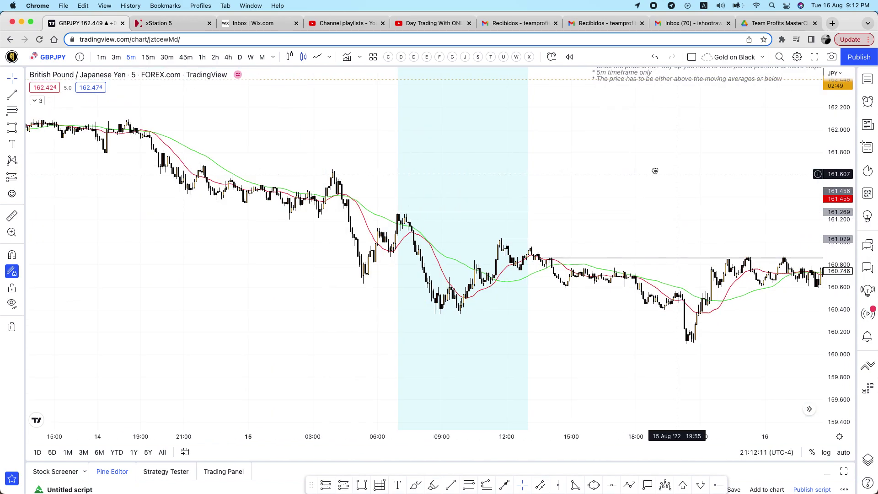
drag(543, 172, 749, 202)
scroll(749, 202, left, 5)
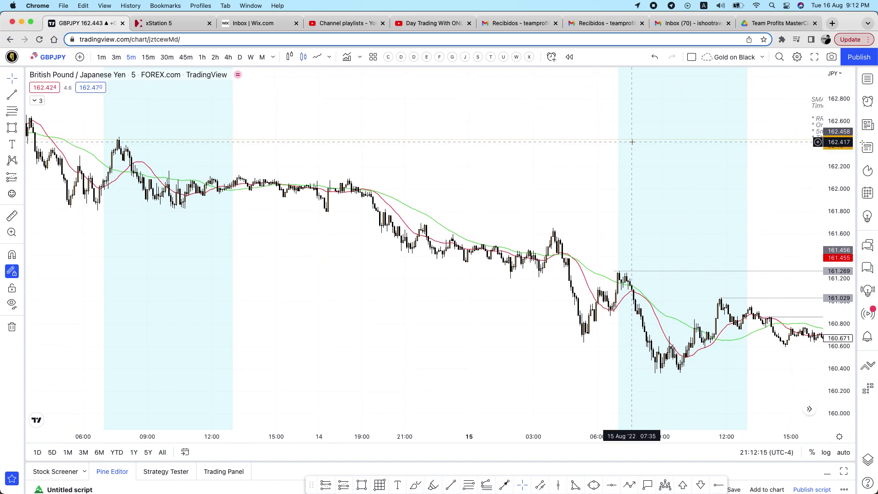
scroll(492, 190, right, 3)
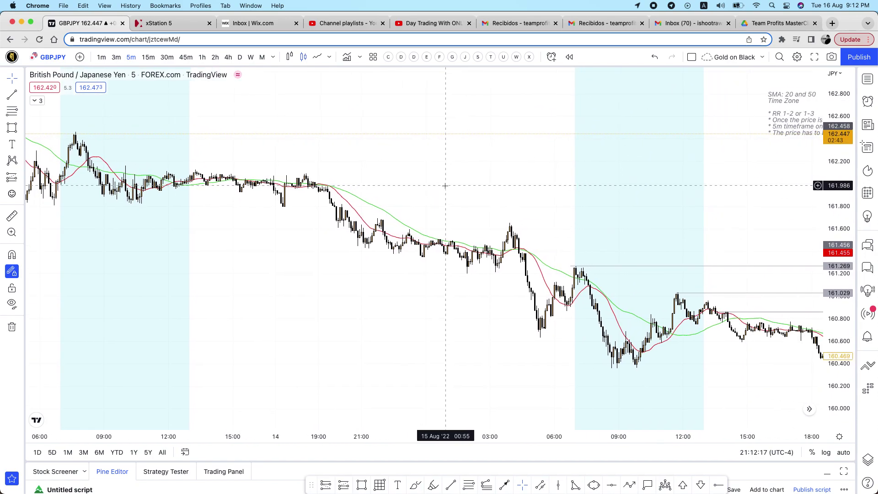
scroll(486, 172, left, 3)
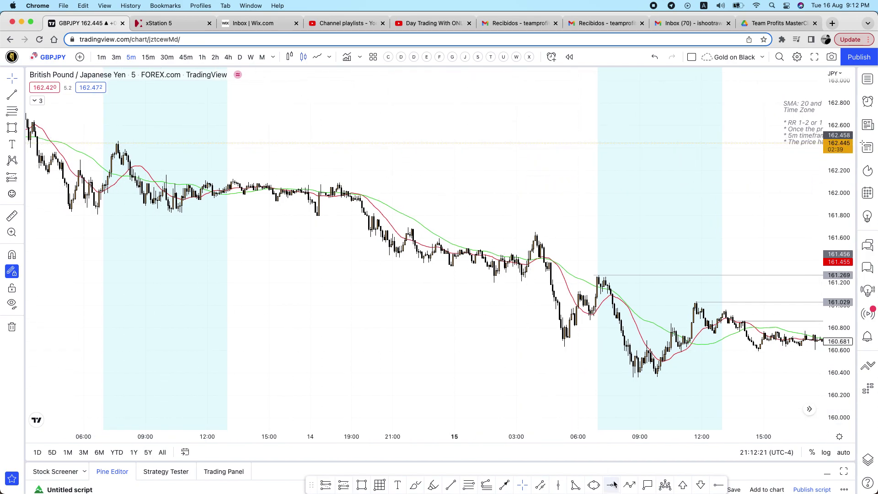
Step: Draw three thin boxes over the consolidations near 161.25, 161.65 and 161.8, stretching the top one right
click(716, 486)
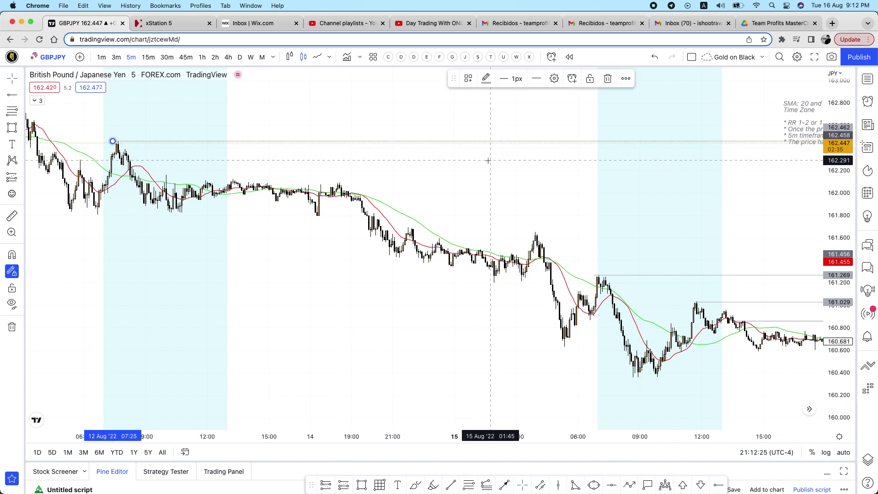
drag(496, 187, 466, 179)
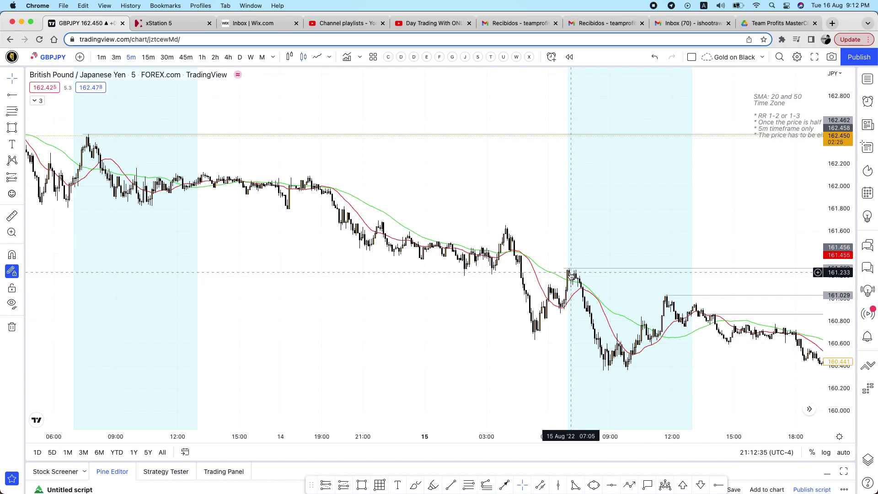
click(360, 486)
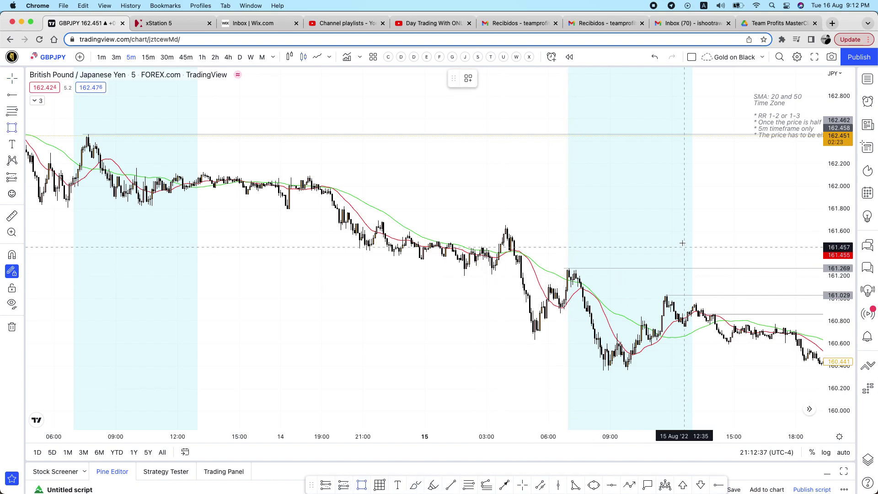
click(447, 266)
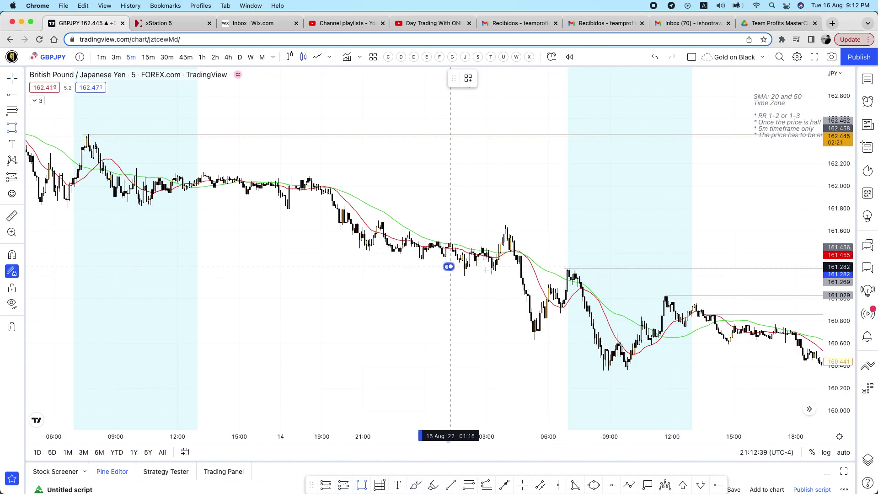
click(609, 274)
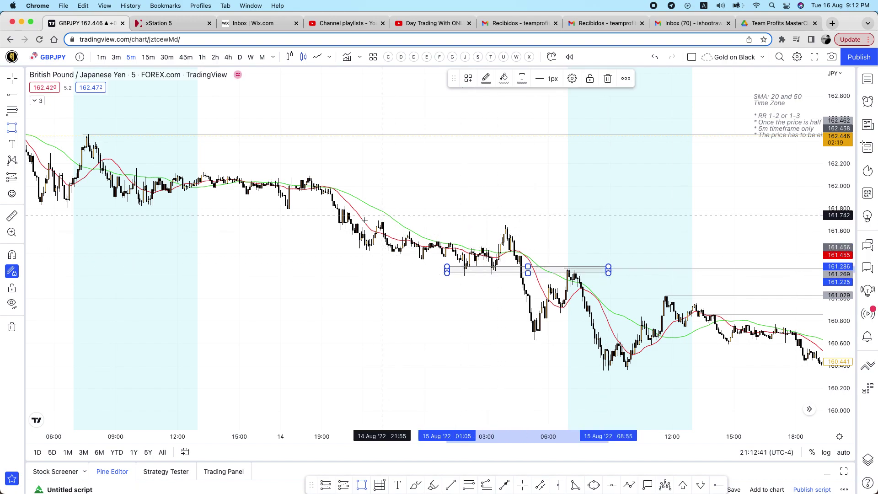
click(326, 222)
click(536, 230)
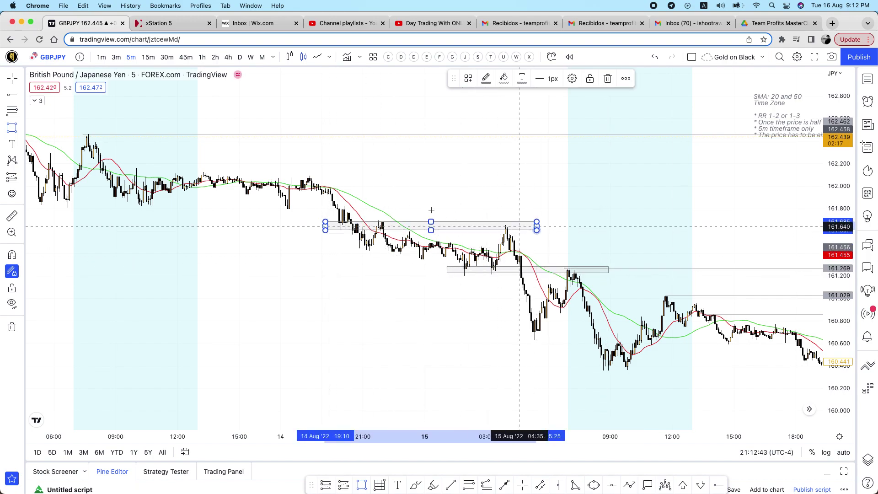
click(37, 201)
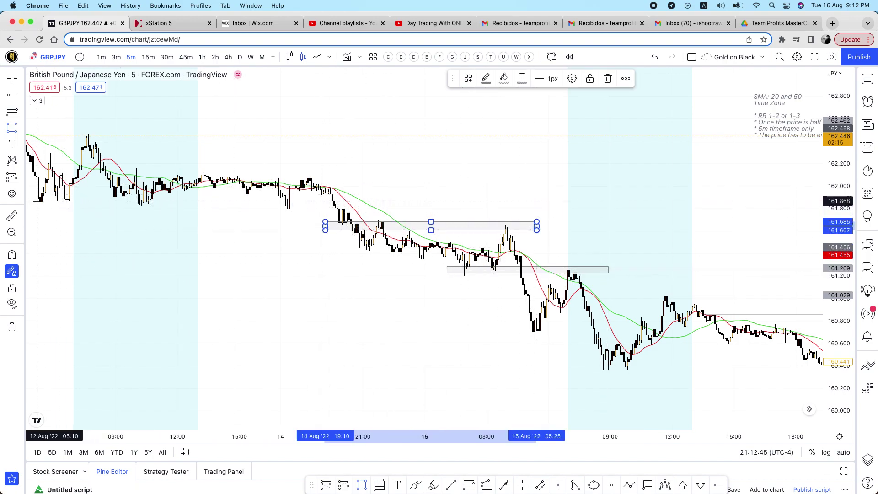
click(250, 210)
drag(249, 209, 366, 208)
click(393, 187)
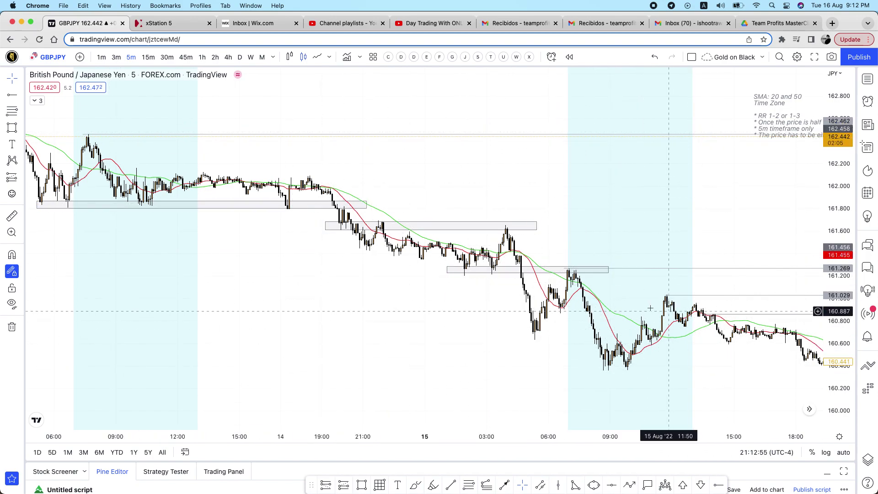
Step: Zoom in on the chart and select the lowest consolidation box near 161.25
scroll(361, 194, up, 1)
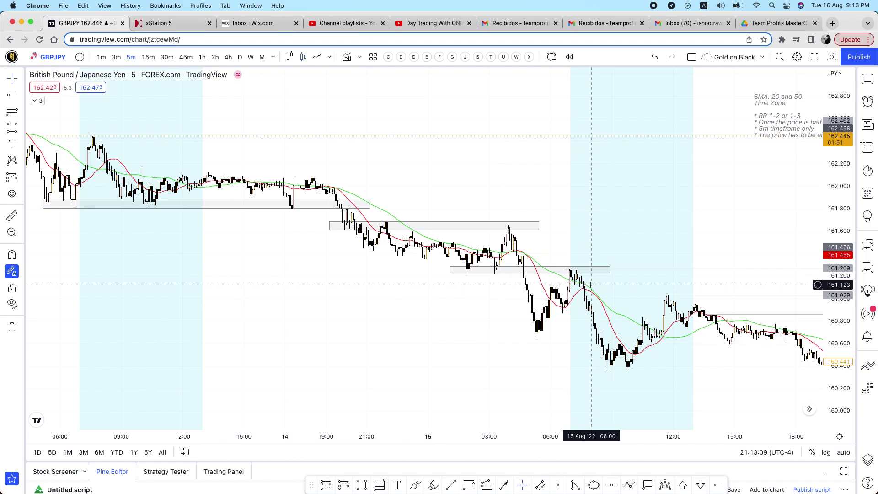
drag(535, 198, 530, 195)
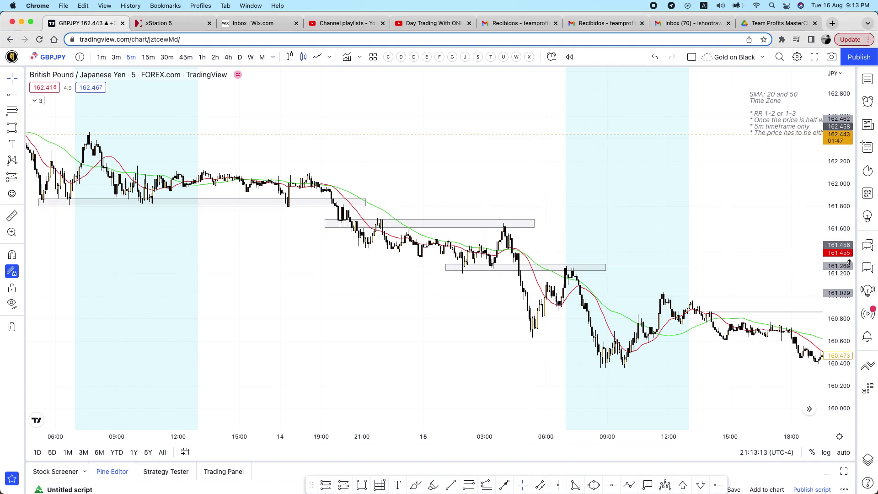
scroll(720, 222, up, 3)
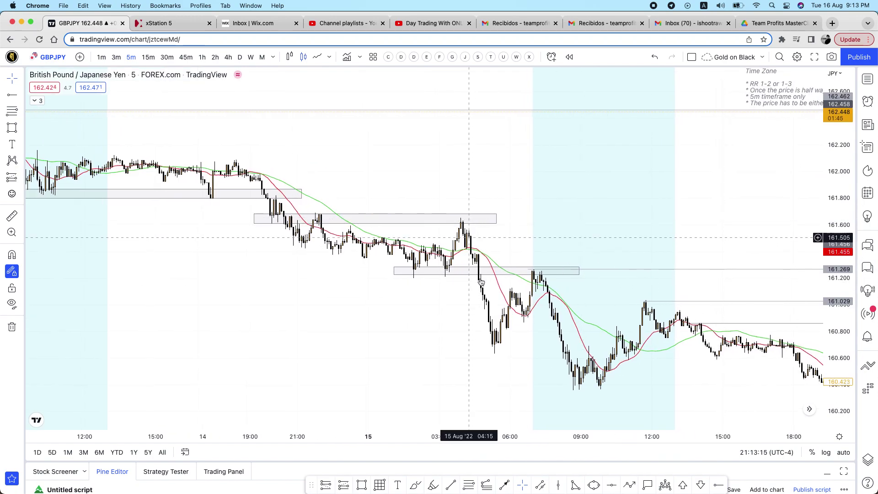
click(448, 273)
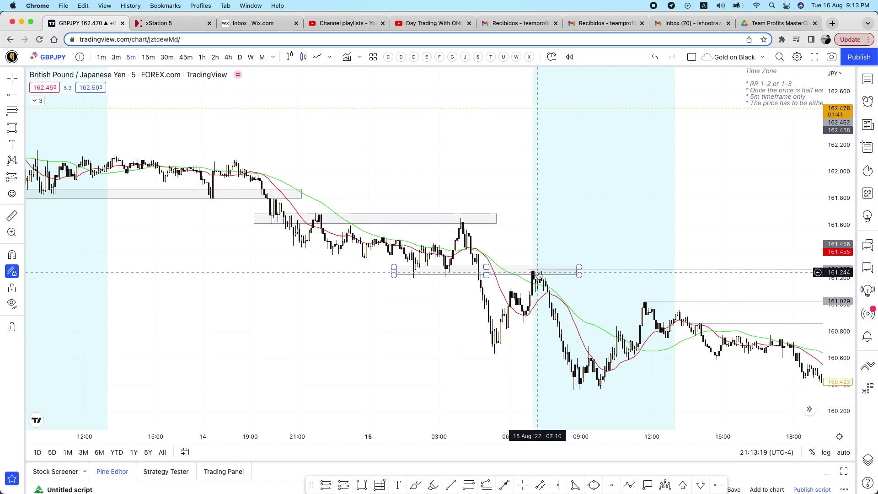
scroll(540, 275, up, 1)
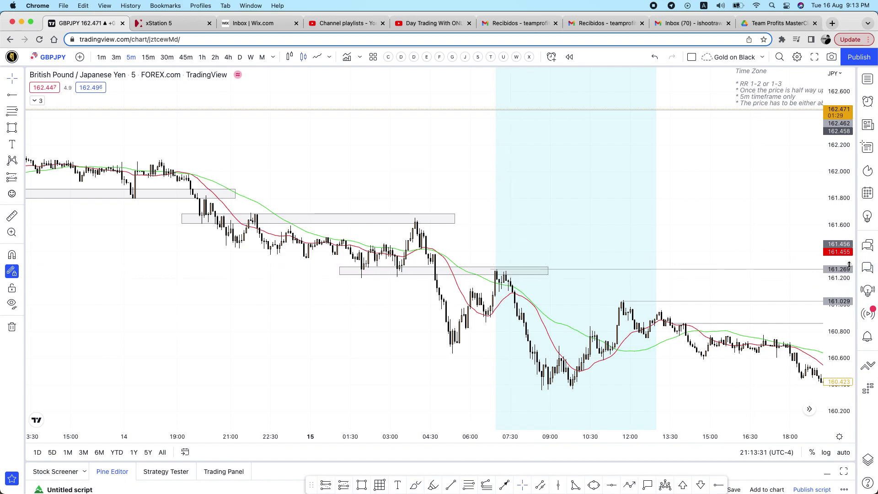
scroll(773, 226, up, 2)
scroll(608, 233, left, 2)
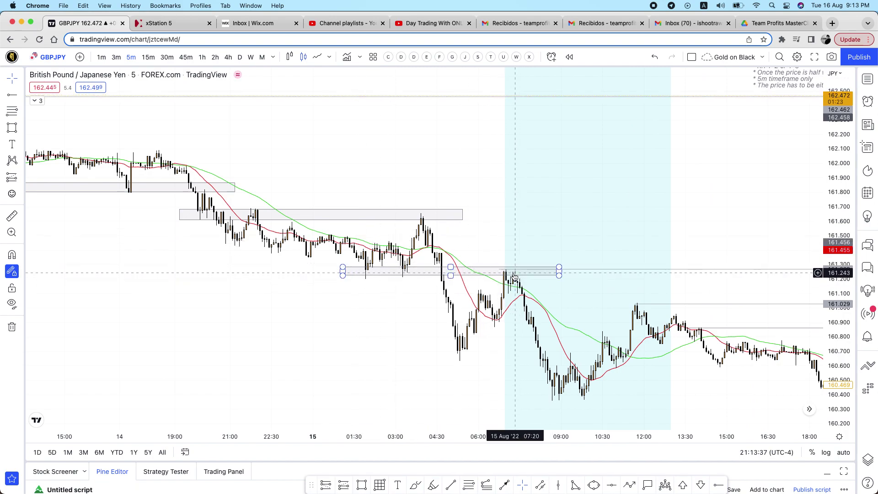
Step: Deselect the box and expand the legend listing the 0700–1300 time zone, Imbalance Finder Dynamic and SMAs
drag(92, 185, 273, 185)
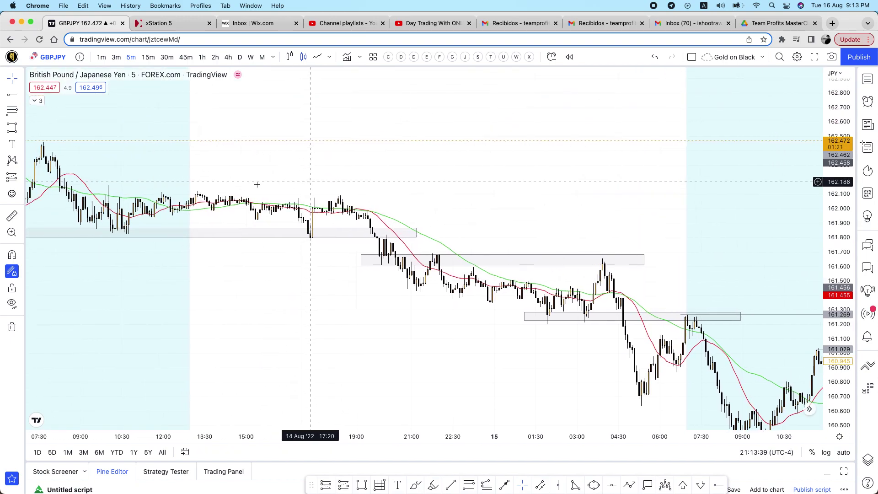
drag(672, 314, 526, 259)
click(529, 247)
click(529, 249)
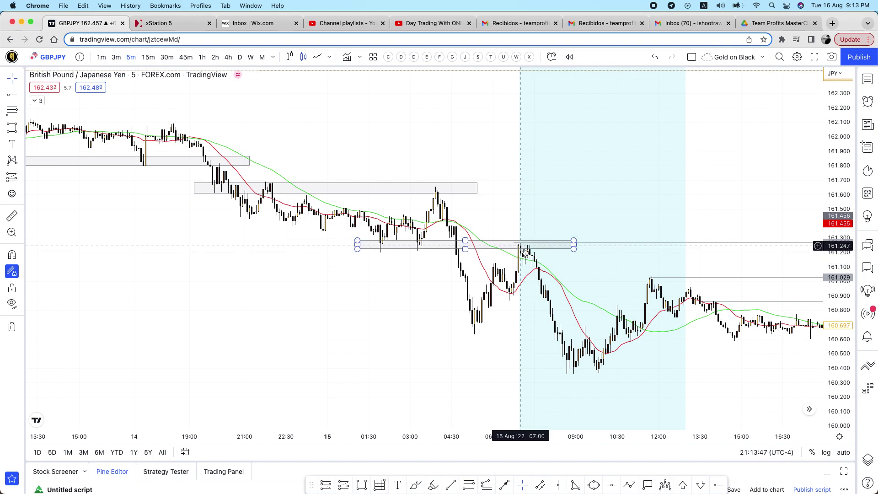
click(521, 262)
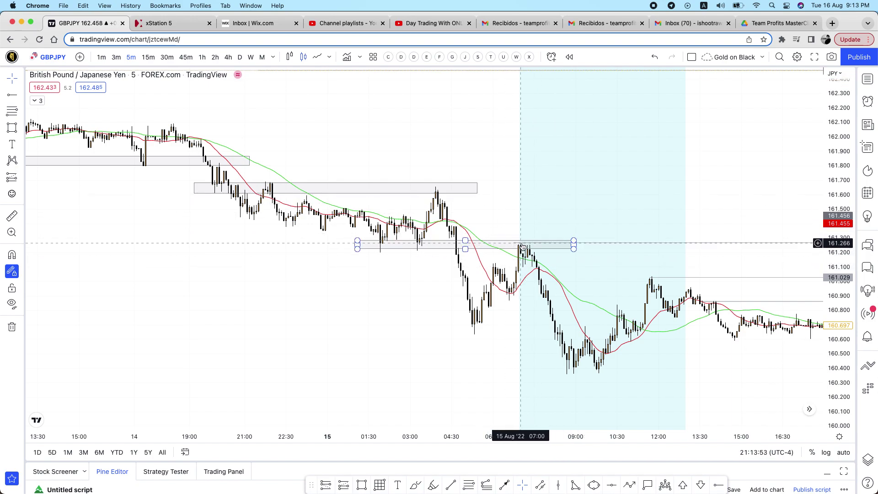
click(38, 101)
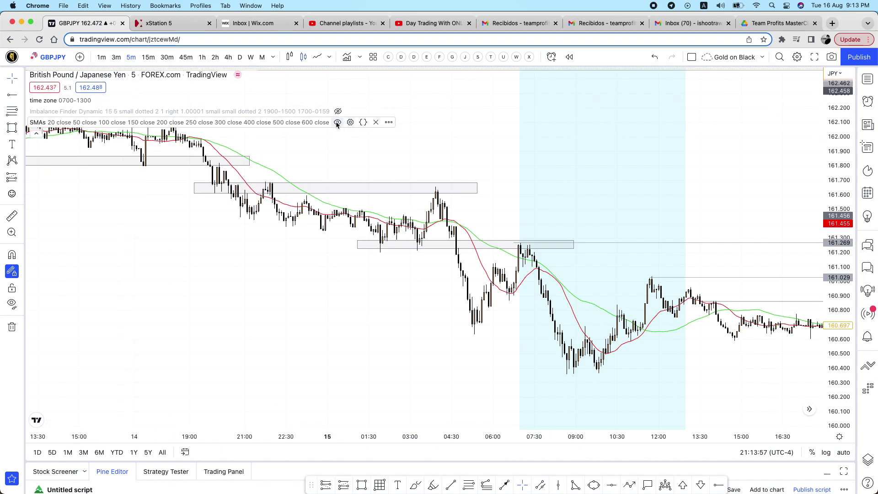
Step: Toggle the SMA lines' visibility and pan and zoom across earlier and later bars
click(337, 124)
drag(435, 133, 570, 194)
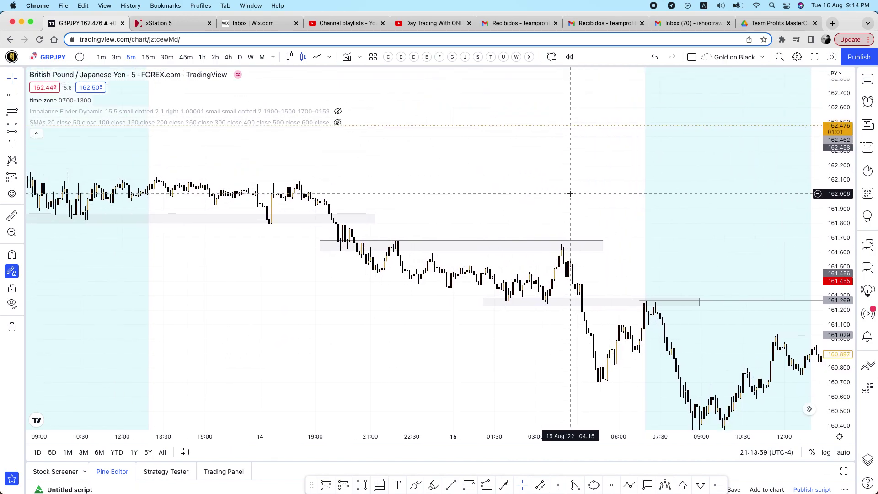
scroll(570, 193, down, 2)
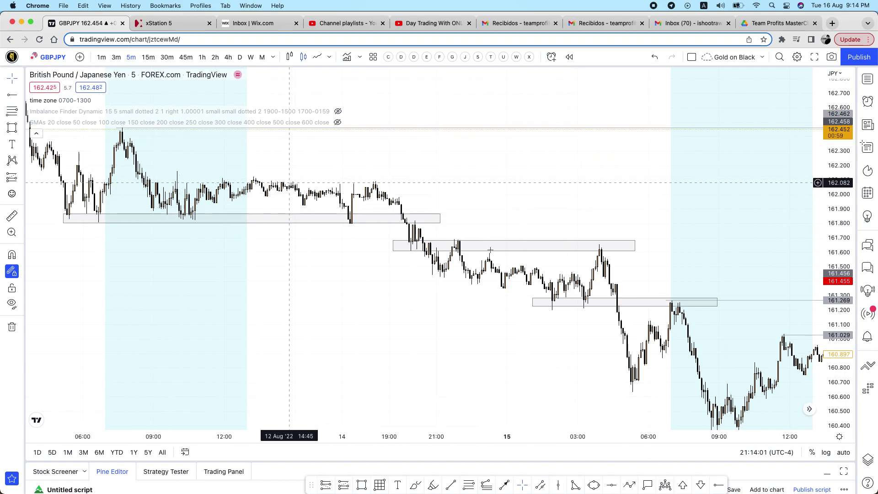
drag(576, 198, 416, 161)
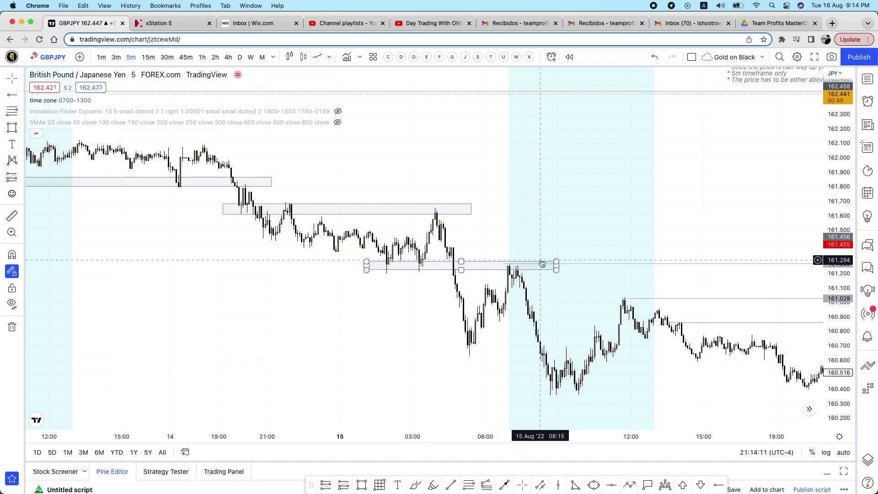
scroll(727, 221, up, 3)
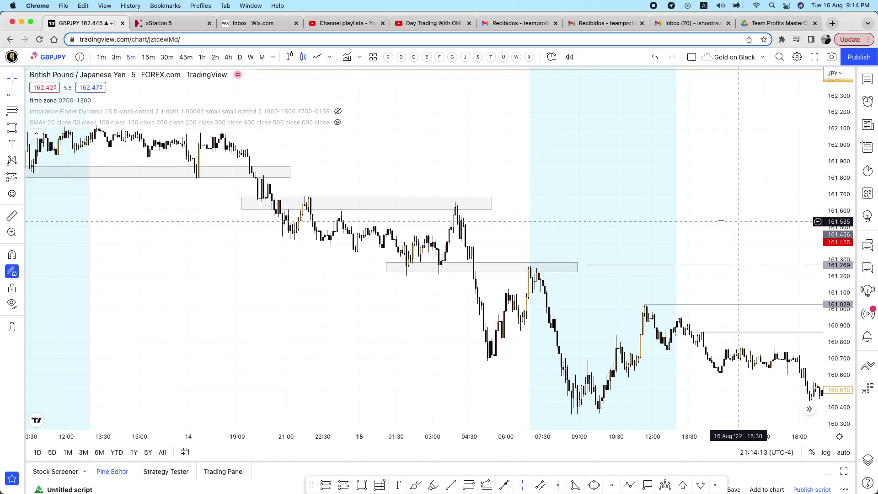
scroll(720, 220, up, 1)
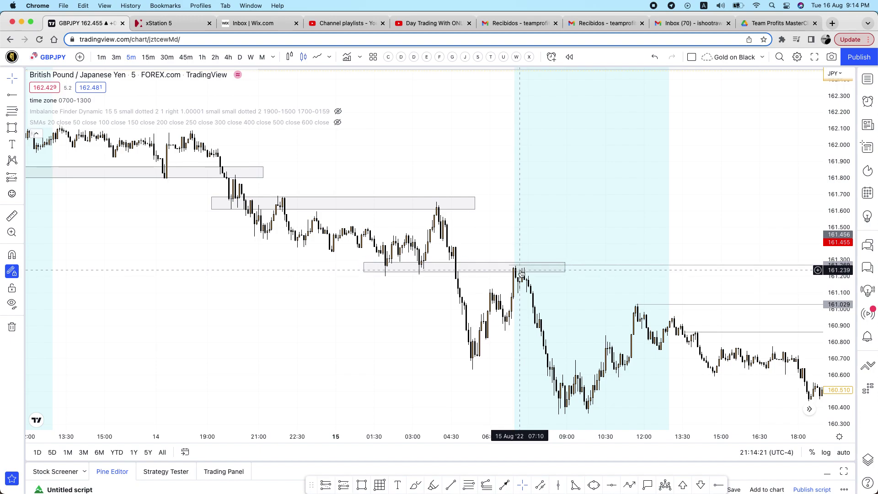
Step: Collapse the indicator legend to a count of 3 and adjust the view
mouse_move(129, 127)
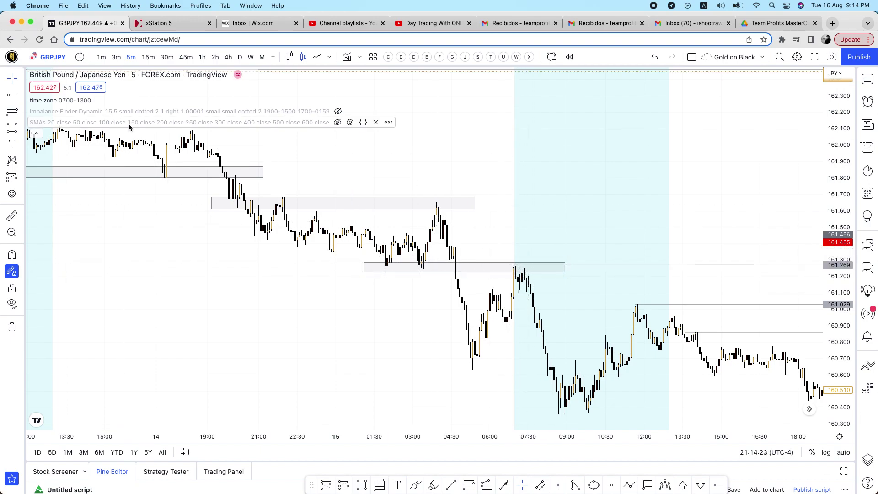
click(36, 133)
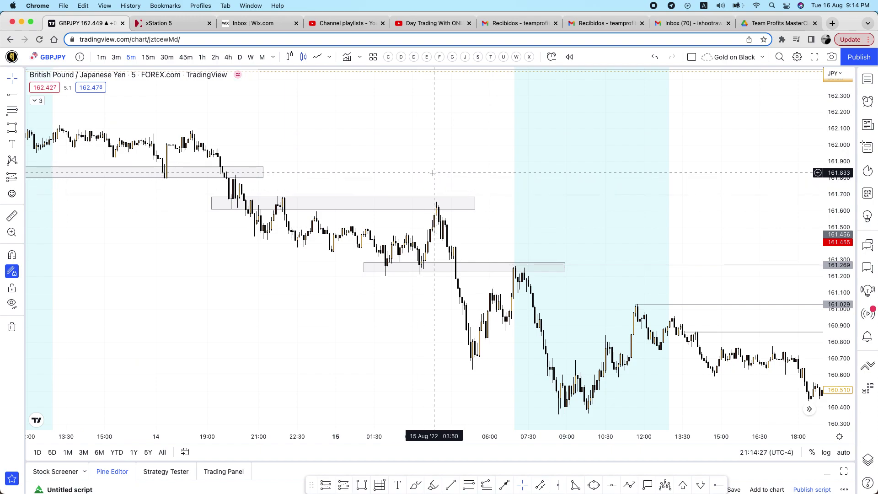
scroll(700, 224, left, 2)
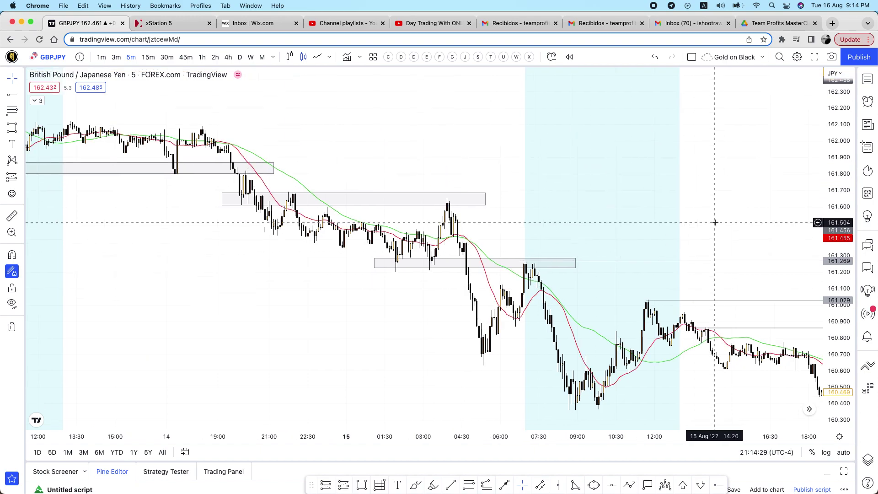
scroll(715, 222, up, 1)
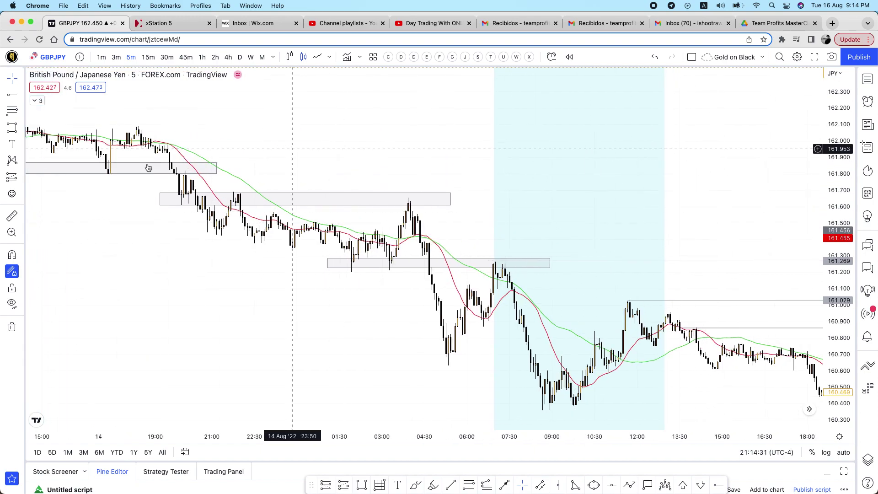
Step: Place a Short Position tool after the 15 Aug 07:40 retest
click(21, 177)
click(52, 196)
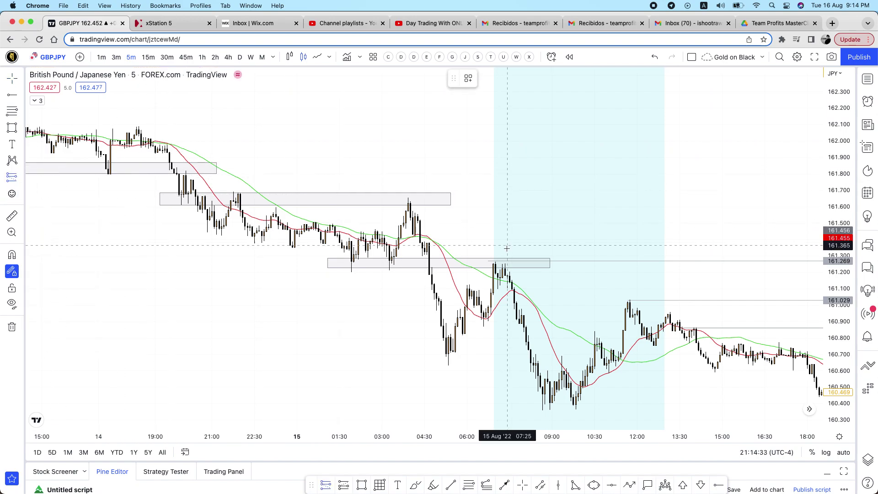
click(514, 302)
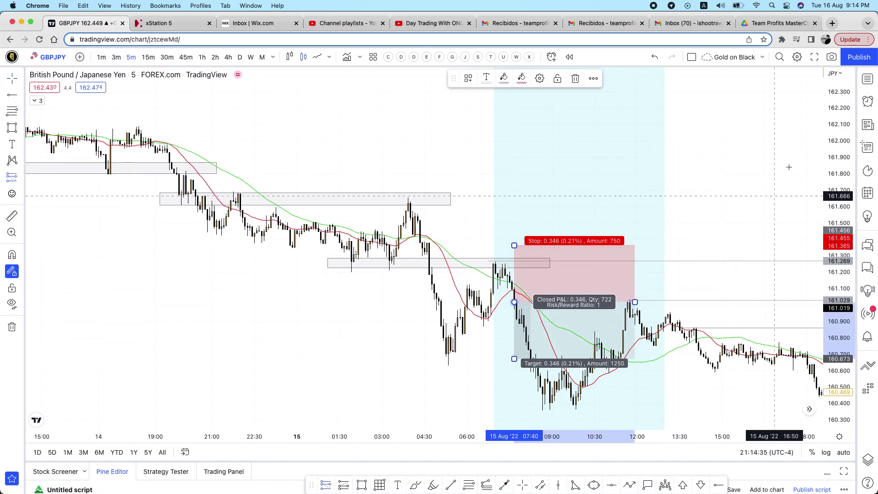
click(511, 305)
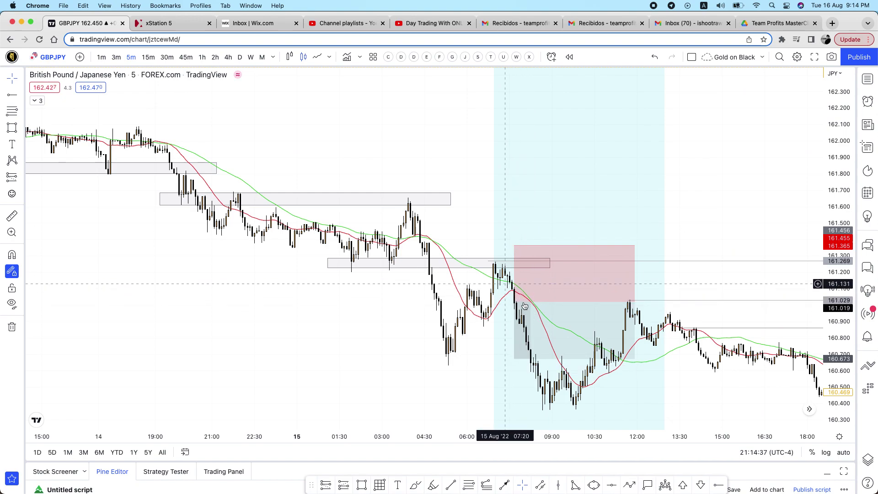
click(514, 295)
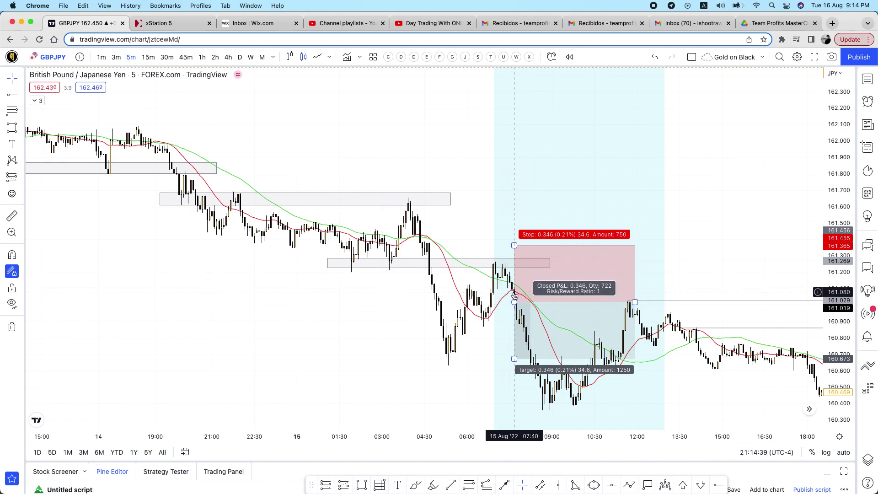
click(543, 208)
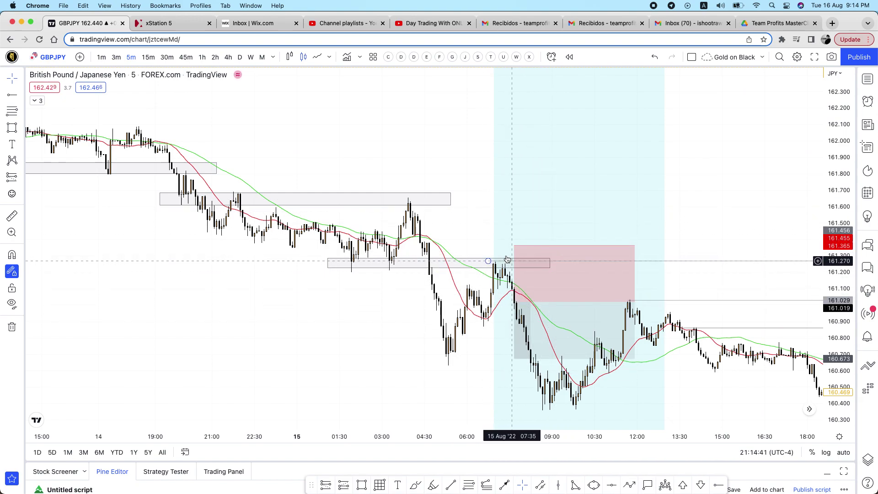
click(523, 260)
Step: Move the short position's stop to just above entry near 161.175
drag(514, 245, 523, 275)
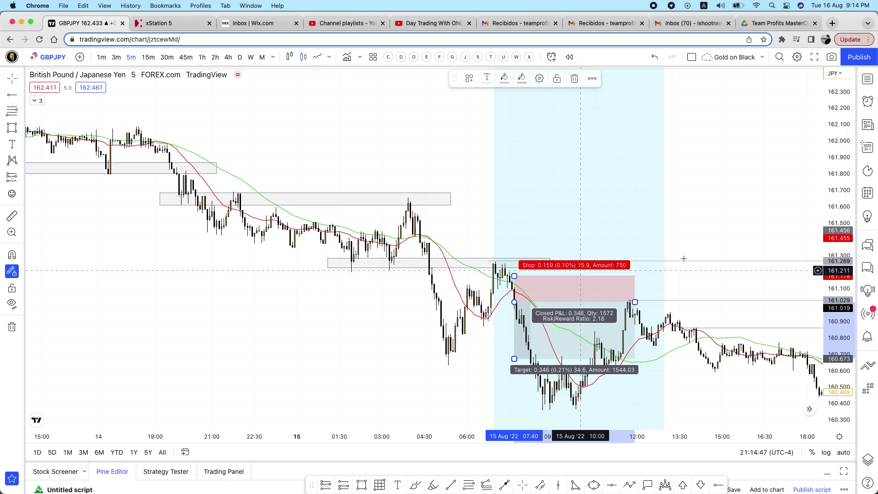
click(537, 260)
click(522, 287)
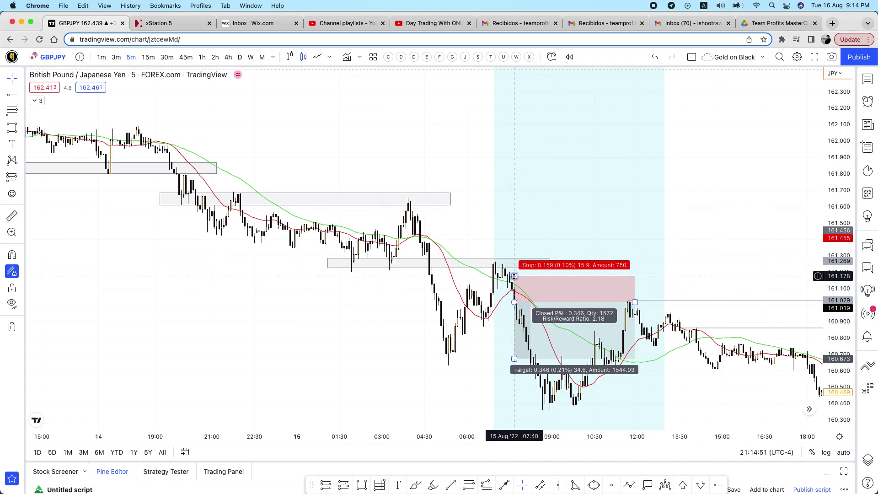
drag(513, 276, 513, 258)
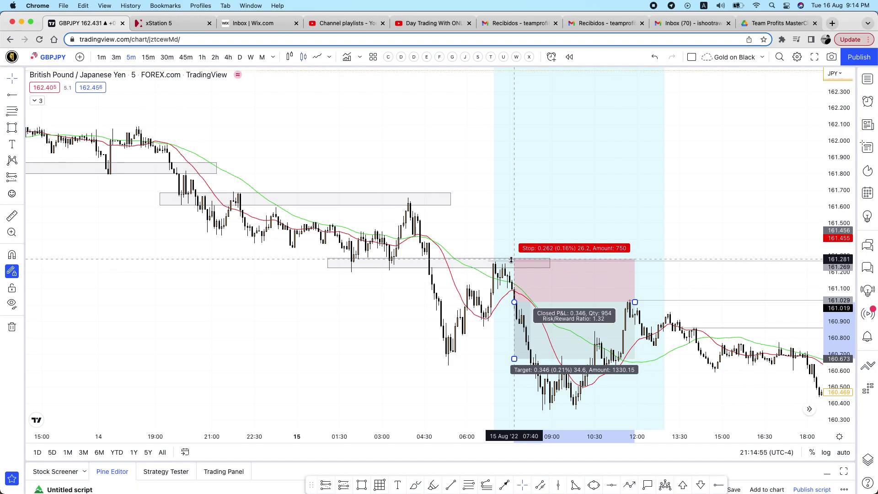
drag(512, 260, 512, 261)
click(494, 267)
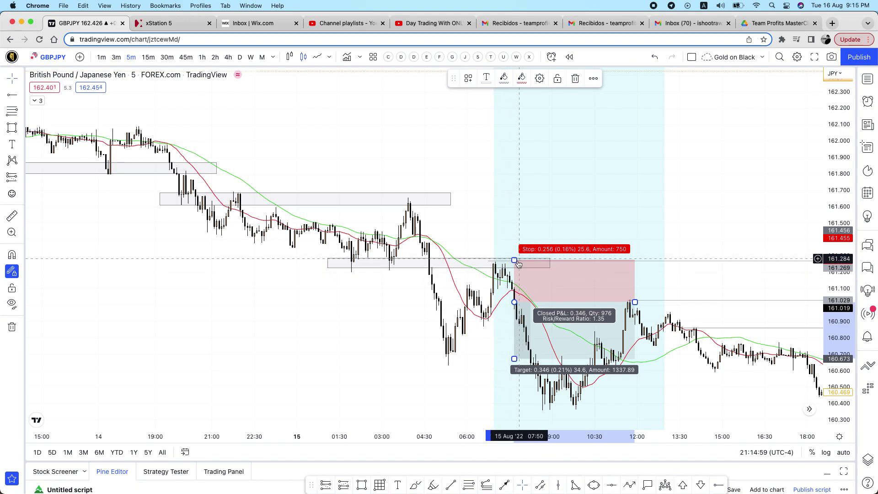
drag(514, 263, 514, 277)
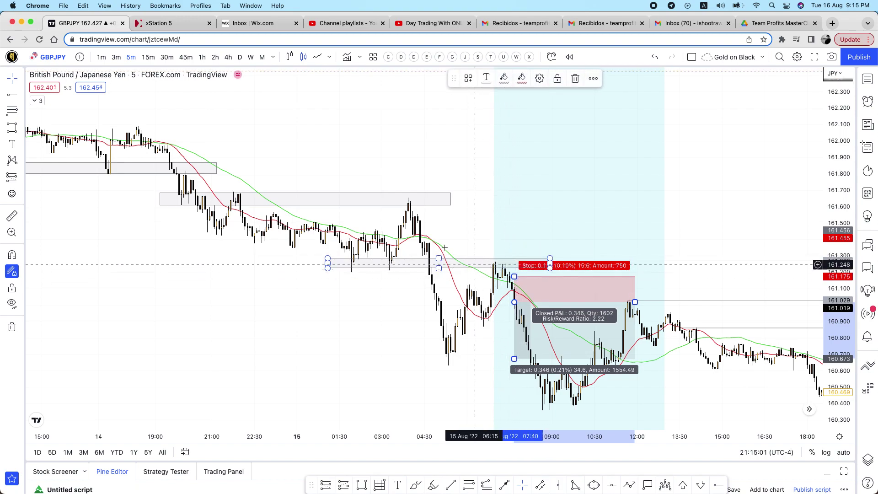
drag(514, 277, 517, 277)
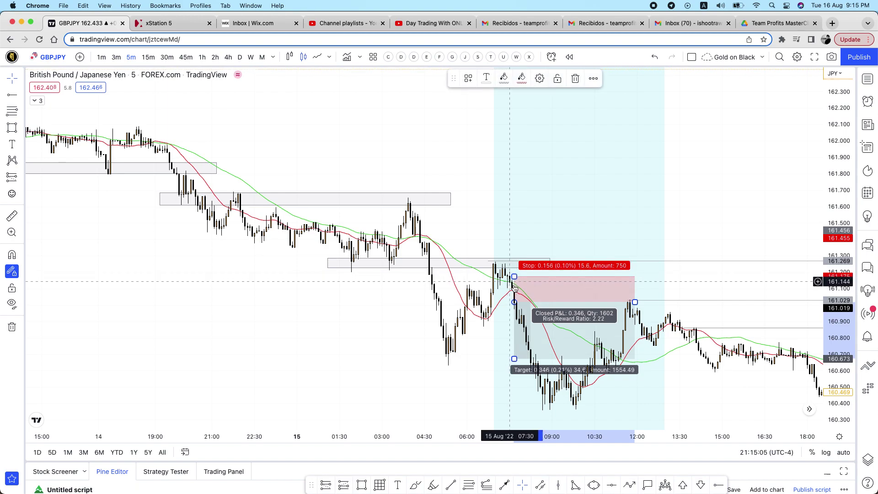
click(627, 255)
Step: Lower the profit target and shorten the box until Risk/Reward reads 3
drag(514, 358, 514, 380)
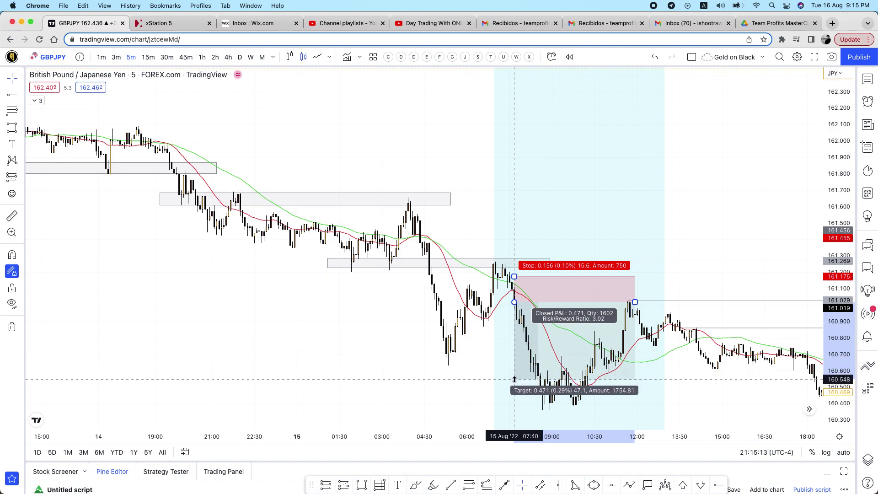
drag(635, 302, 584, 302)
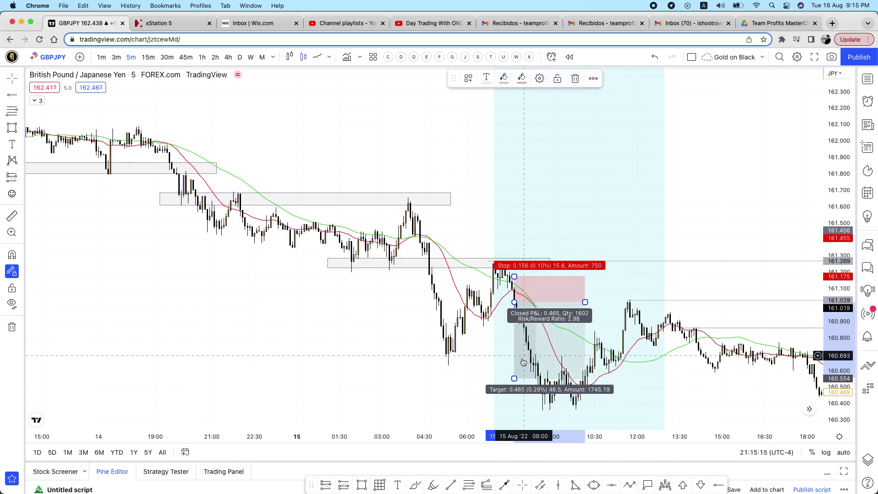
drag(515, 377, 514, 379)
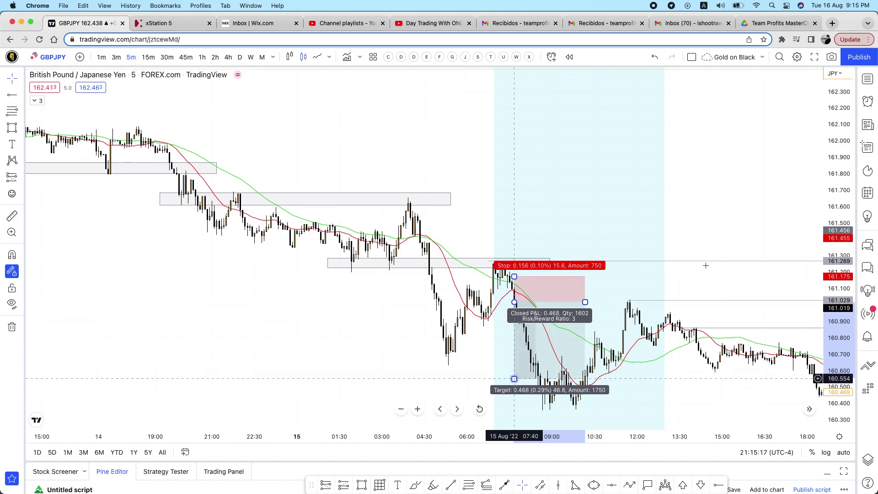
drag(353, 154, 330, 137)
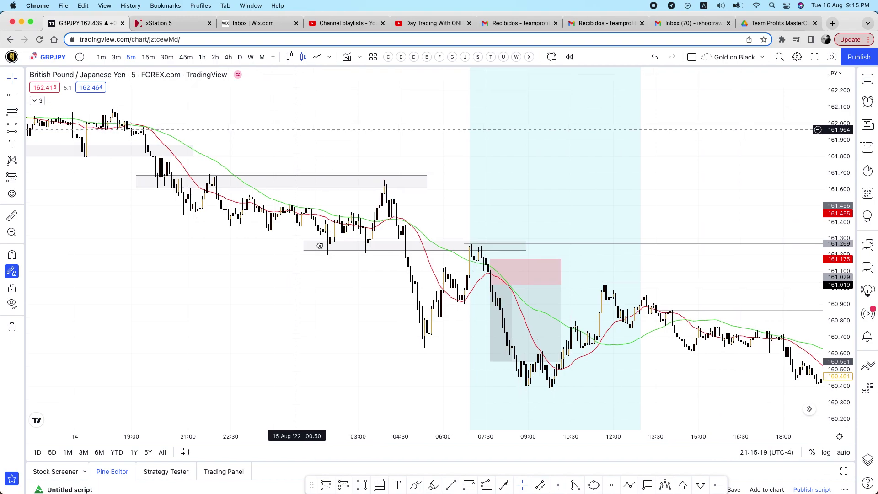
Step: Drag the SMA rules note over the earlier candles
drag(319, 245, 67, 394)
click(137, 202)
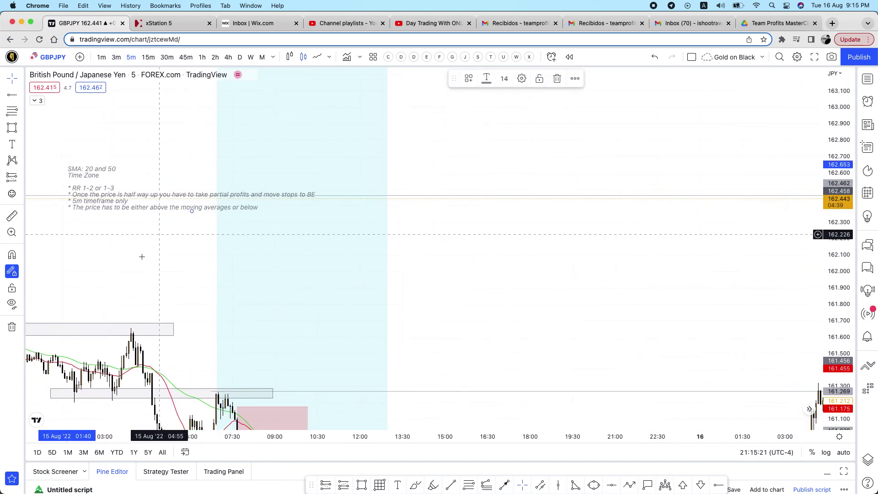
drag(142, 256, 481, 220)
drag(542, 196, 358, 204)
click(357, 205)
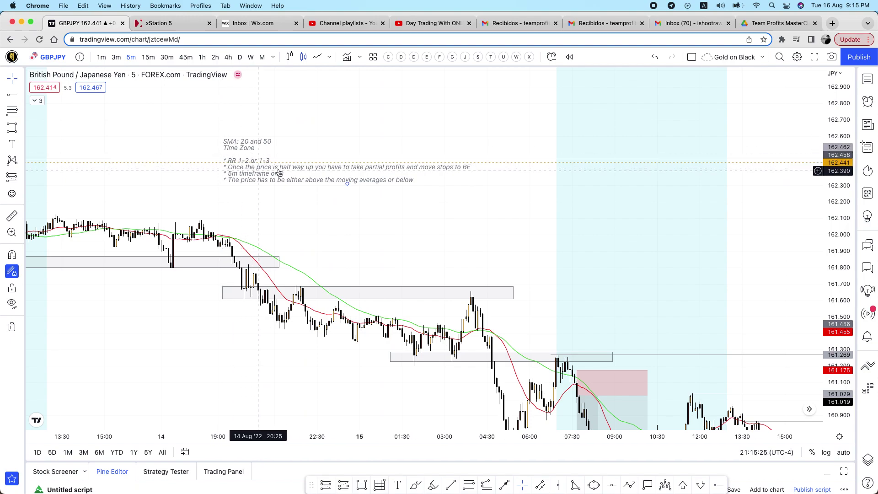
Step: Check the short position, then nudge the rules note right and down above the 14 Aug candles
click(462, 170)
mouse_move(497, 225)
mouse_down()
mouse_move(469, 207)
mouse_move(406, 114)
mouse_up()
click(492, 319)
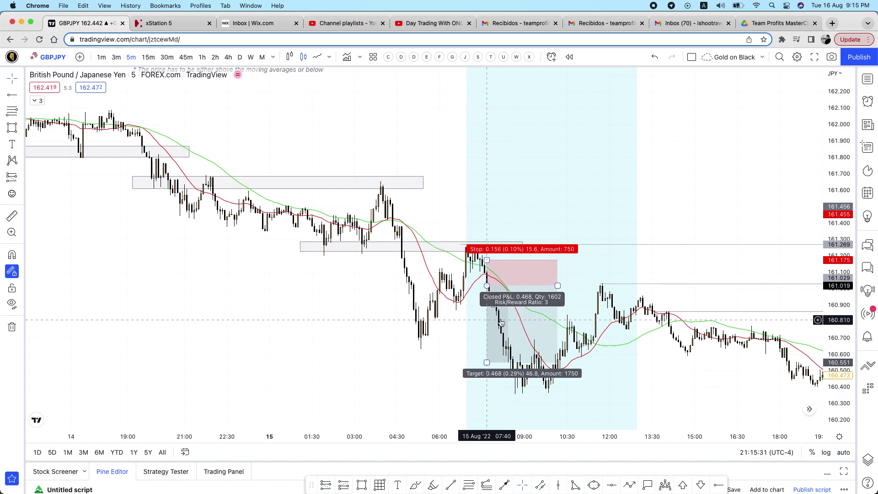
click(673, 194)
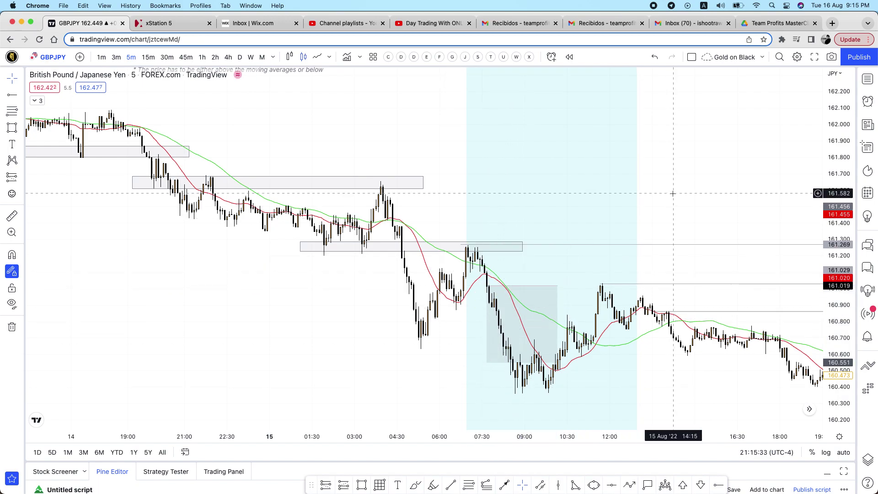
drag(668, 190, 605, 159)
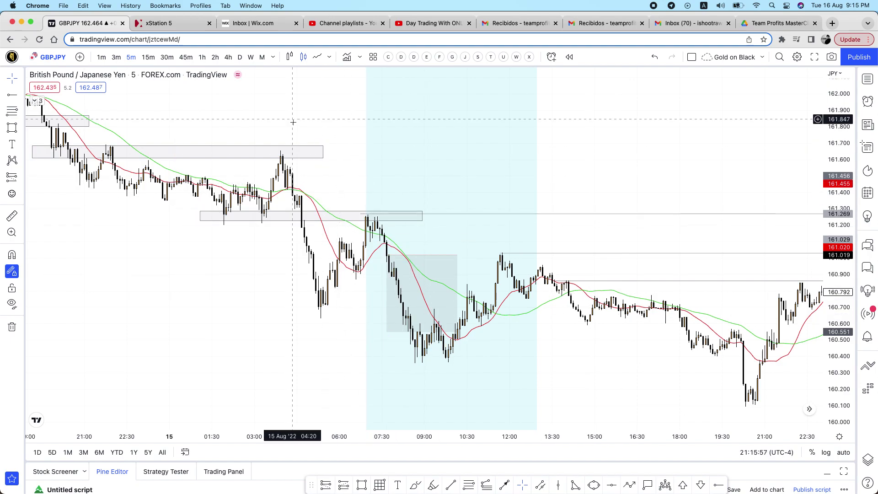
drag(293, 124, 452, 274)
click(293, 191)
drag(292, 191, 312, 212)
drag(280, 243, 344, 192)
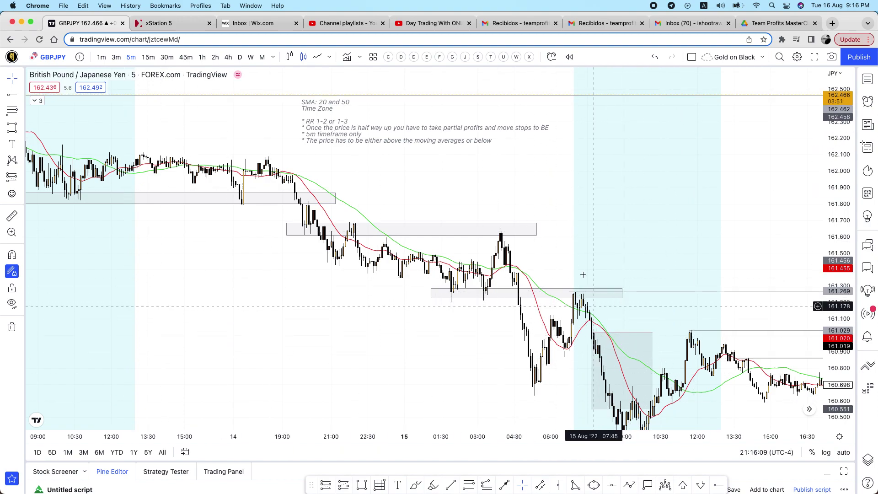
Step: Draw a trend line from the 05:20 low to the 07:35 high and clone it upward as a parallel line
scroll(572, 274, up, 4)
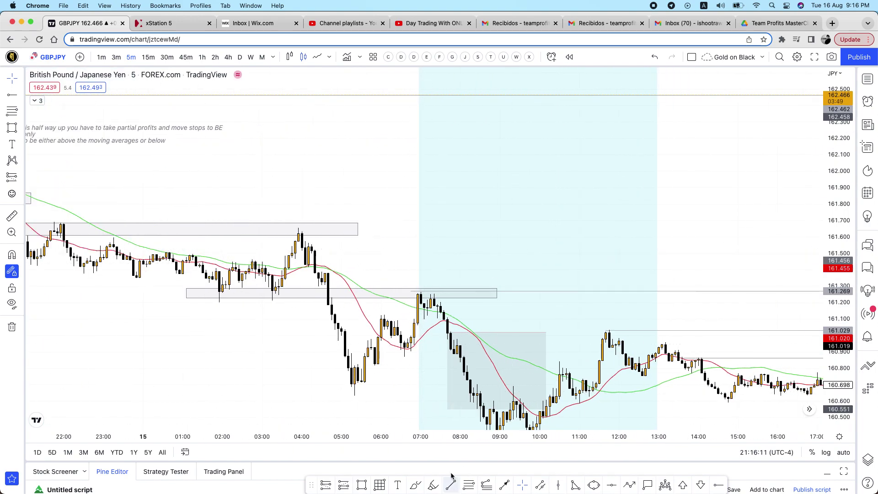
click(451, 485)
click(354, 389)
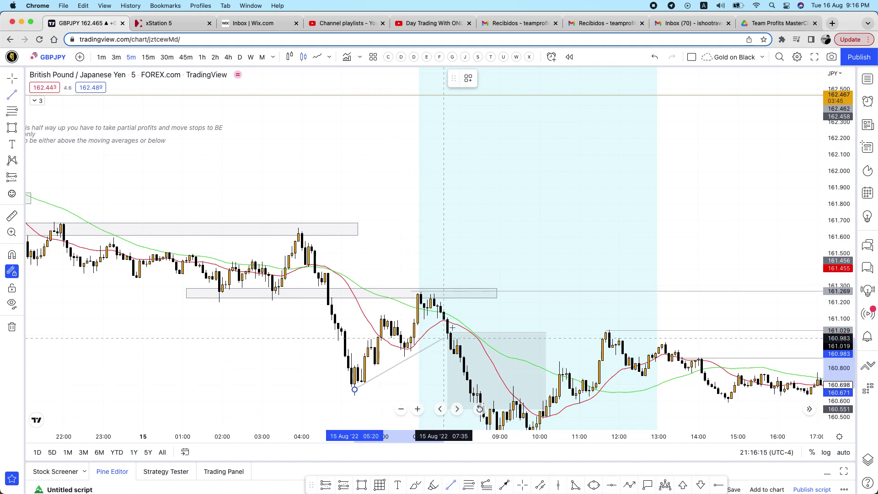
click(450, 311)
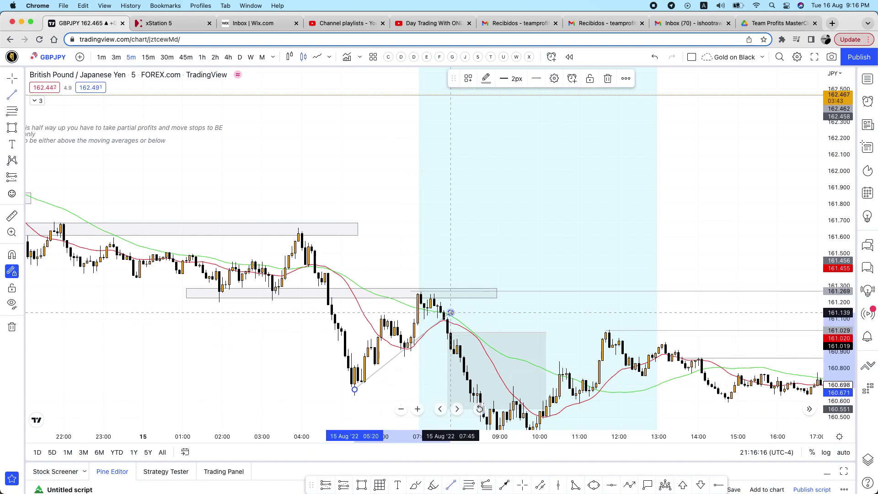
right_click(390, 361)
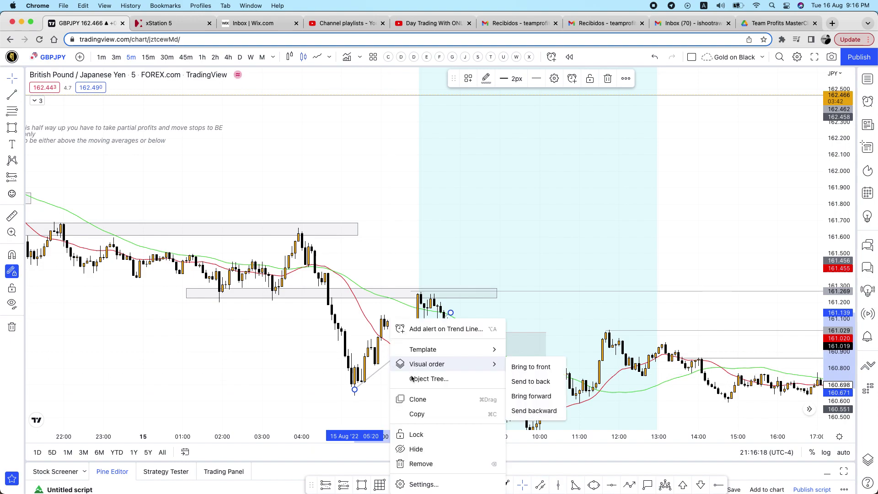
click(414, 400)
drag(394, 343, 384, 320)
click(377, 237)
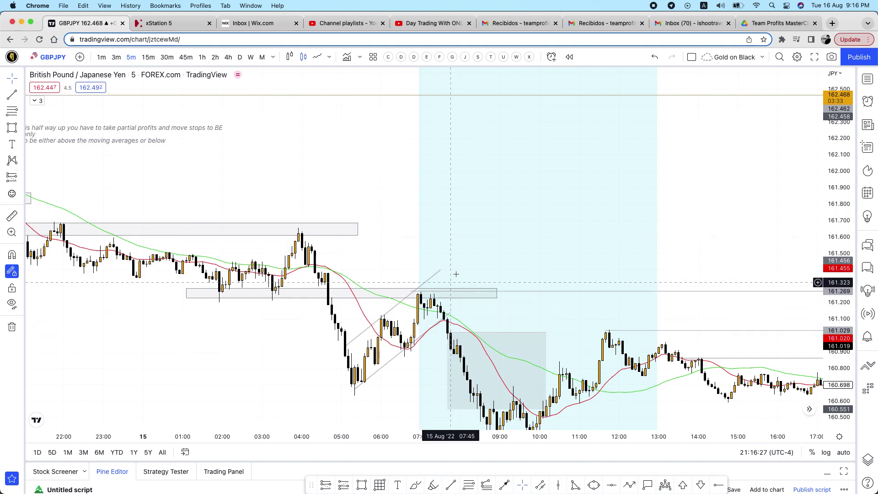
Step: Drag the rules note back to anchor around 11 Aug 19:05 above the 11–12 Aug candles
scroll(343, 188, left, 10)
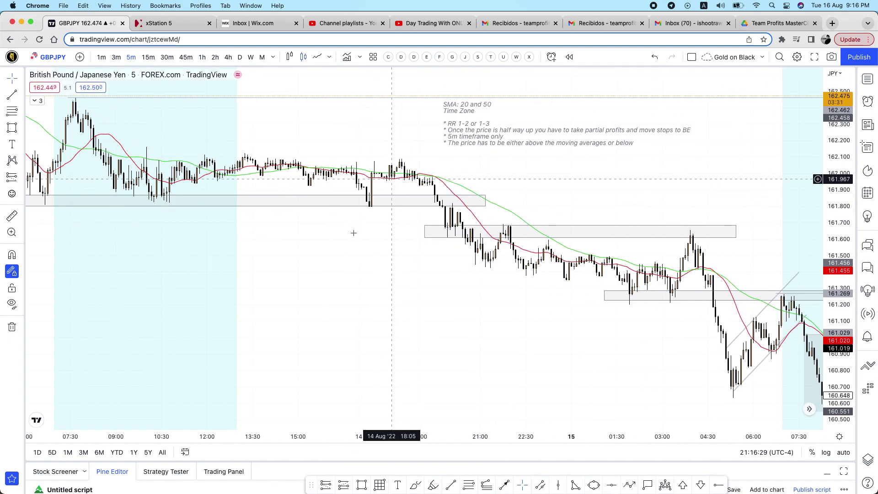
scroll(355, 231, left, 5)
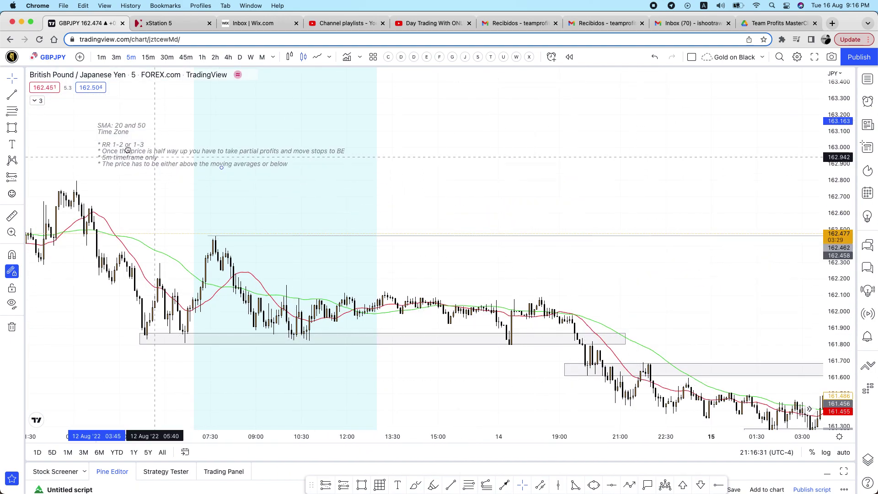
scroll(128, 150, left, 10)
drag(504, 200, 304, 163)
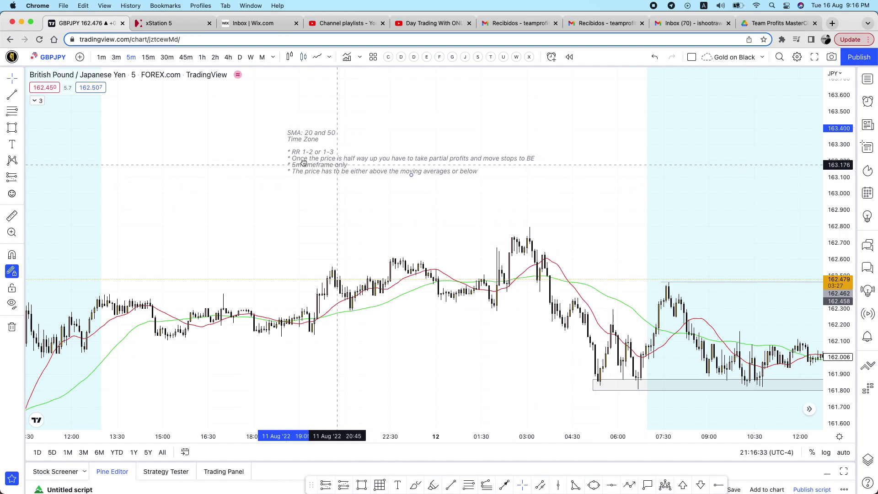
scroll(512, 197, down, 5)
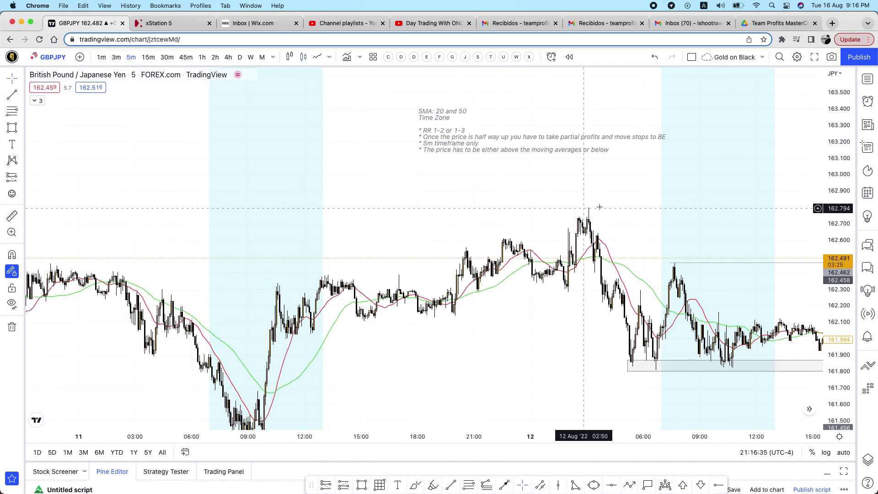
scroll(599, 207, right, 3)
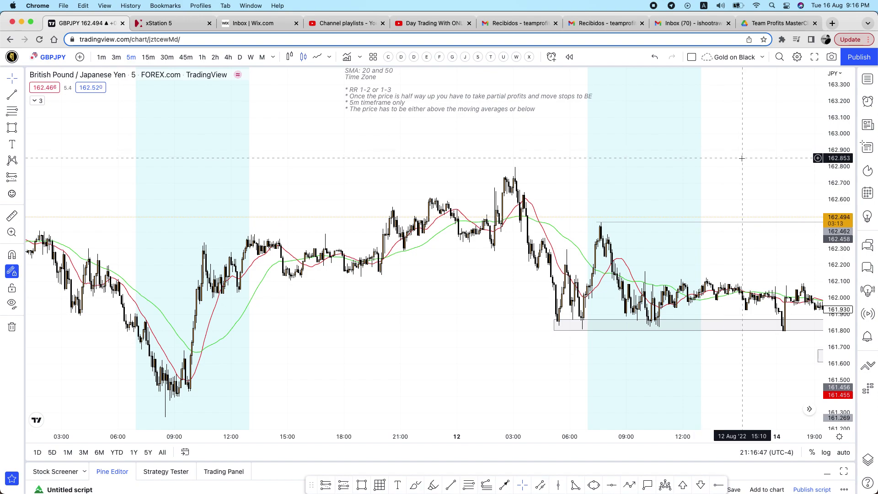
mouse_move(754, 165)
mouse_down()
mouse_move(700, 153)
mouse_move(773, 137)
mouse_up()
drag(529, 122, 538, 120)
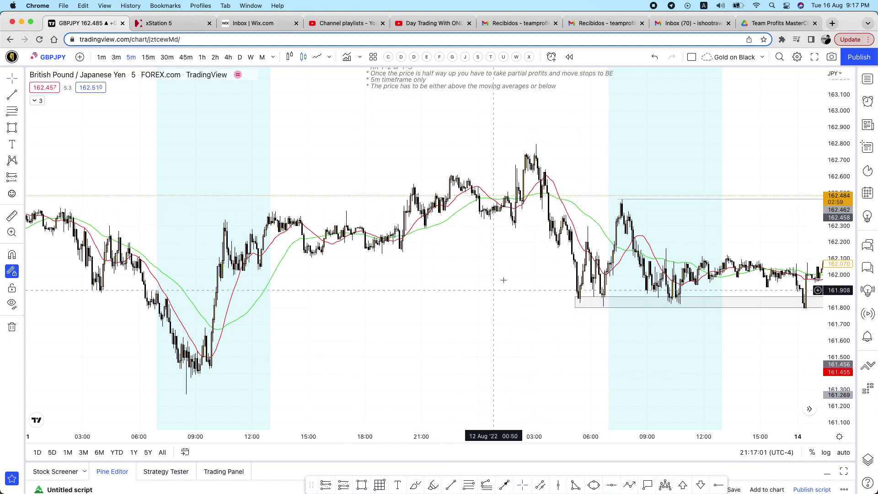
Step: End the upper trend line at the 12 Aug high and draw a parallel lower line from 11 Aug to 12 Aug 09:20
click(449, 484)
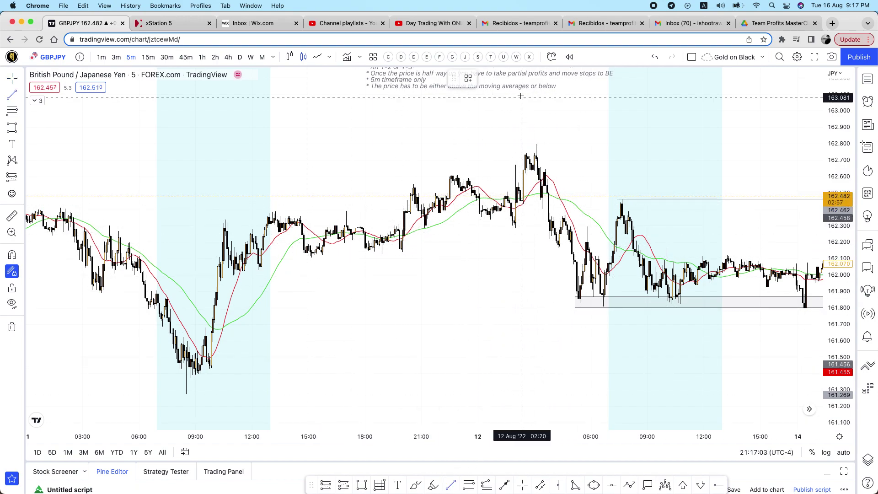
click(566, 144)
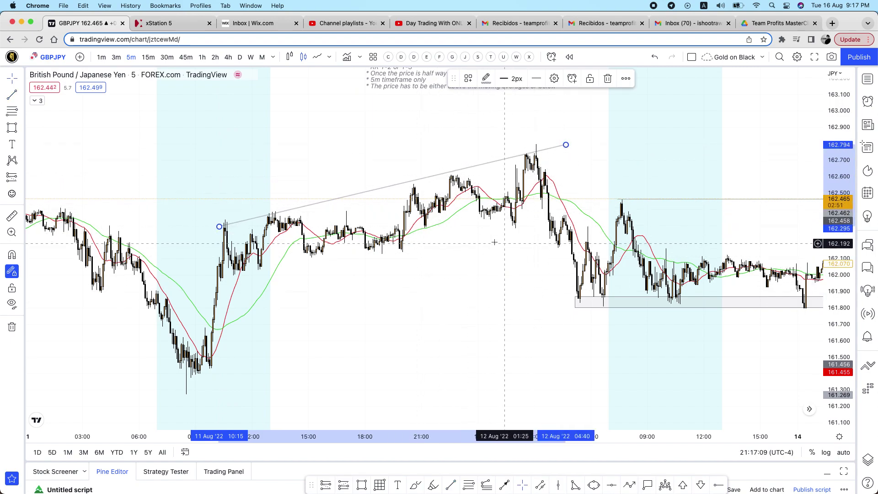
key(alt+t)
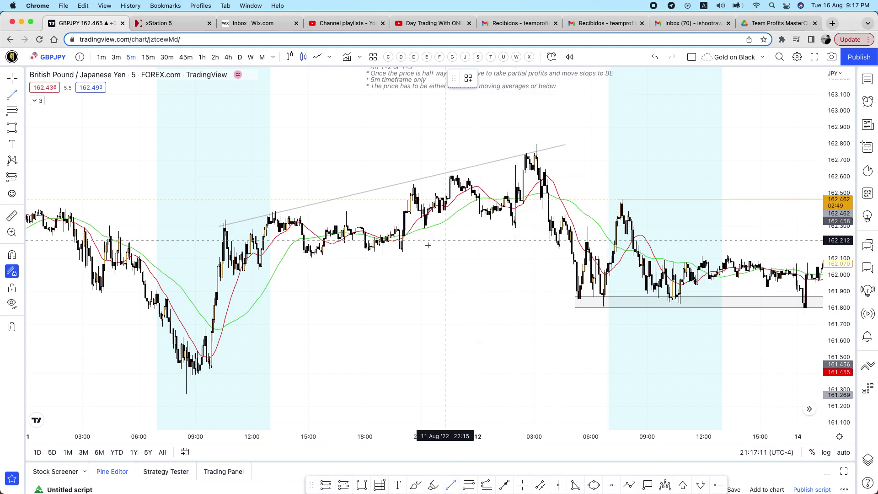
click(399, 250)
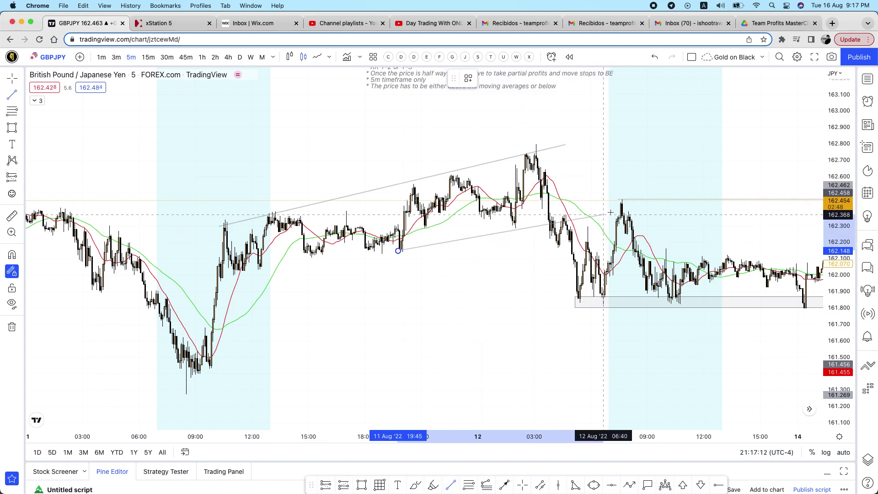
click(651, 192)
drag(398, 251, 225, 289)
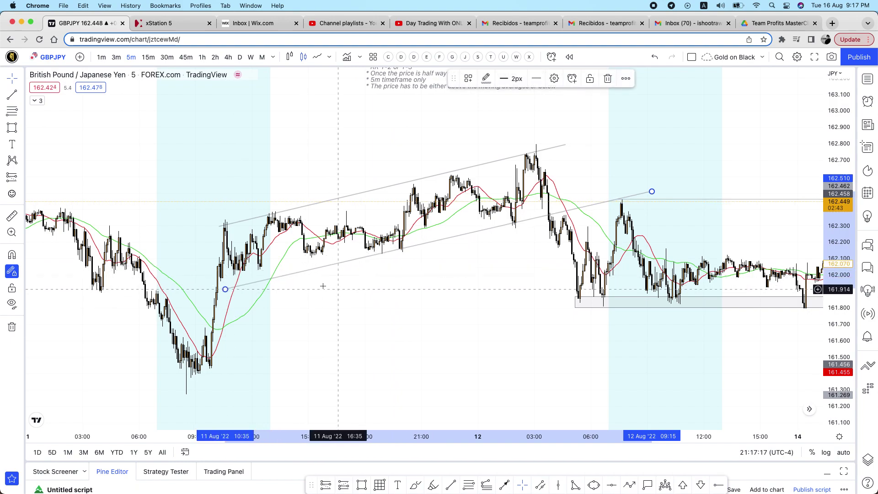
click(498, 272)
scroll(499, 256, down, 5)
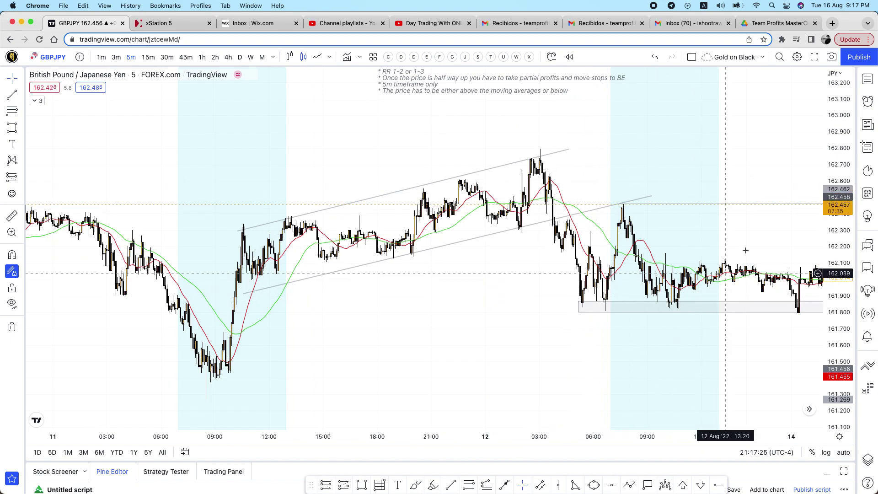
scroll(745, 251, right, 5)
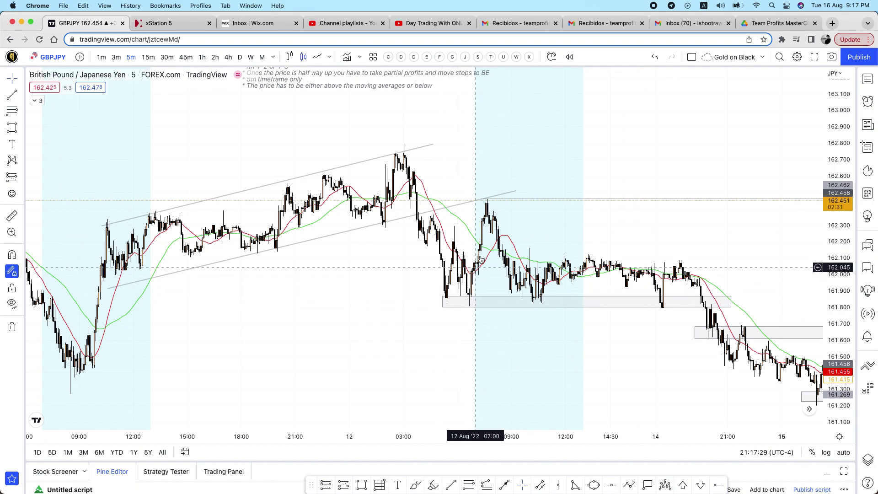
Step: Move the SMA 20/50 and Time Zone rules note down and left, then pan to later bars
drag(633, 133, 698, 142)
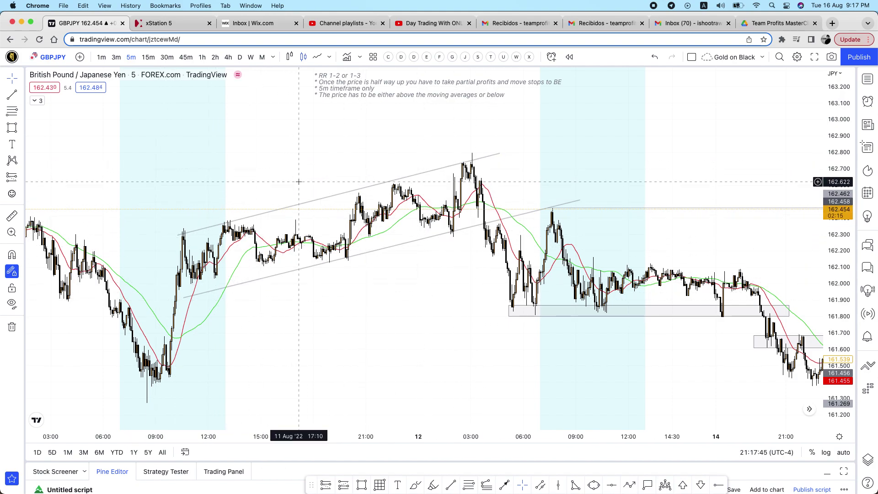
drag(371, 96, 327, 128)
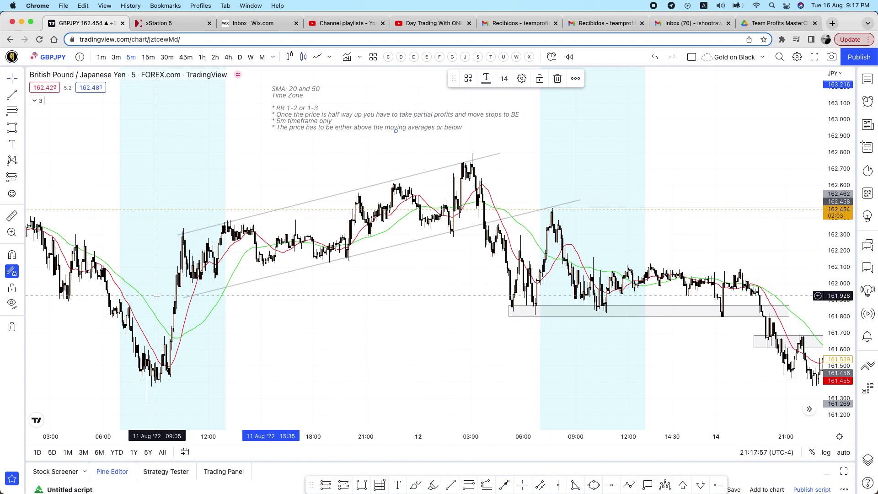
click(414, 270)
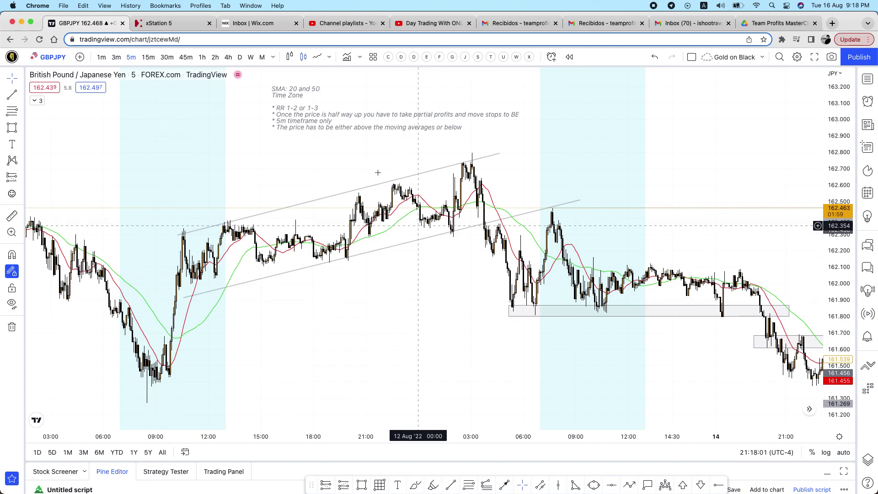
drag(426, 276, 390, 276)
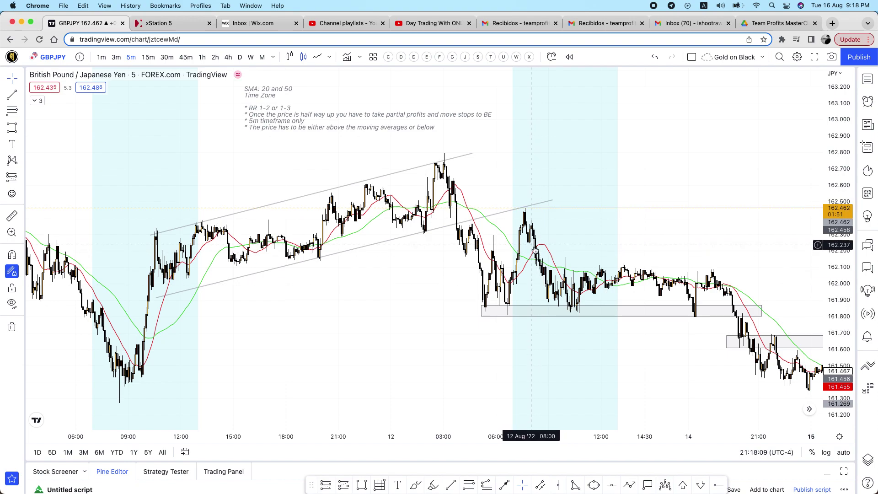
scroll(590, 229, right, 4)
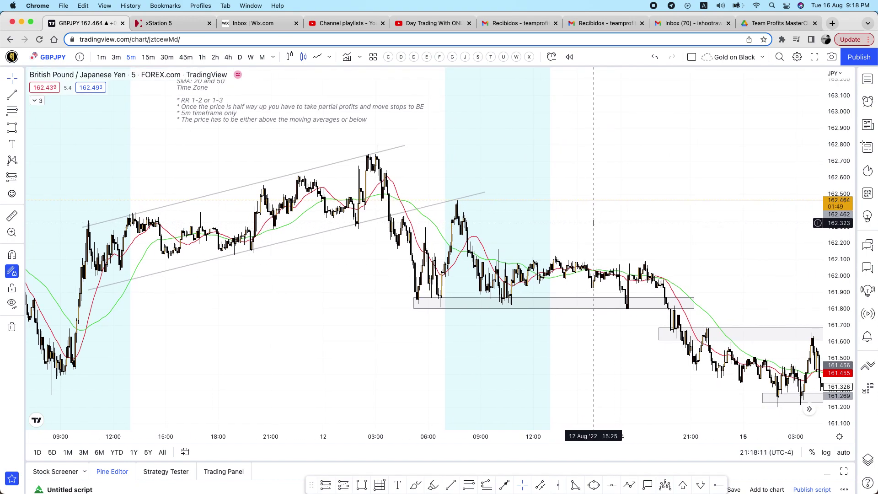
scroll(457, 252, left, 4)
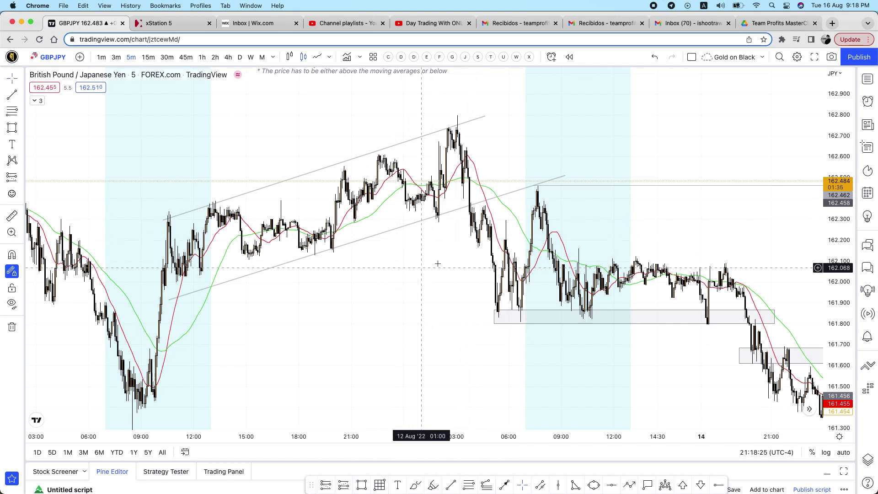
Step: Expand the indicator legend, toggle the SMA 20 and 50 lines, and pan toward 14–16 Aug
click(37, 100)
click(337, 122)
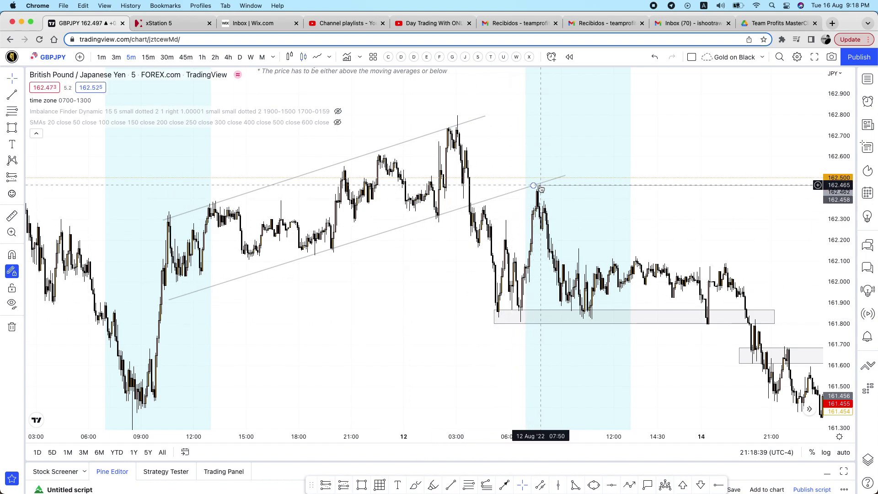
scroll(556, 186, right, 10)
drag(482, 181, 828, 325)
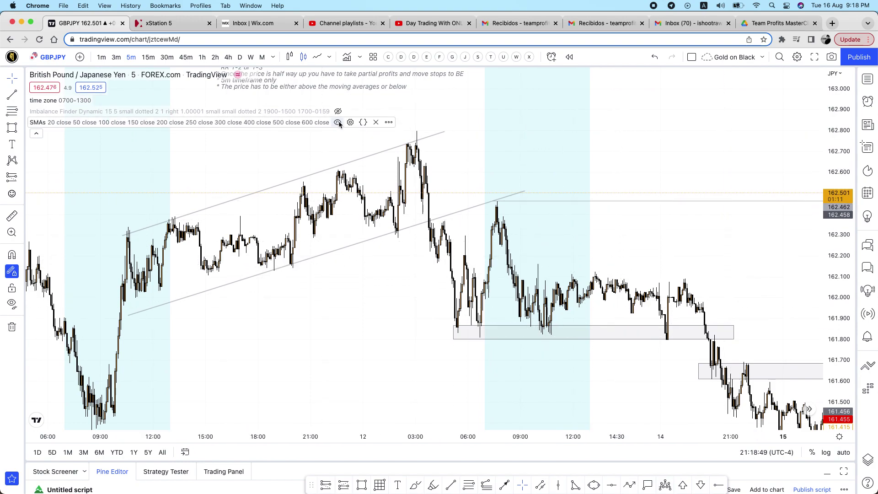
drag(646, 165, 714, 152)
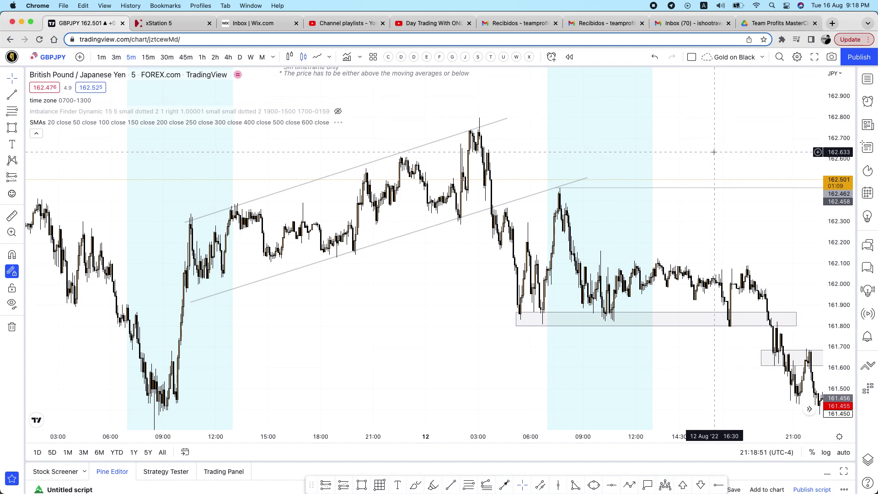
scroll(714, 151, up, 2)
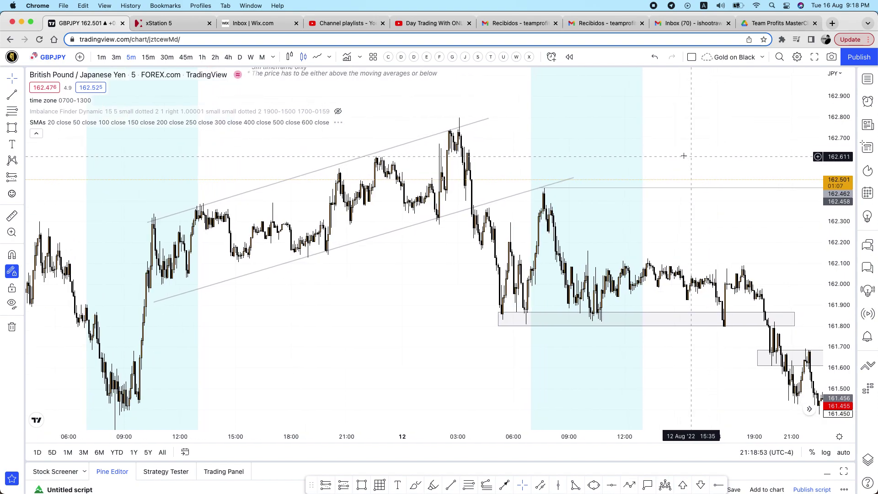
drag(693, 155, 710, 155)
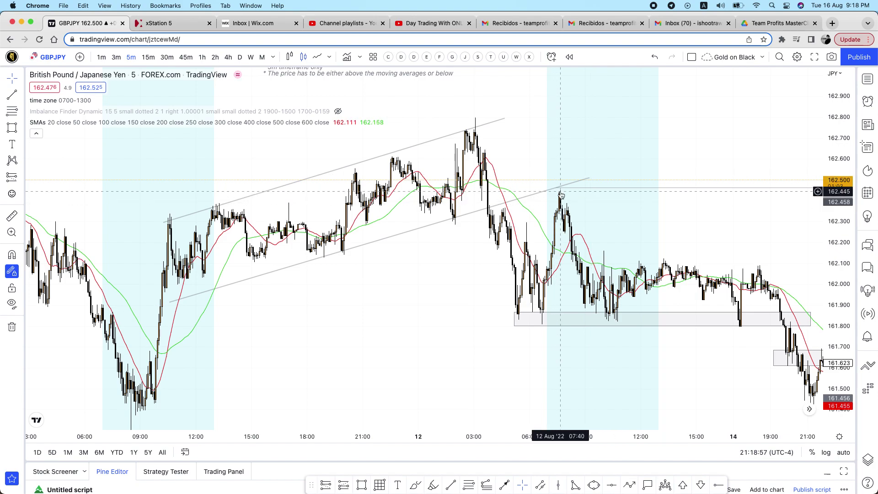
Step: Nudge the rules note up-left above the channel and collapse the indicator legend to 3
drag(561, 194, 550, 306)
drag(396, 223, 380, 213)
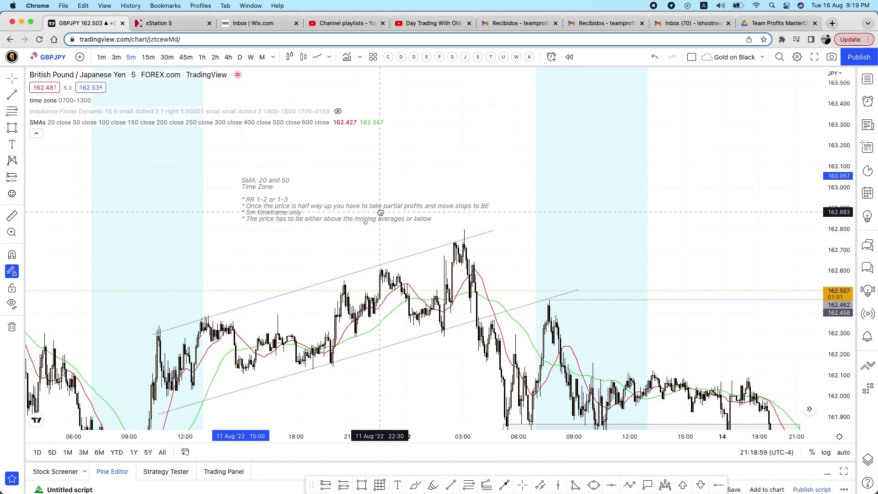
drag(554, 316, 549, 216)
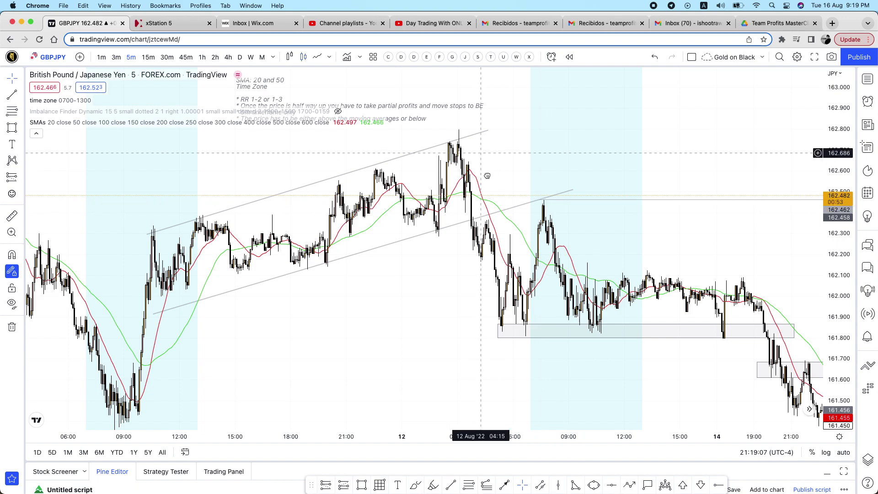
scroll(457, 192, up, 3)
click(40, 132)
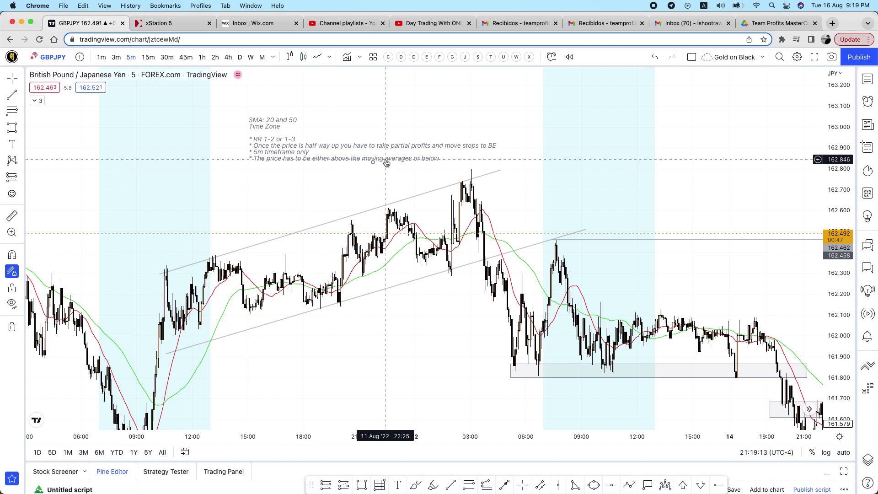
scroll(515, 186, down, 2)
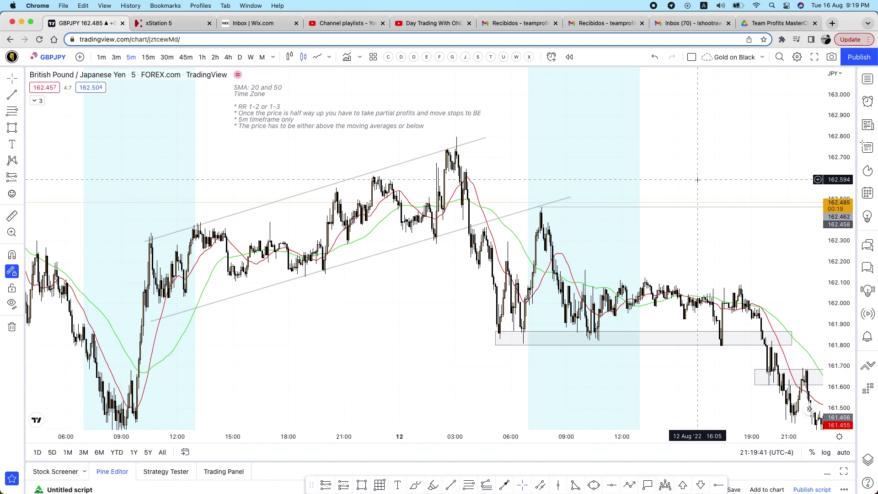
scroll(697, 179, up, 2)
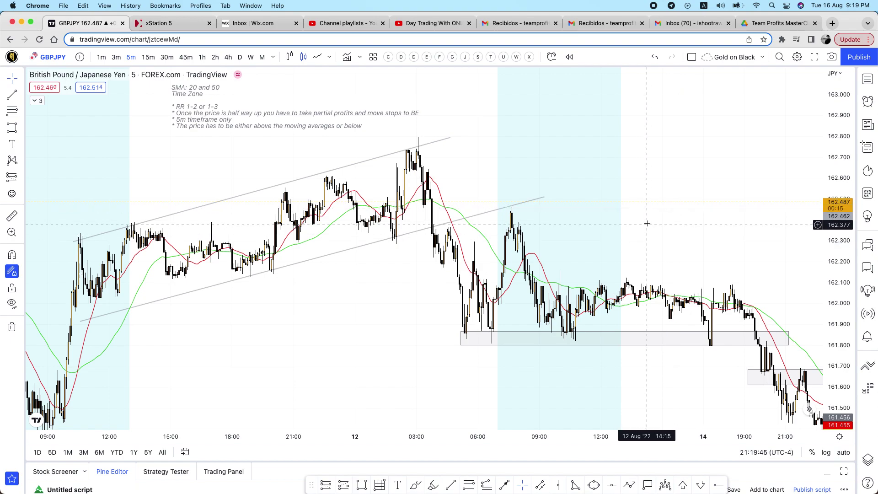
scroll(672, 224, up, 1)
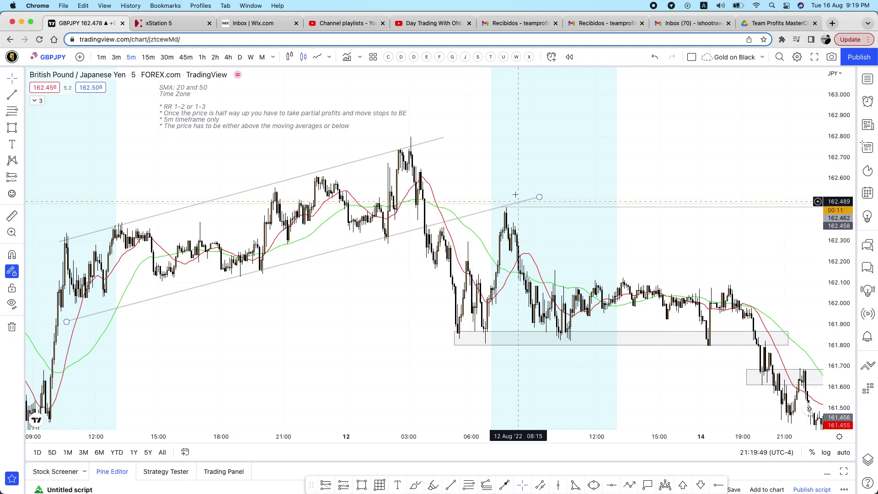
Step: Place a short position at the 12 Aug breakdown with entry 162.110 and stop near 162.27
click(21, 176)
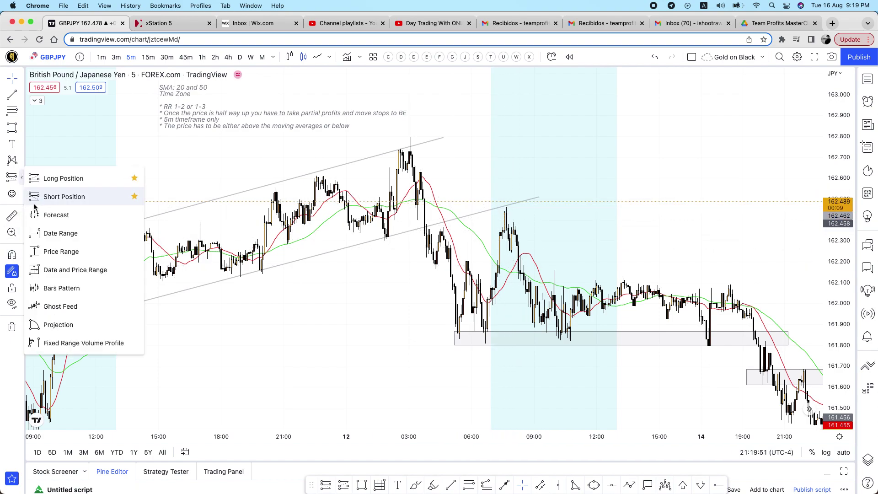
click(55, 197)
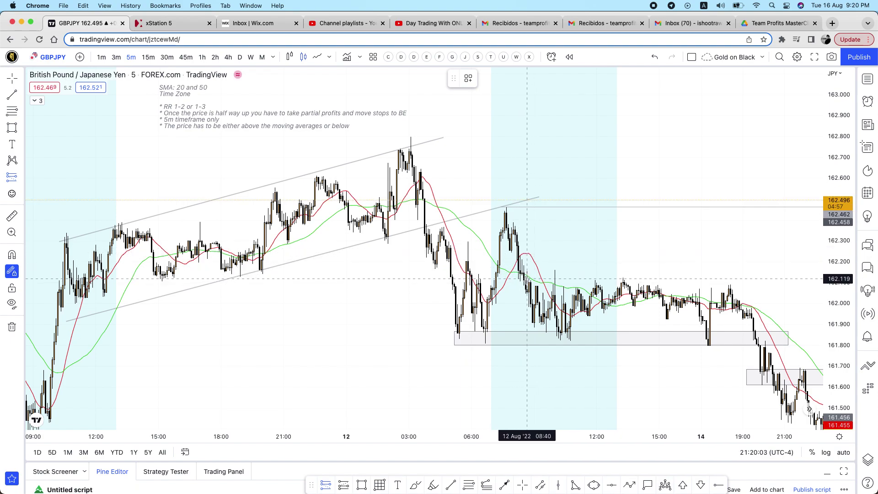
click(523, 284)
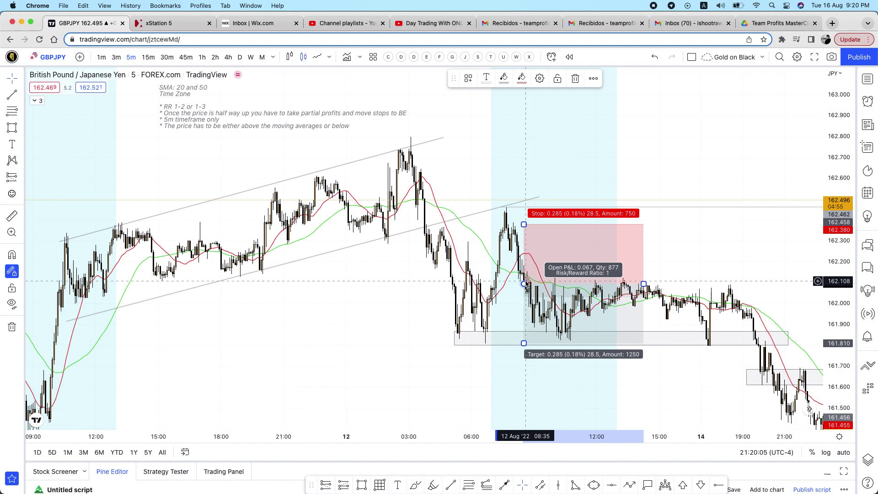
drag(524, 284, 524, 281)
drag(525, 224, 524, 249)
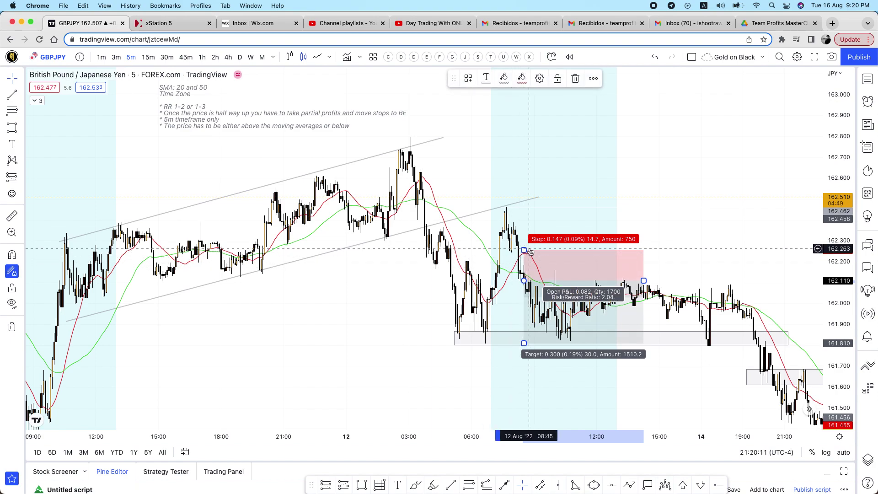
Step: Lower the target to about 161.66, stretch the box to 14 Aug, and move the stop to entry
drag(524, 343, 529, 342)
drag(644, 281, 711, 287)
drag(524, 340, 522, 374)
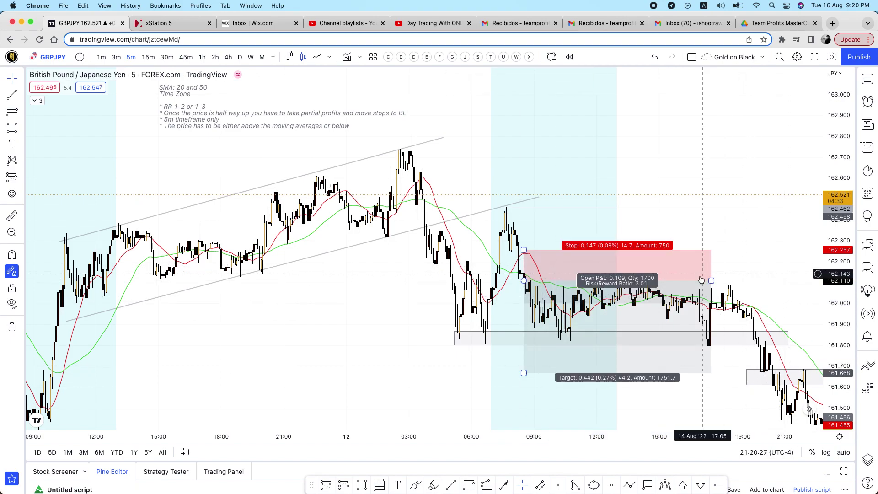
drag(710, 281, 769, 281)
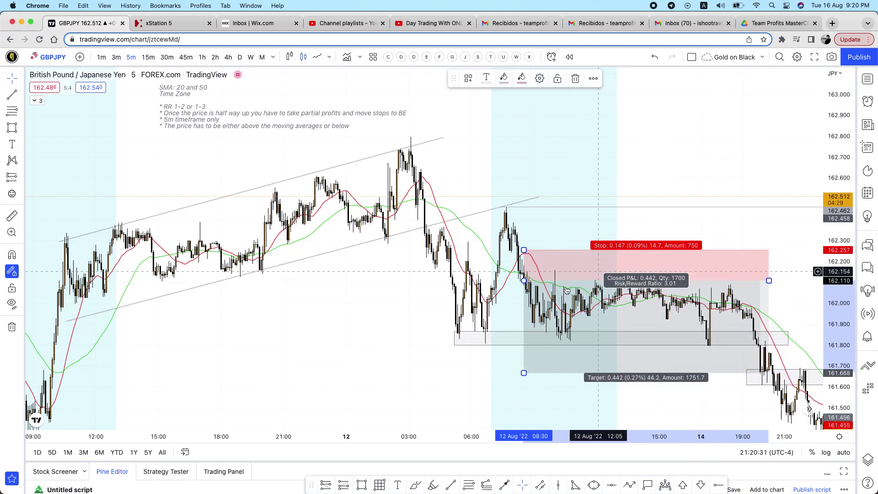
click(692, 152)
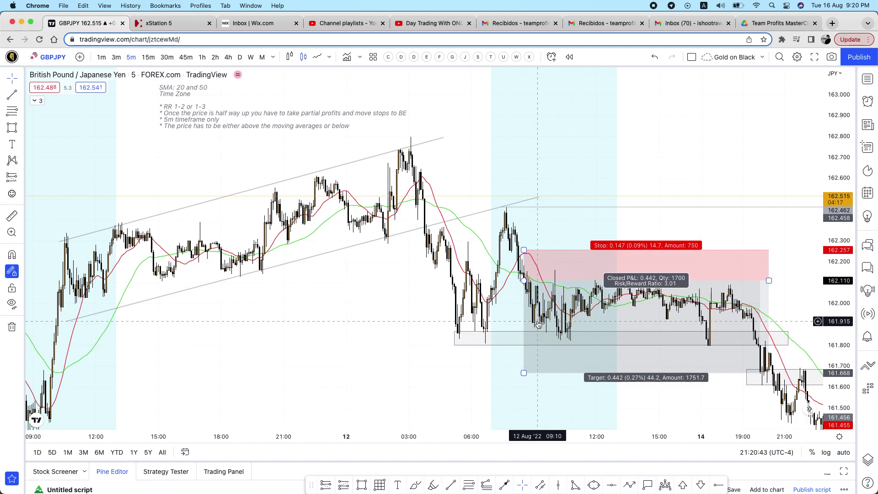
drag(525, 249, 527, 281)
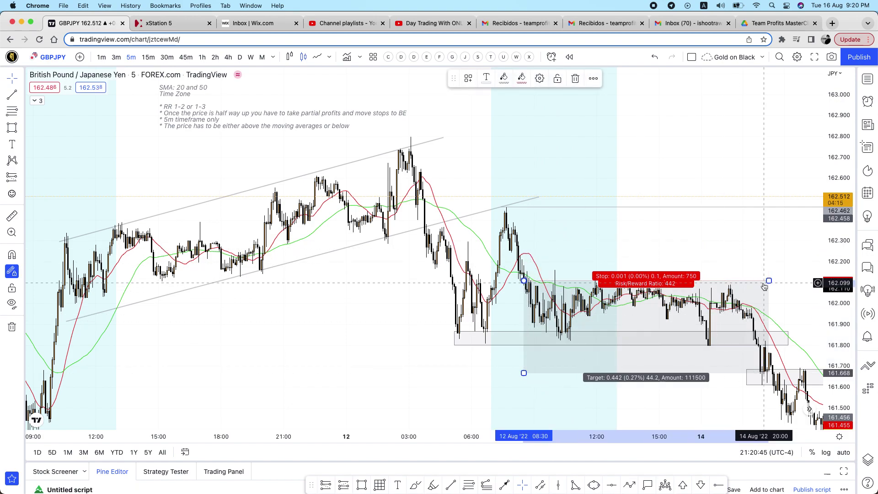
click(700, 232)
Step: Scroll the GBPJPY chart back toward the 10–11 Aug bars
scroll(700, 231, left, 3)
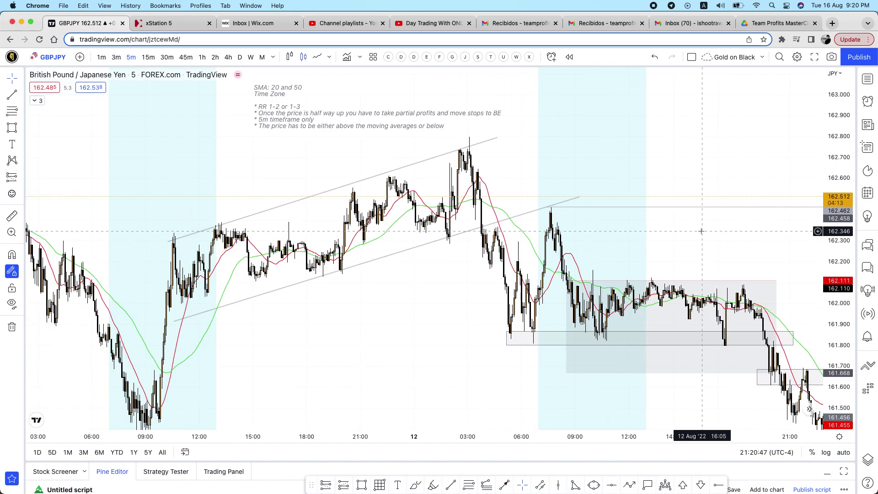
scroll(333, 288, right, 3)
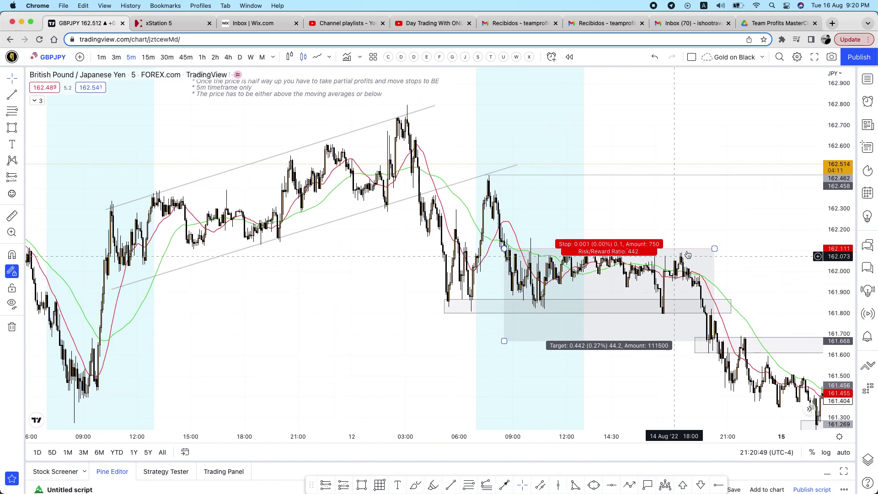
scroll(769, 228, right, 3)
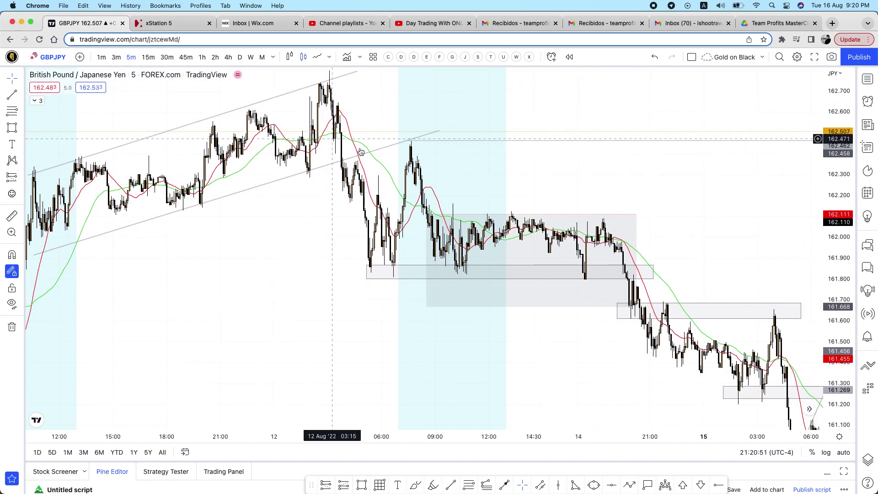
scroll(584, 218, left, 2)
scroll(586, 339, right, 3)
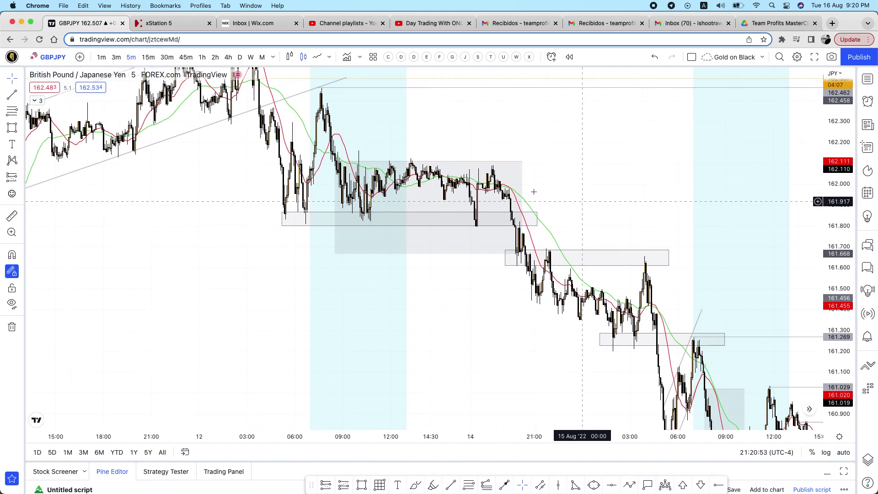
scroll(589, 256, left, 2)
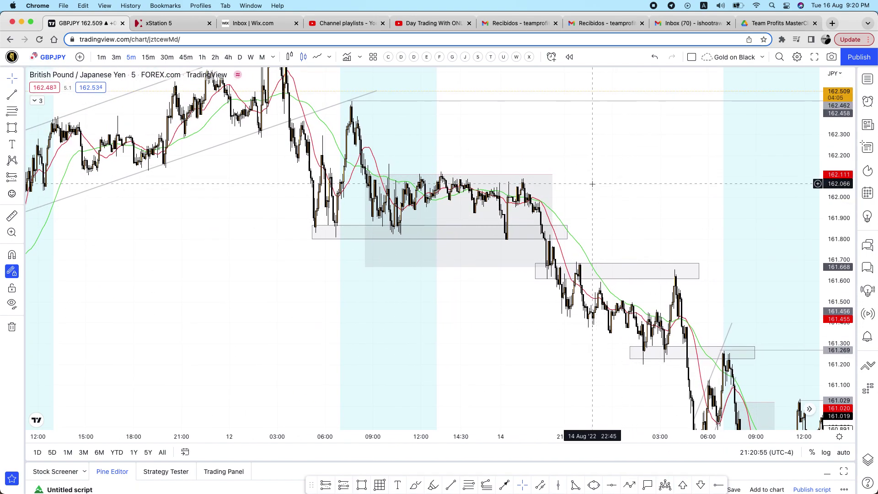
scroll(583, 176, left, 3)
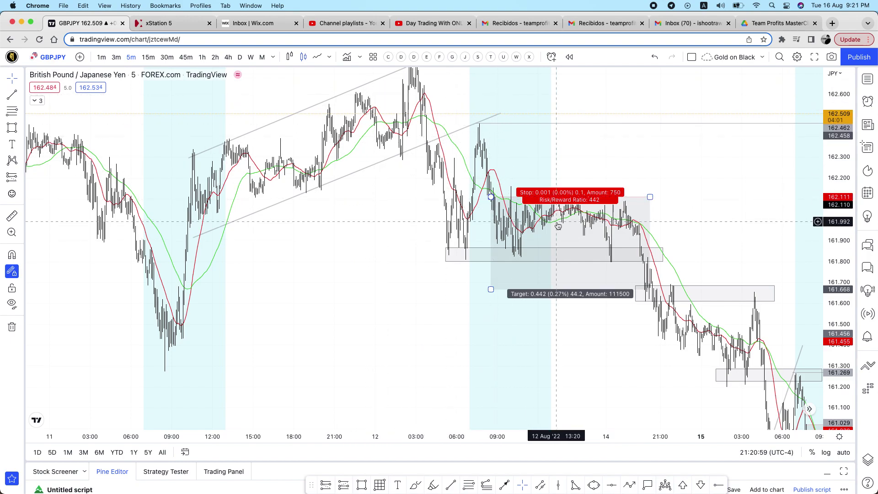
scroll(341, 246, left, 3)
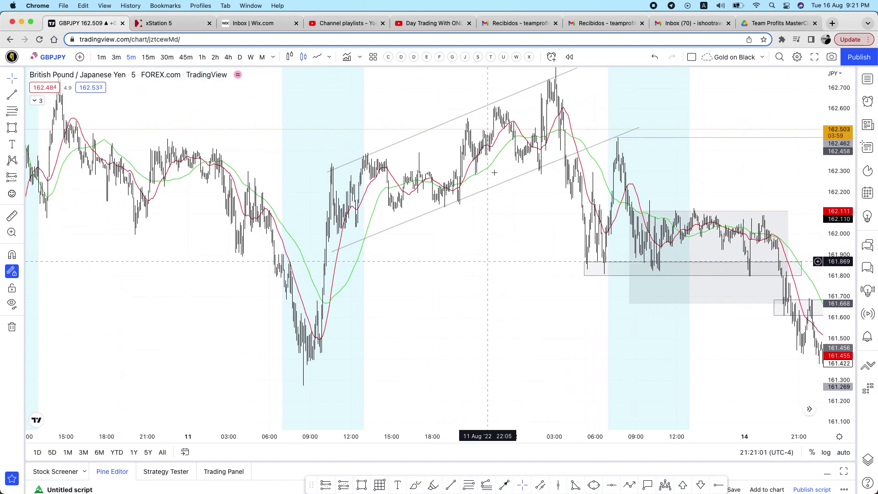
scroll(617, 269, left, 3)
scroll(613, 256, up, 5)
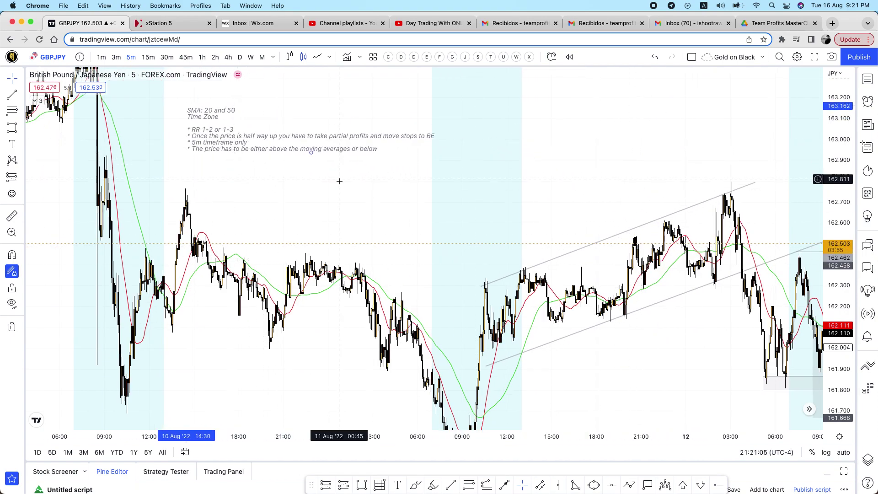
scroll(539, 190, up, 5)
Step: Pan the chart so the 10–11 Aug bars sit below the rules note
drag(552, 254, 617, 196)
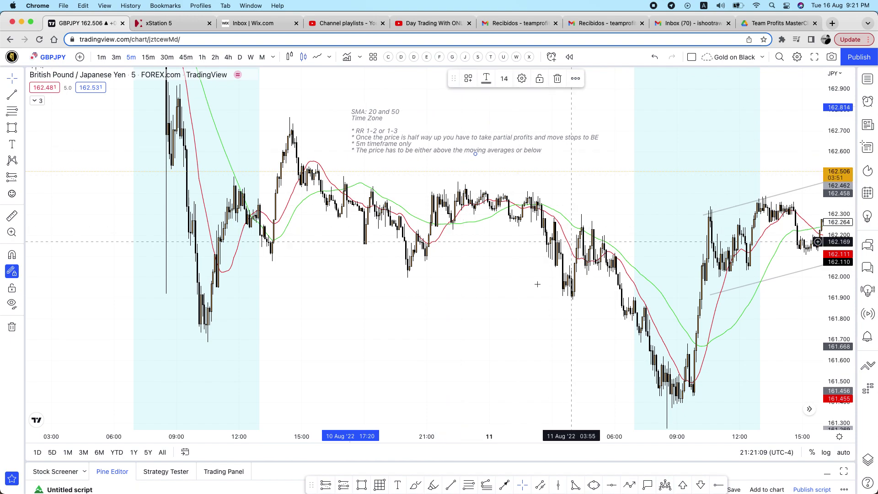
drag(486, 298, 473, 277)
scroll(473, 277, up, 3)
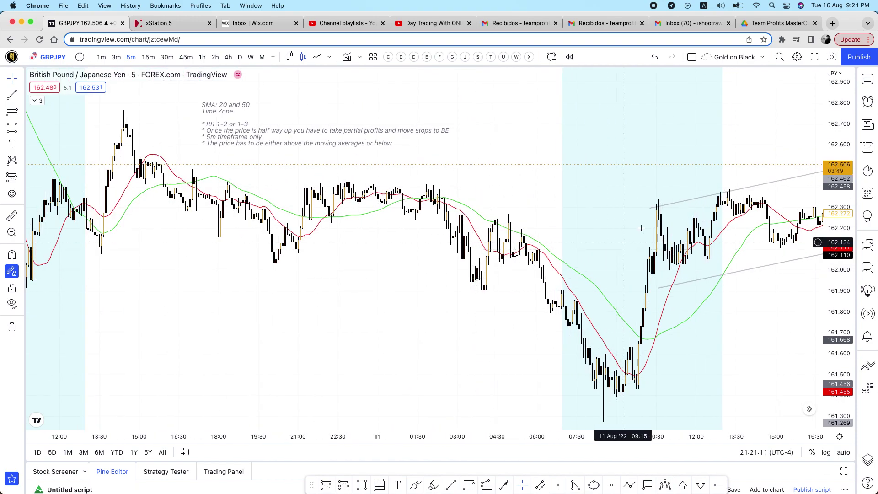
scroll(664, 190, up, 1)
scroll(666, 189, down, 2)
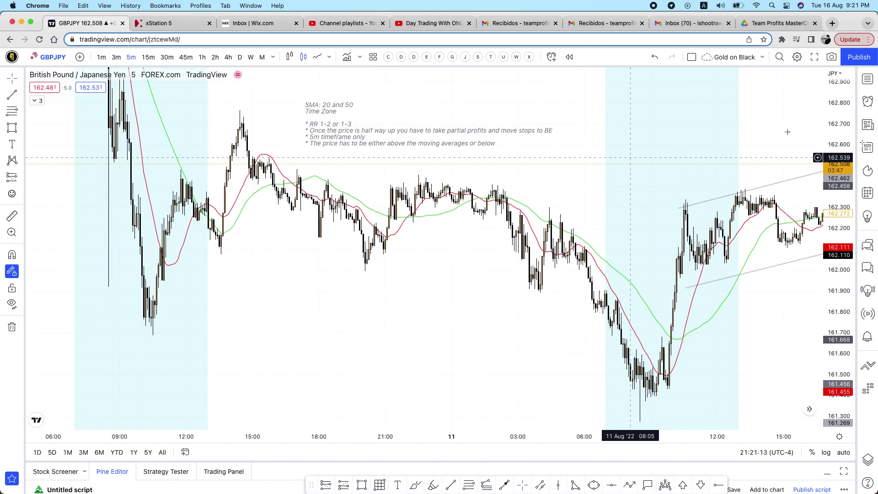
Step: Compress the price scale and fine-tune the view around the 10–11 Aug candles
drag(848, 127, 847, 142)
drag(646, 122, 666, 150)
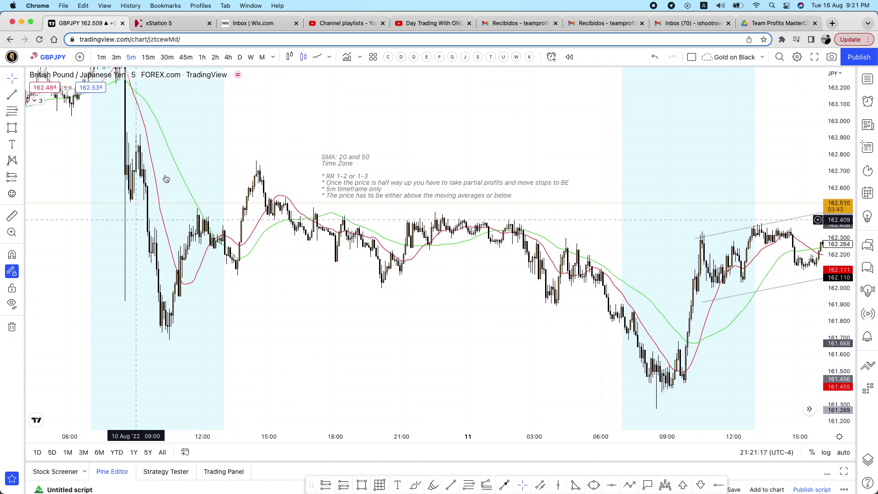
drag(284, 122, 302, 138)
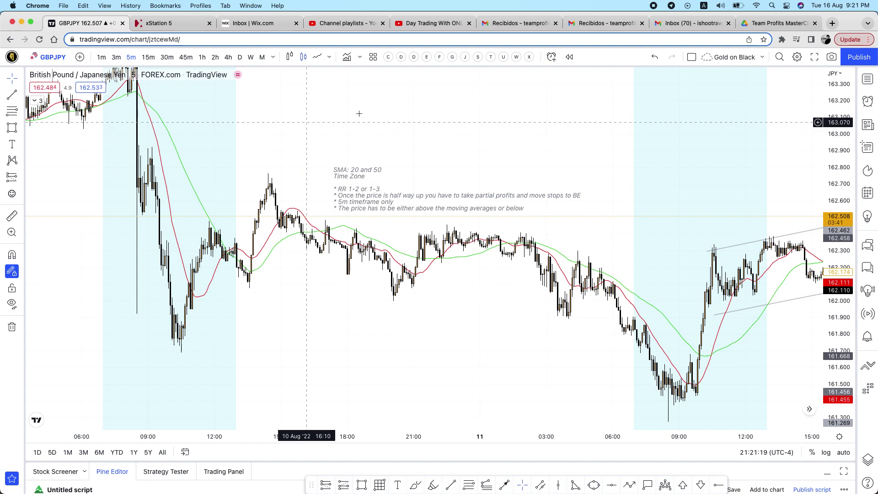
drag(837, 170, 835, 179)
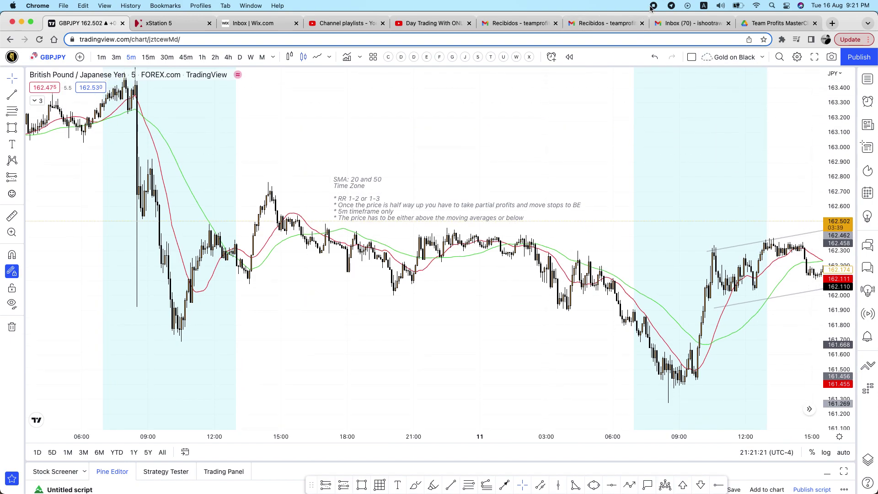
drag(489, 141, 527, 150)
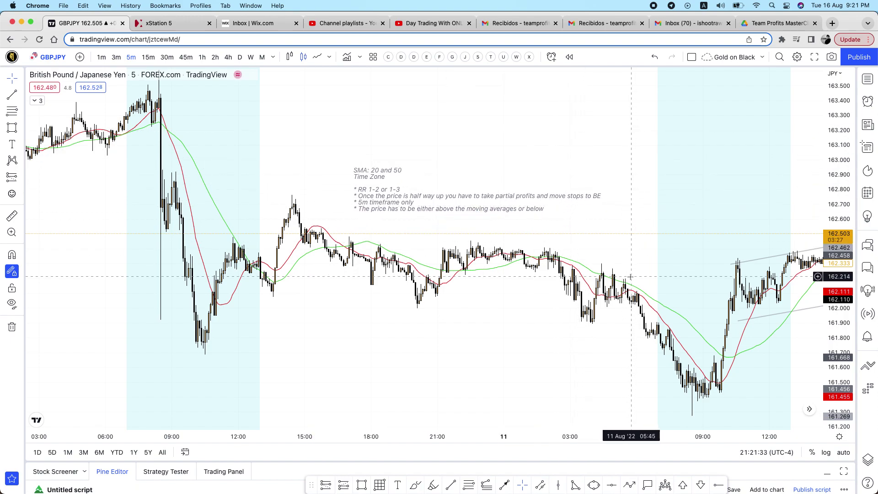
drag(622, 258, 620, 257)
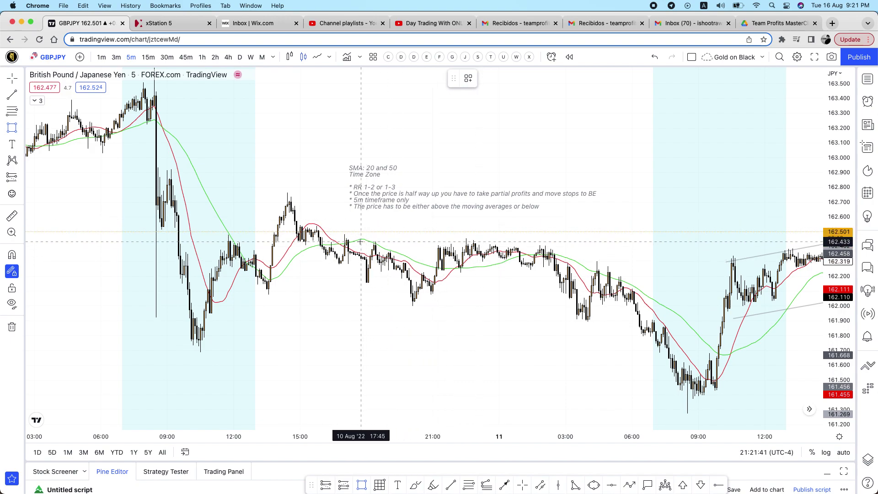
Step: Draw thin rectangles along the range top near 162.45 and the lower edge near 162.1
mouse_move(211, 237)
mouse_down()
mouse_move(604, 234)
mouse_move(655, 243)
mouse_up()
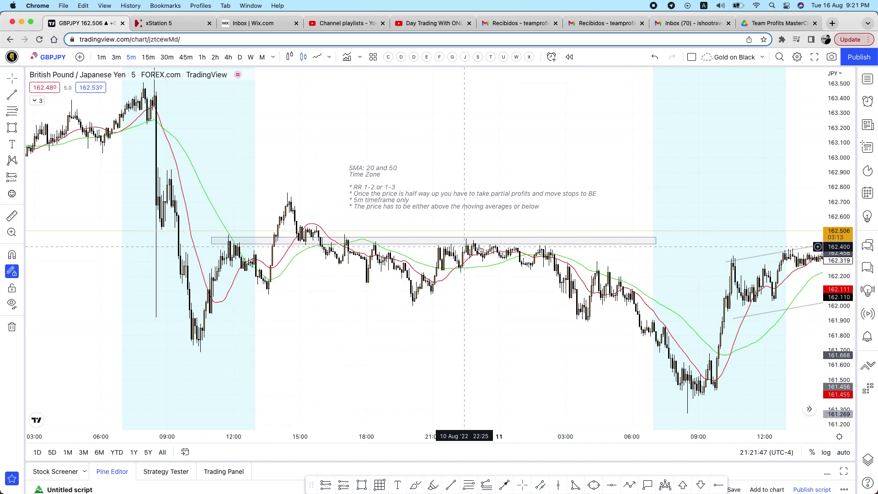
click(535, 249)
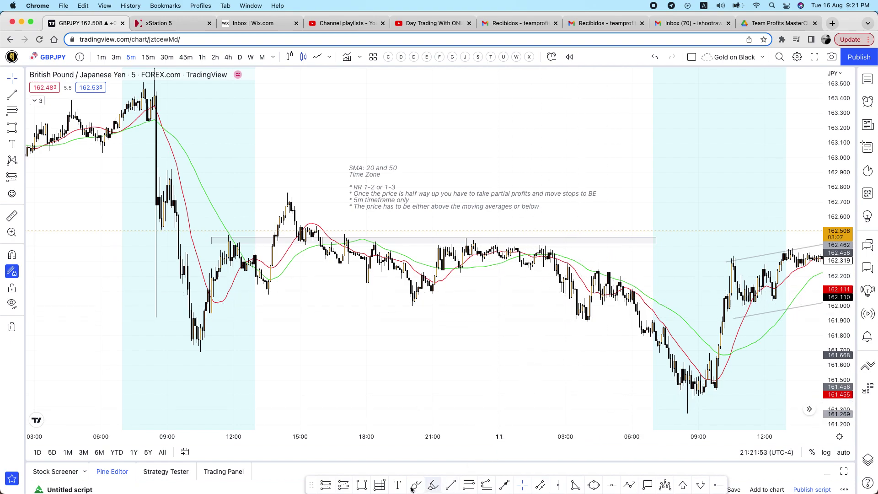
click(362, 484)
drag(251, 291, 678, 301)
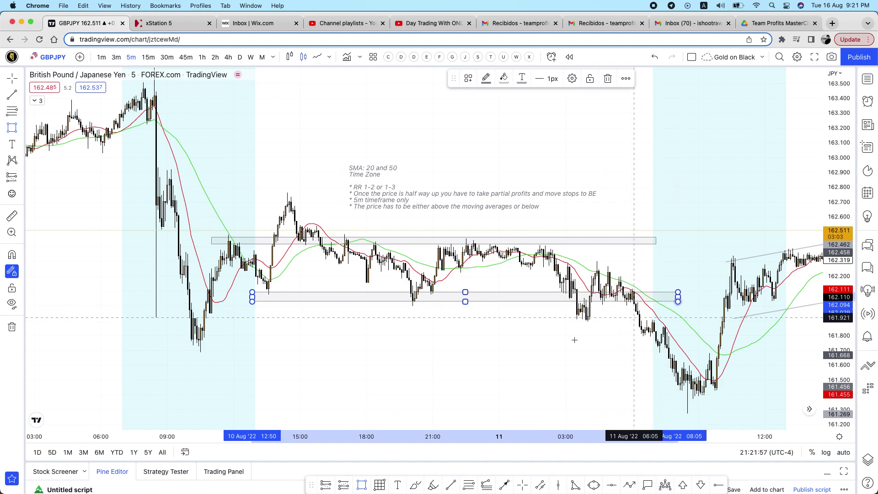
click(503, 330)
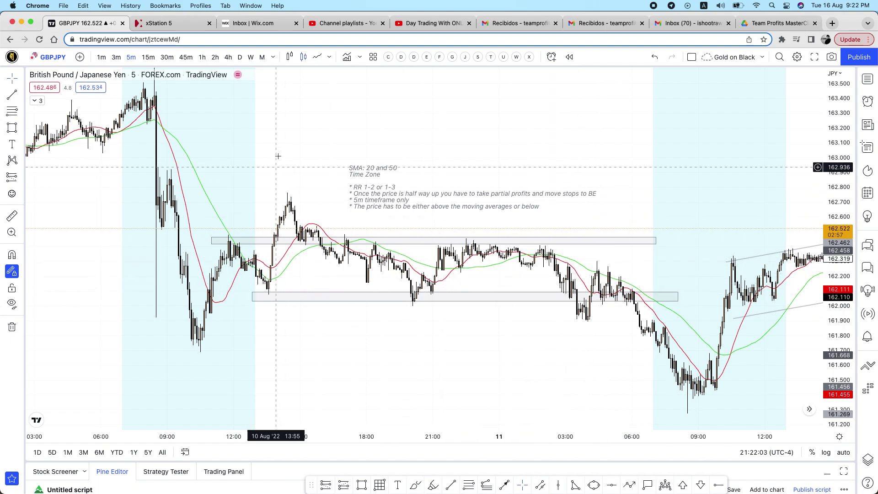
Step: Add a short thin rectangle near 161.9 across the 11 Aug early-morning lows
drag(299, 123, 313, 146)
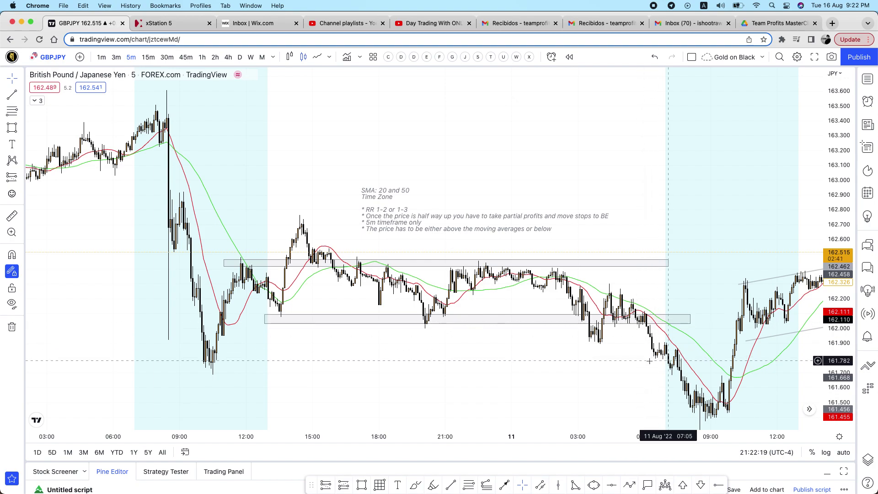
scroll(685, 357, right, 3)
scroll(794, 358, right, 3)
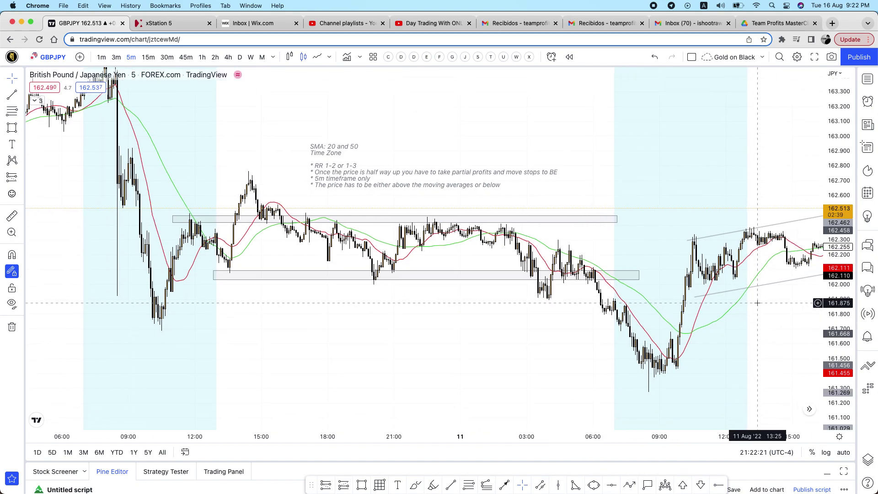
click(362, 485)
drag(538, 300, 650, 300)
click(754, 355)
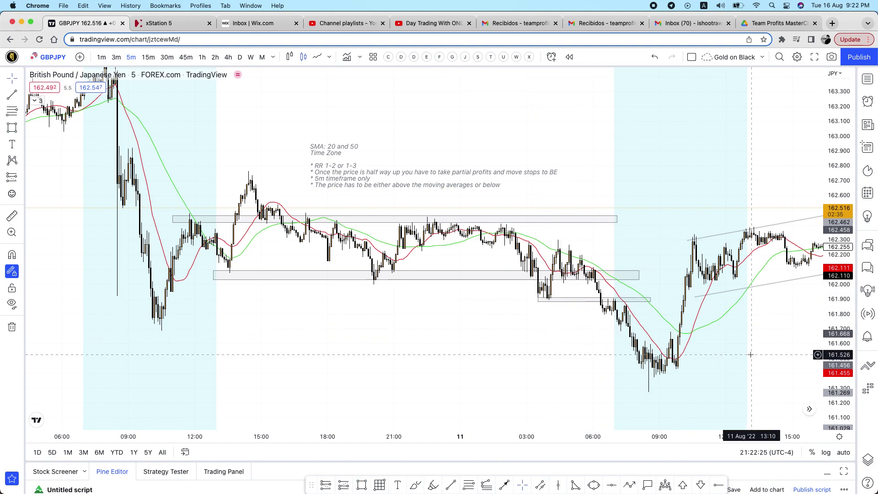
Step: Zoom in on the 11 Aug boxes and select the short 161.9 box
drag(763, 317, 775, 296)
scroll(725, 333, up, 3)
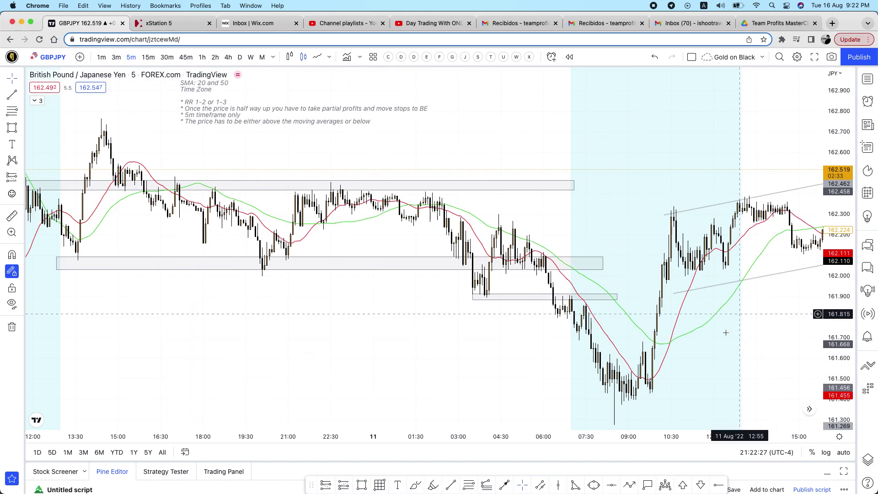
drag(725, 332, 715, 284)
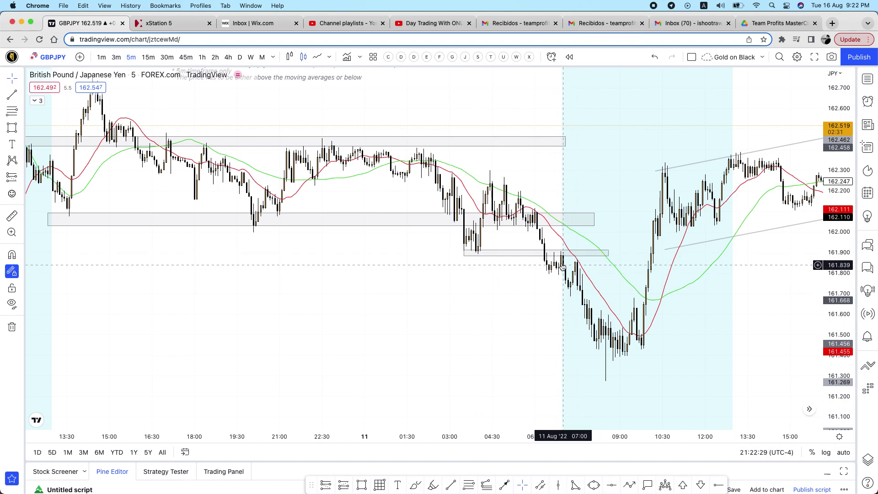
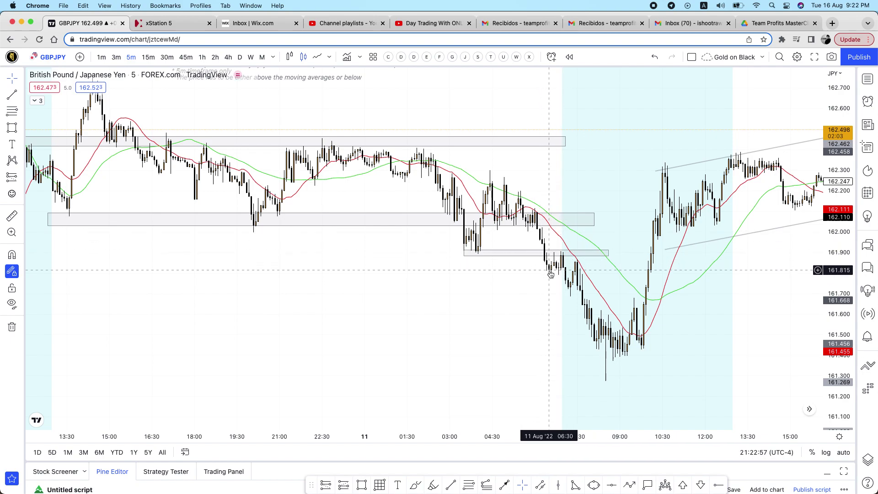
Step: Return the chart to the 11 Aug morning sell-off, zoom in, and pick the Short Position tool
drag(358, 283, 529, 379)
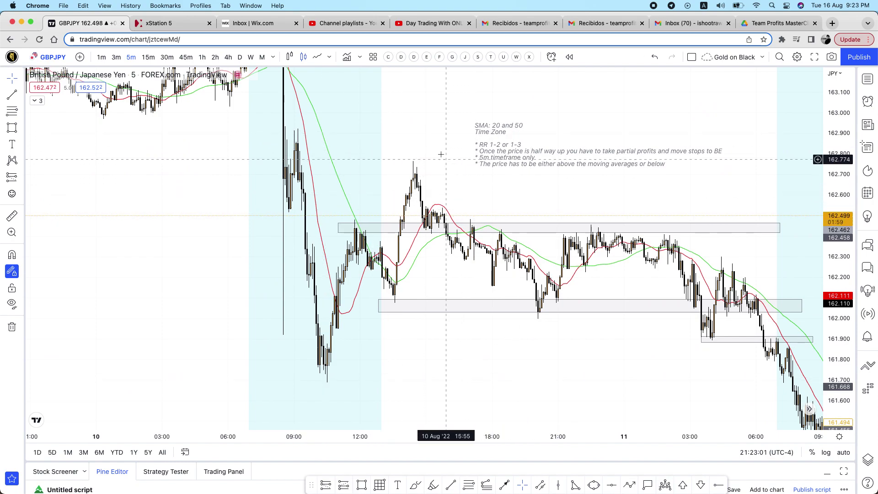
drag(494, 219, 540, 275)
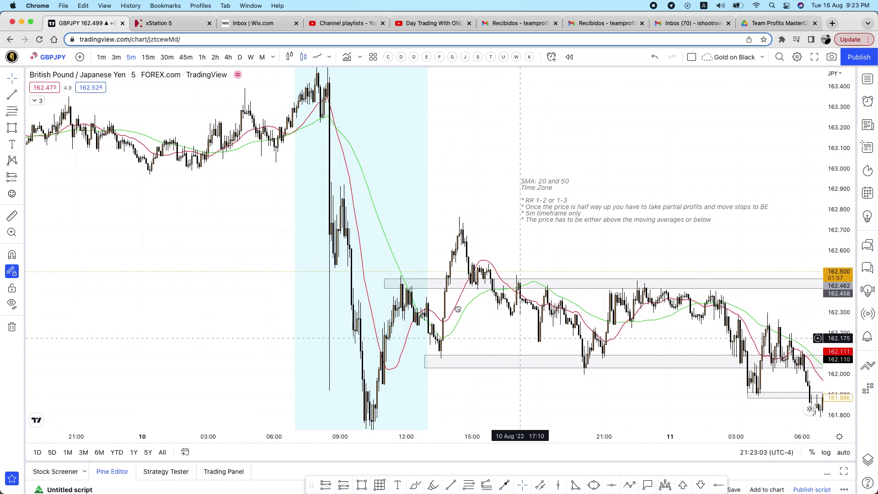
drag(458, 309, 256, 183)
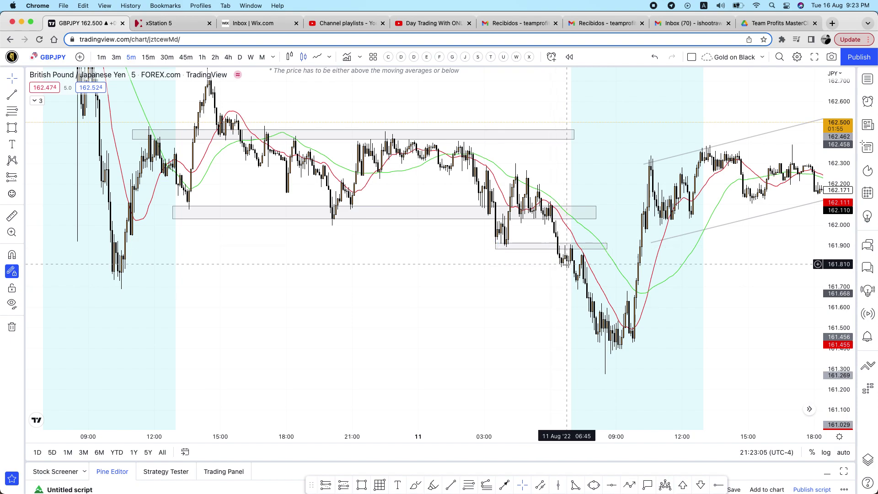
scroll(534, 285, up, 3)
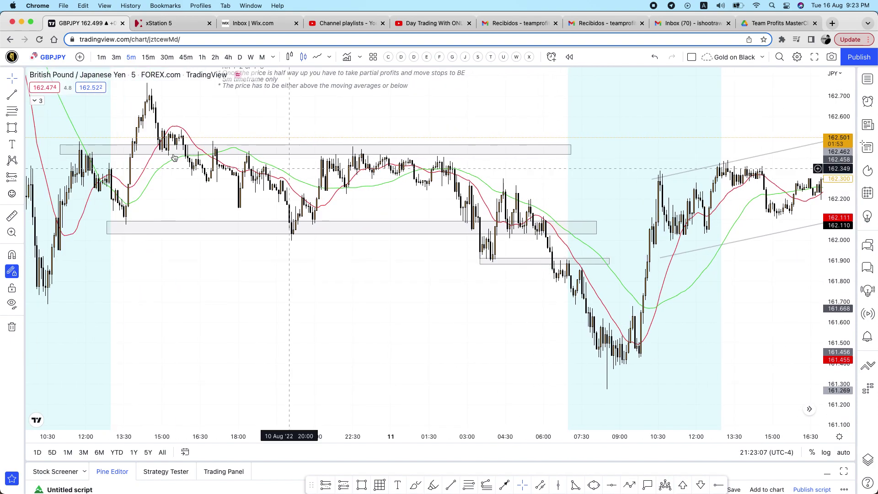
click(20, 180)
click(47, 196)
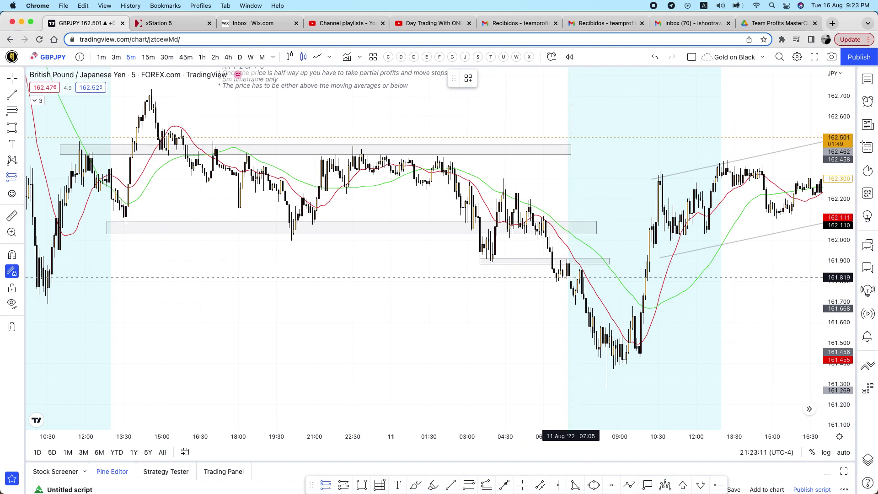
Step: Place a short at the 11 Aug entry with stop 161.946, target 161.434 and risk/reward 3.03
click(570, 277)
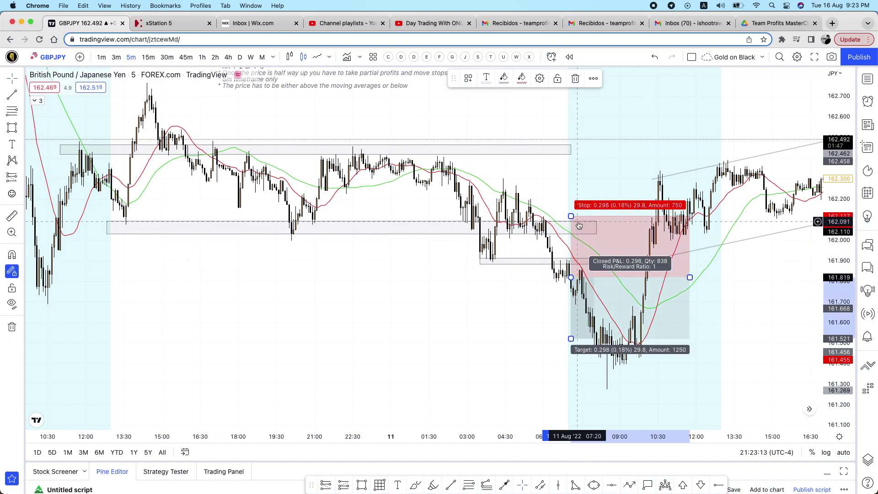
mouse_move(574, 216)
mouse_down()
mouse_move(574, 254)
mouse_move(588, 250)
mouse_up()
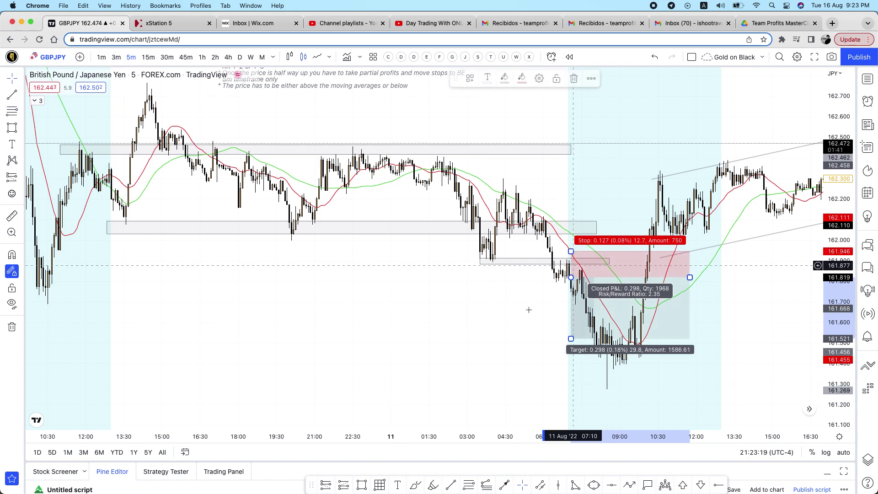
drag(499, 314, 496, 305)
drag(568, 332, 568, 348)
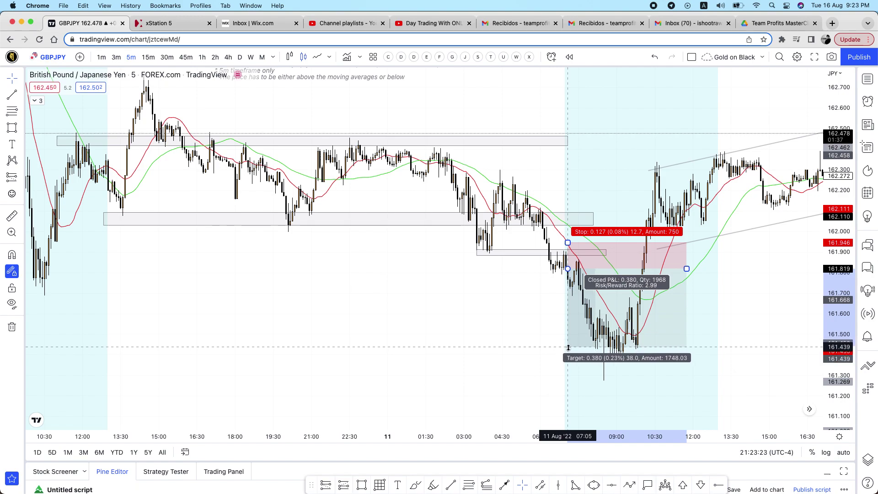
drag(686, 269, 622, 272)
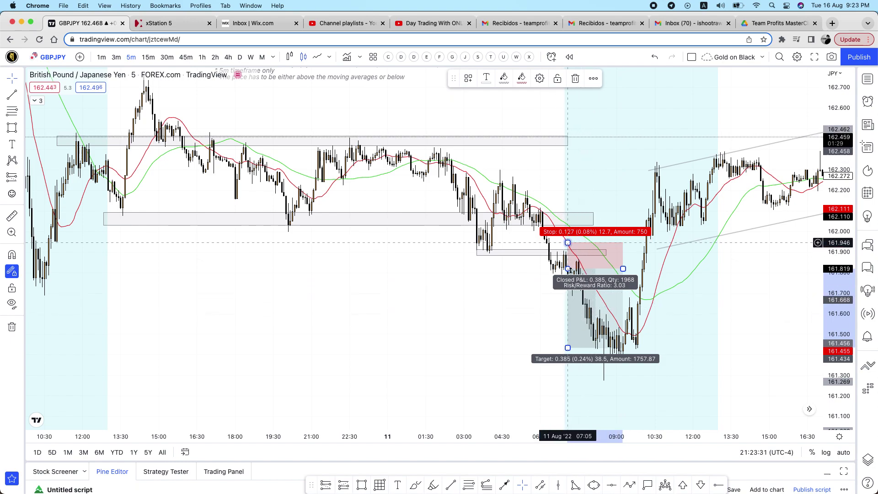
click(741, 320)
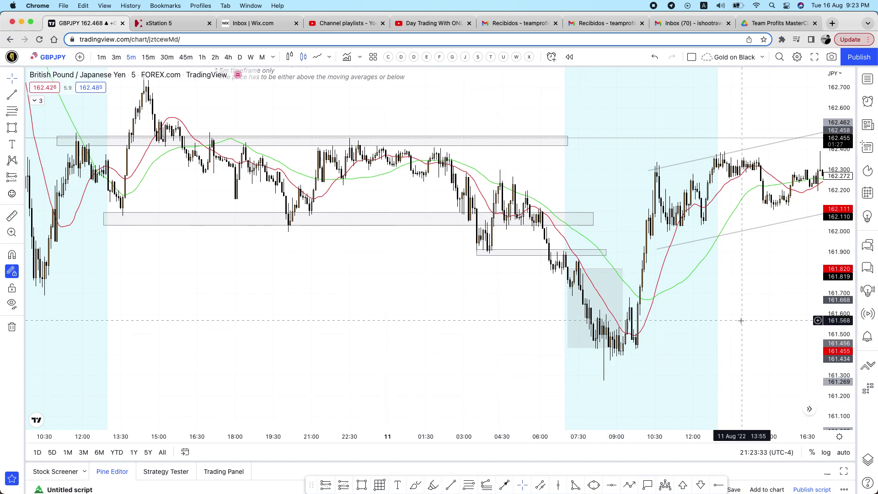
scroll(741, 321, right, 5)
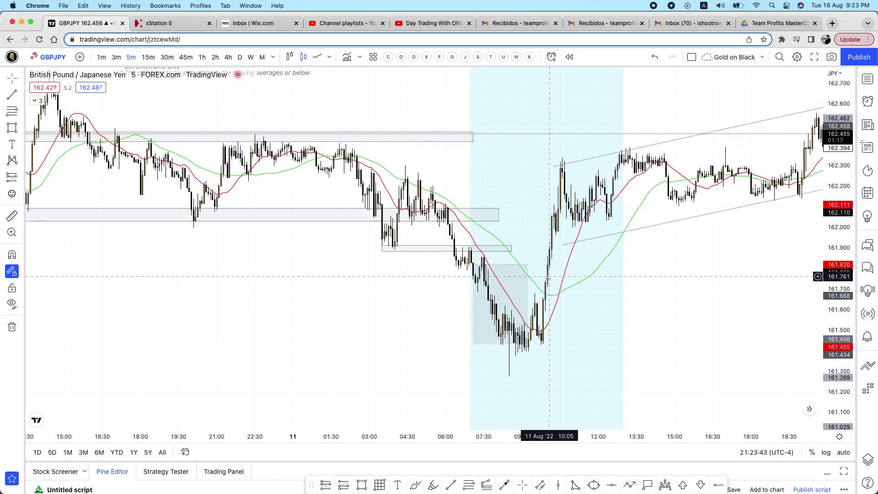
drag(337, 294, 374, 297)
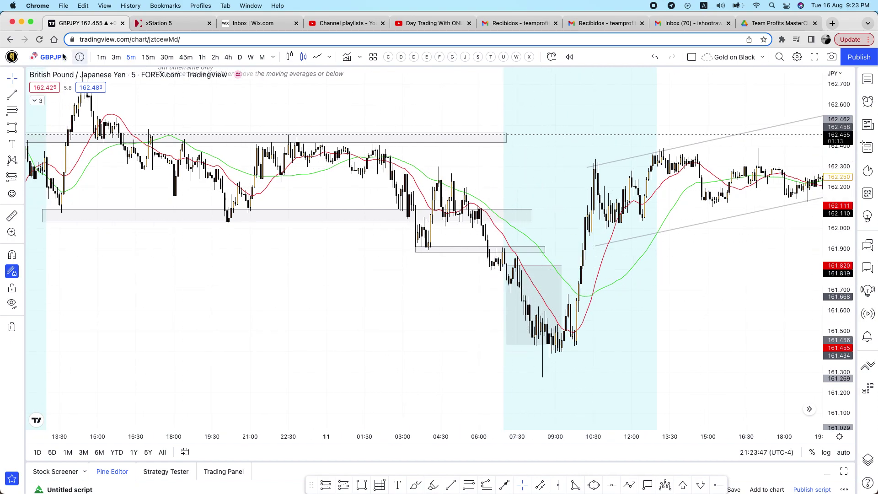
click(867, 78)
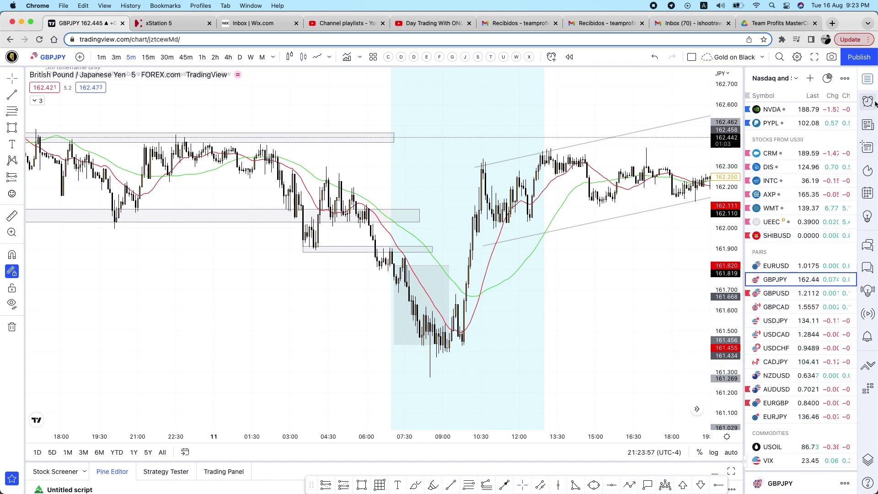
scroll(768, 182, up, 5)
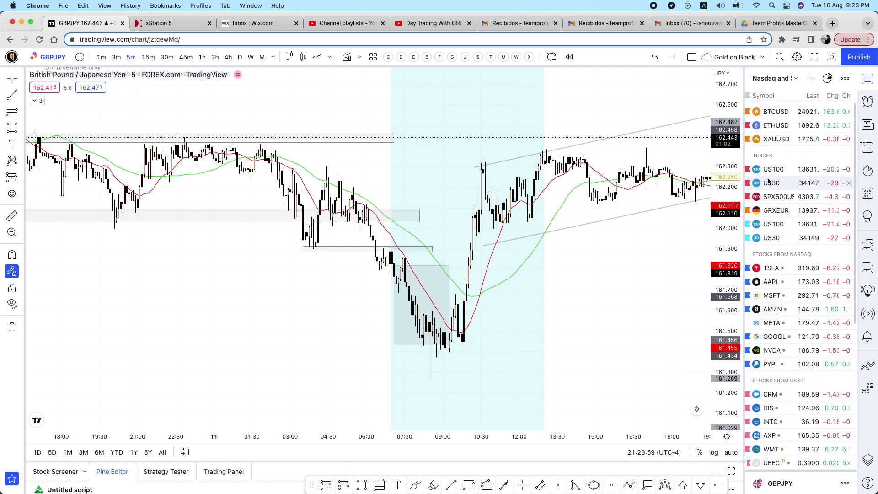
click(873, 81)
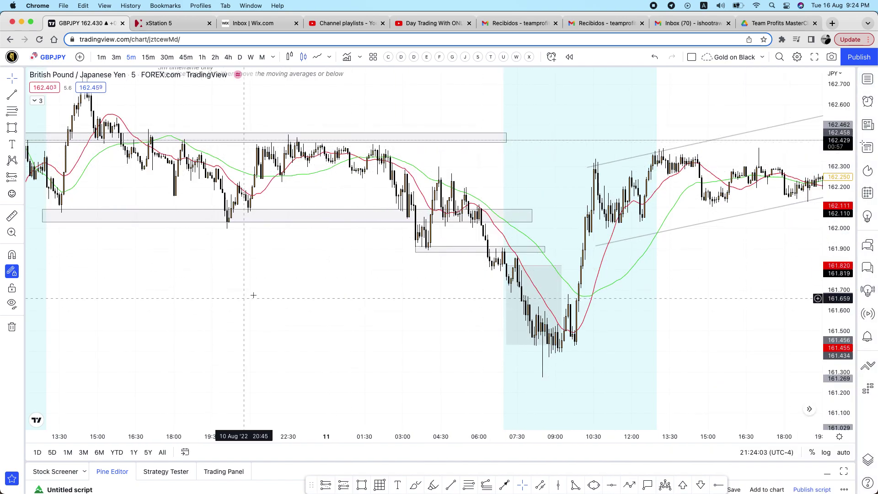
Step: Scroll forward through 11–16 Aug to review the later short position
scroll(248, 294, left, 2)
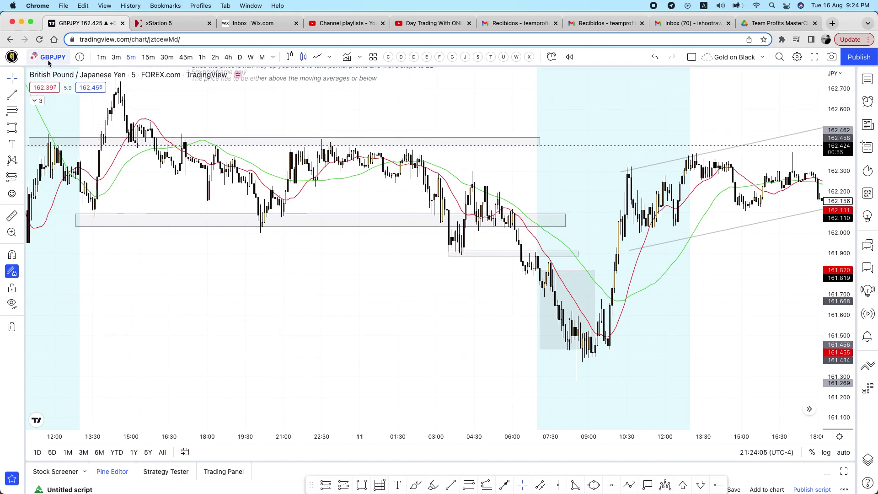
scroll(568, 292, down, 3)
drag(701, 259, 485, 261)
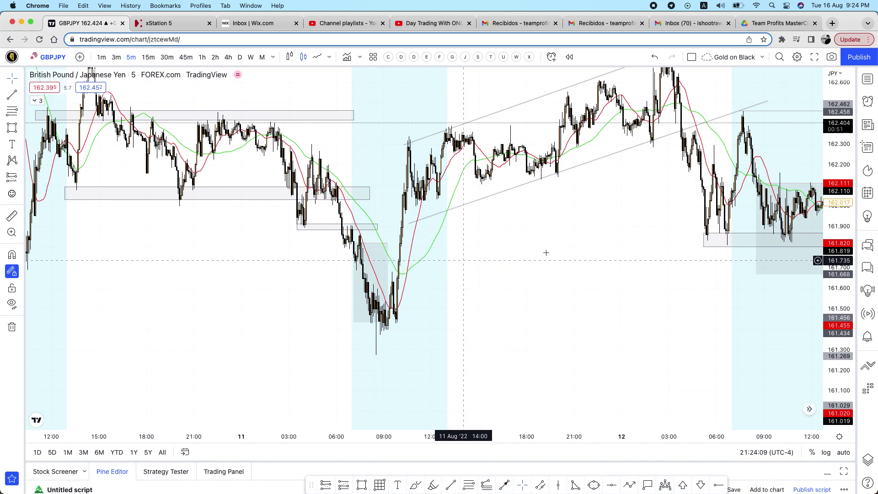
drag(424, 235, 183, 202)
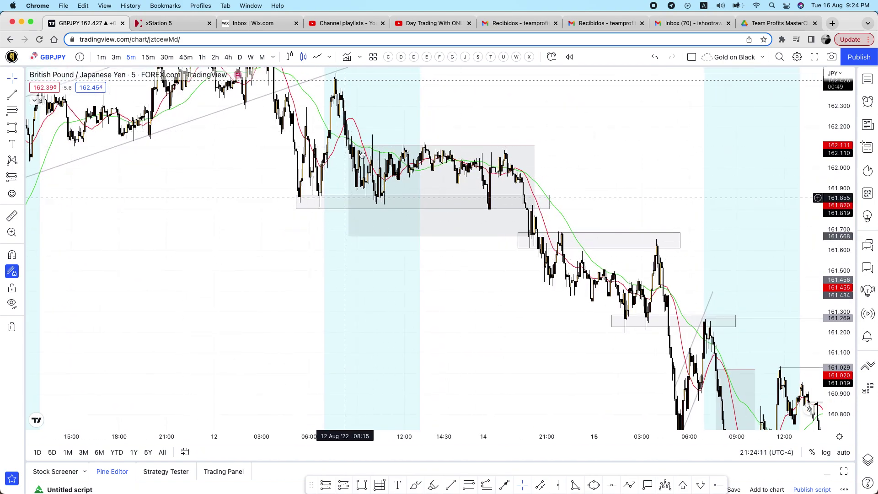
drag(484, 125, 423, 209)
mouse_move(337, 234)
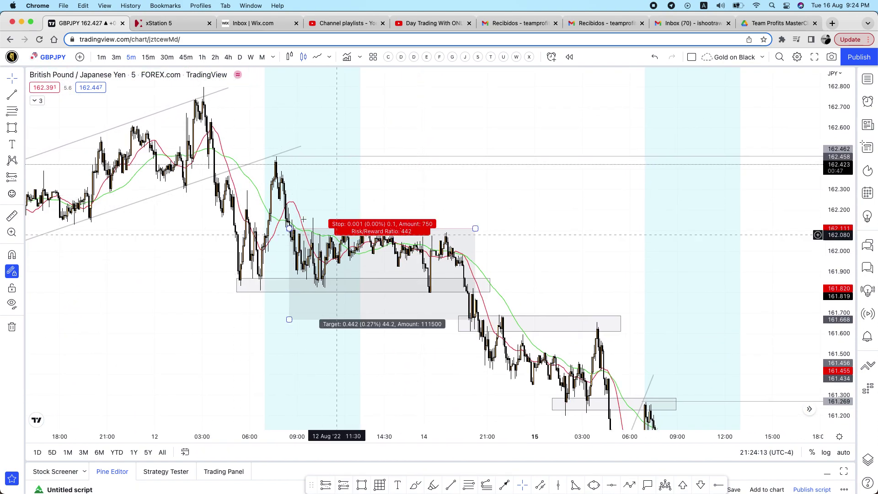
scroll(630, 182, right, 10)
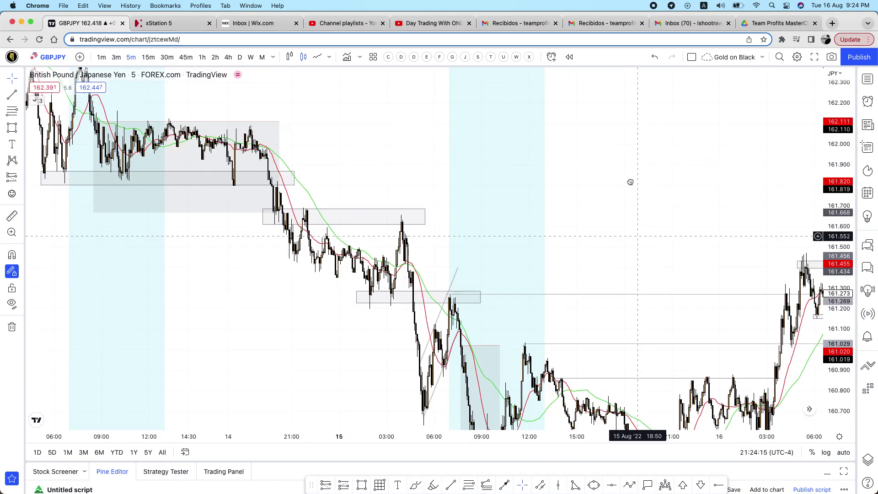
mouse_move(482, 353)
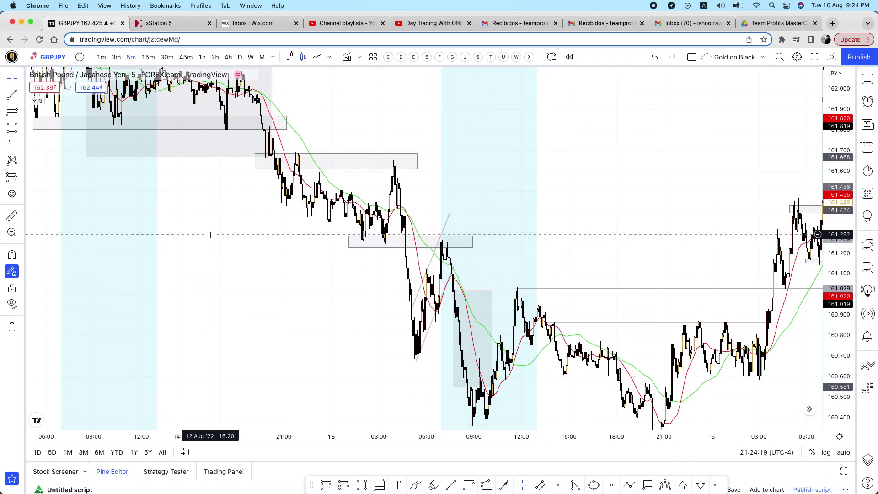
Step: Pan back to the 9 Aug session and zoom in on it
drag(210, 235, 662, 344)
drag(308, 256, 646, 355)
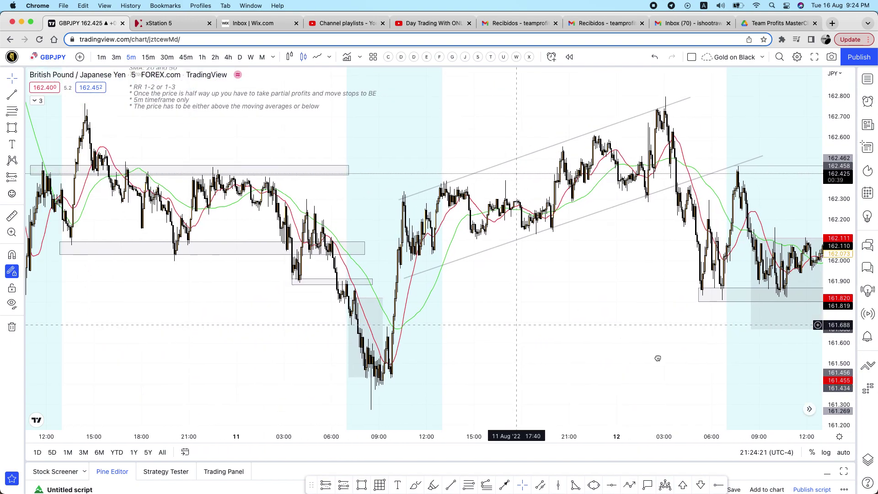
drag(323, 316, 260, 199)
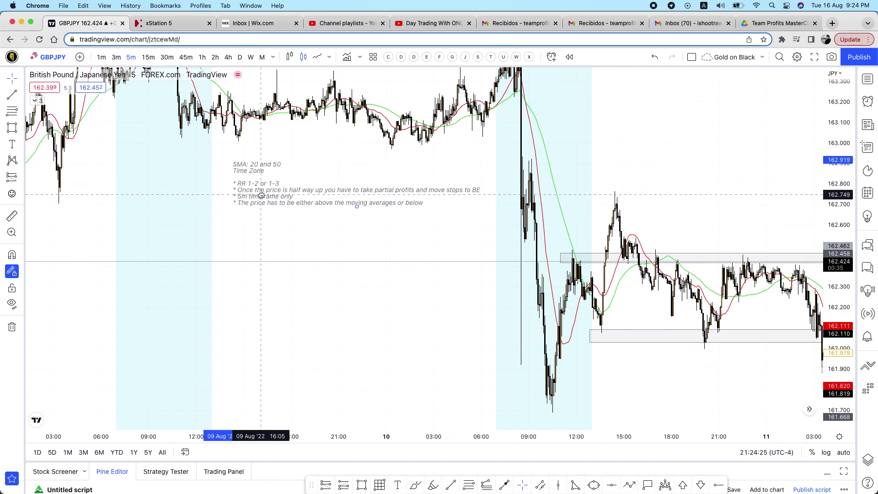
drag(367, 162, 420, 163)
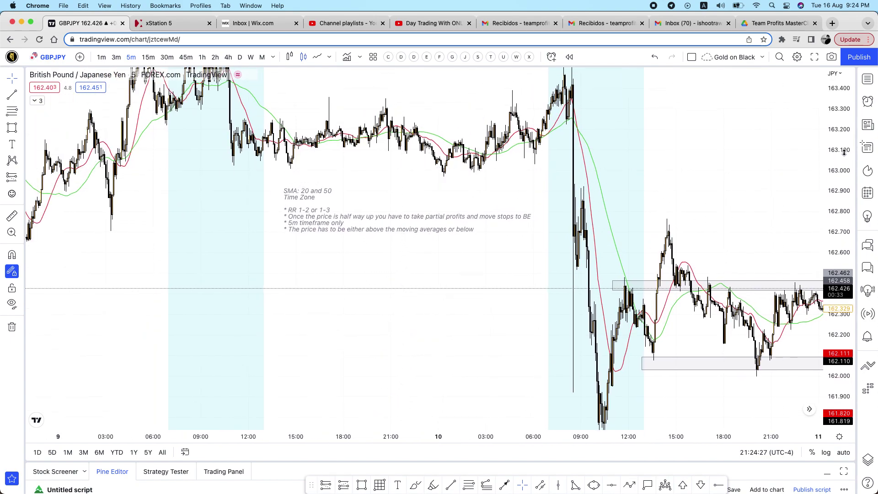
drag(685, 151, 745, 194)
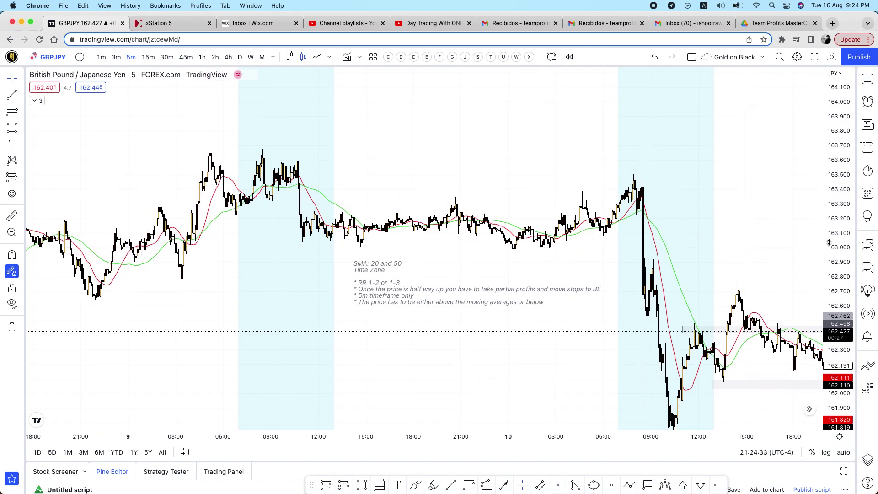
scroll(813, 195, up, 3)
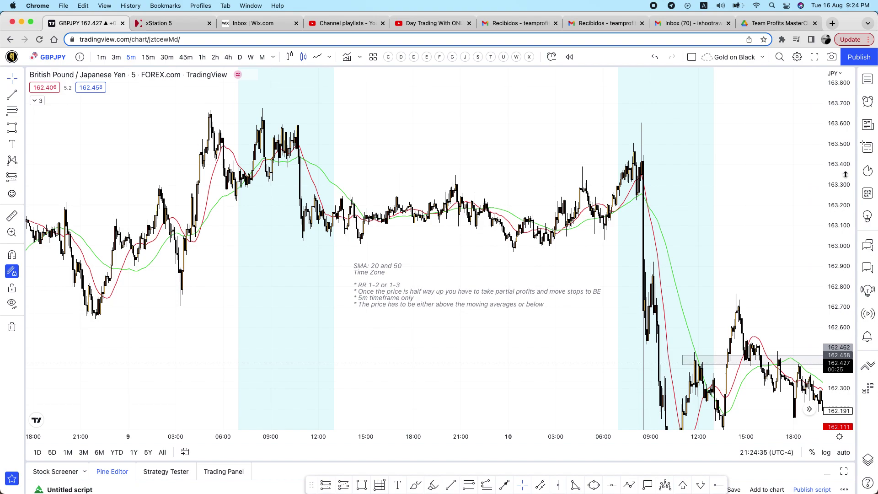
scroll(764, 153, up, 2)
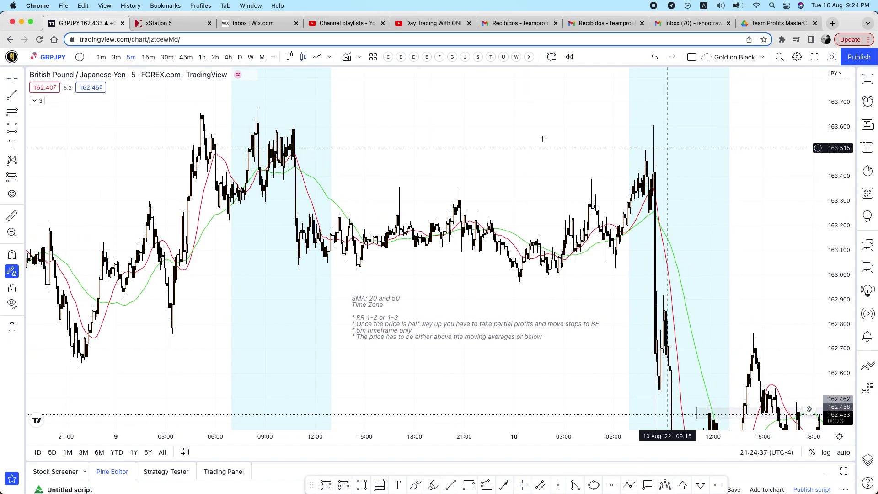
scroll(506, 138, up, 2)
drag(500, 139, 510, 148)
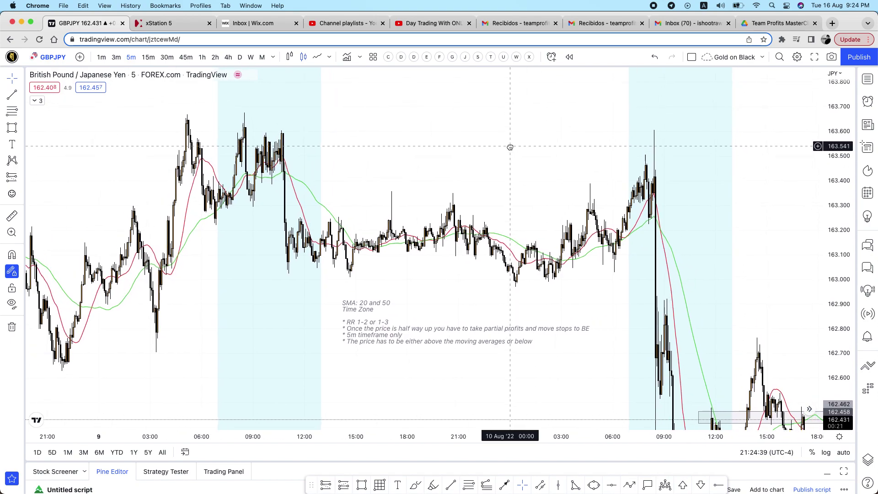
scroll(510, 147, up, 2)
scroll(447, 151, right, 2)
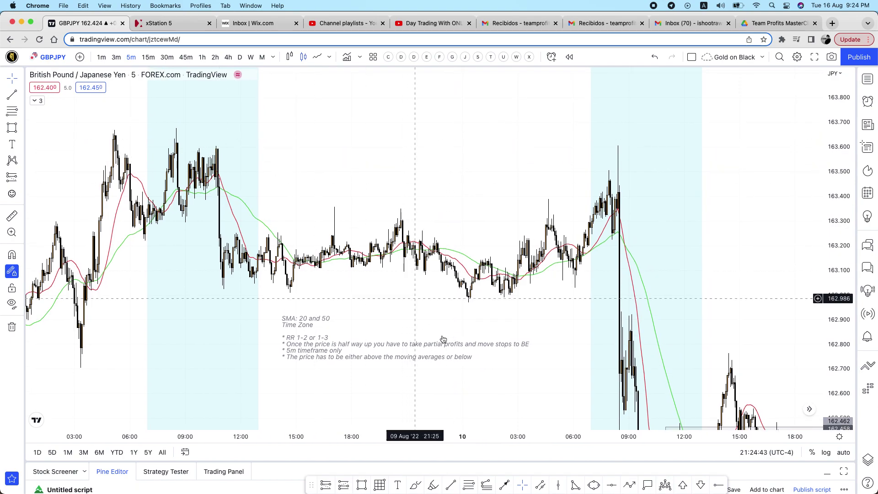
Step: Zoom into the first session and start a 163.480–163.603 zone box at its last swing high
click(106, 134)
click(251, 143)
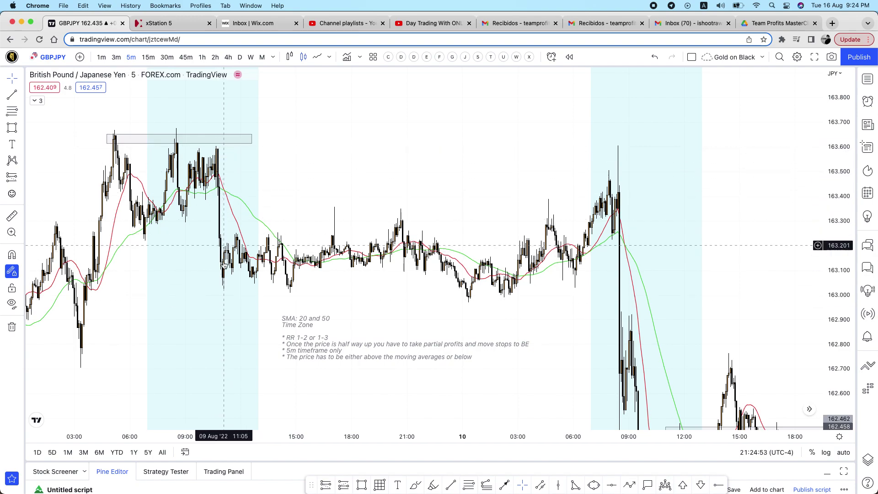
scroll(310, 187, up, 2)
drag(310, 187, 481, 186)
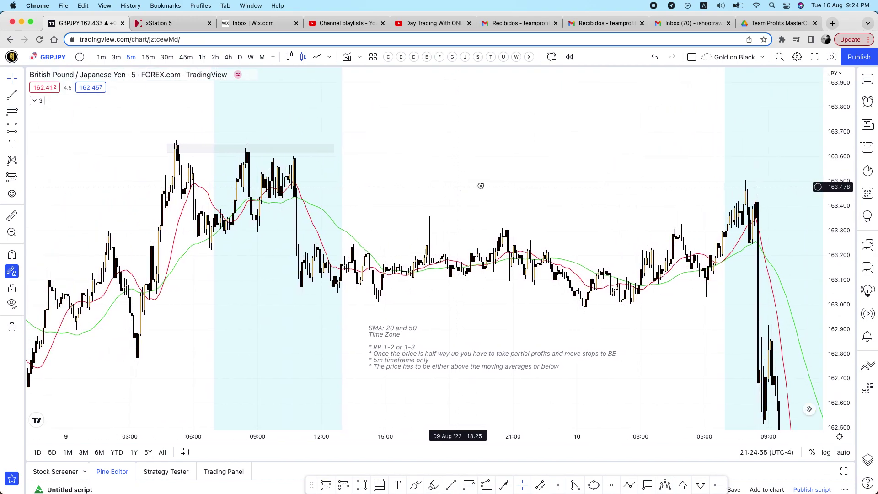
drag(544, 172, 455, 166)
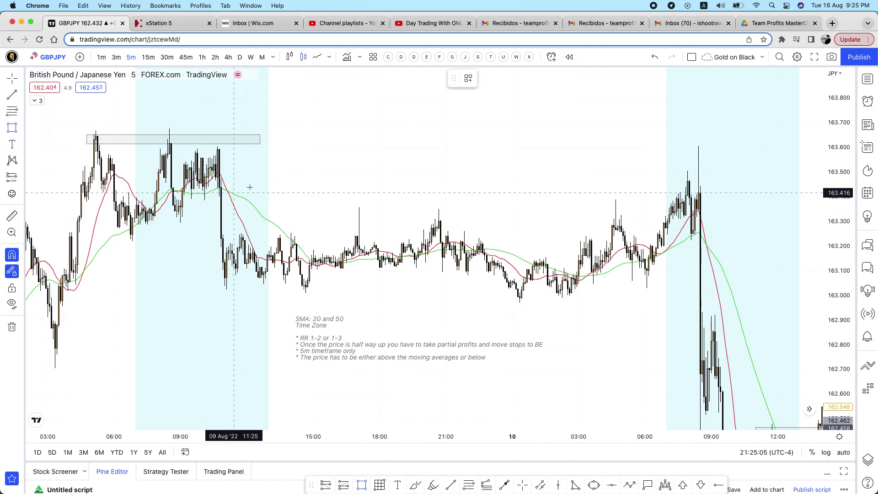
drag(217, 177, 217, 149)
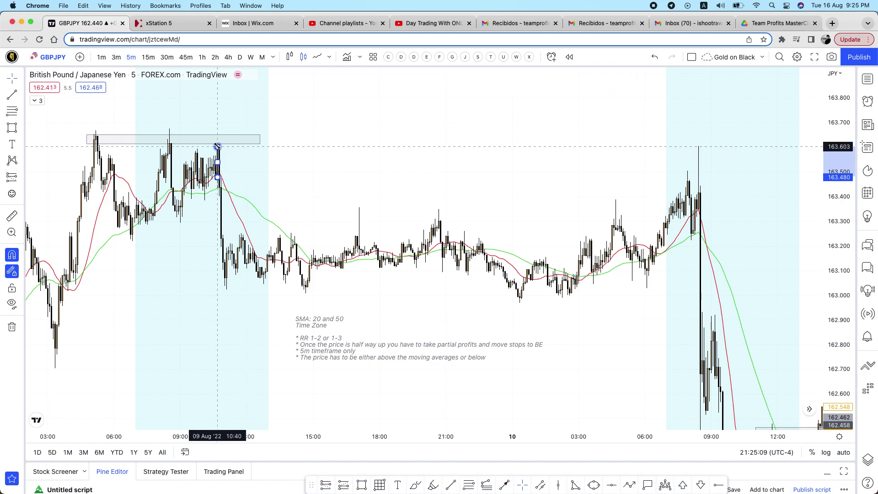
Step: Stretch the grey zone box from the 9 Aug session high to the 10 Aug spike
key(BackSpace)
drag(228, 162, 348, 162)
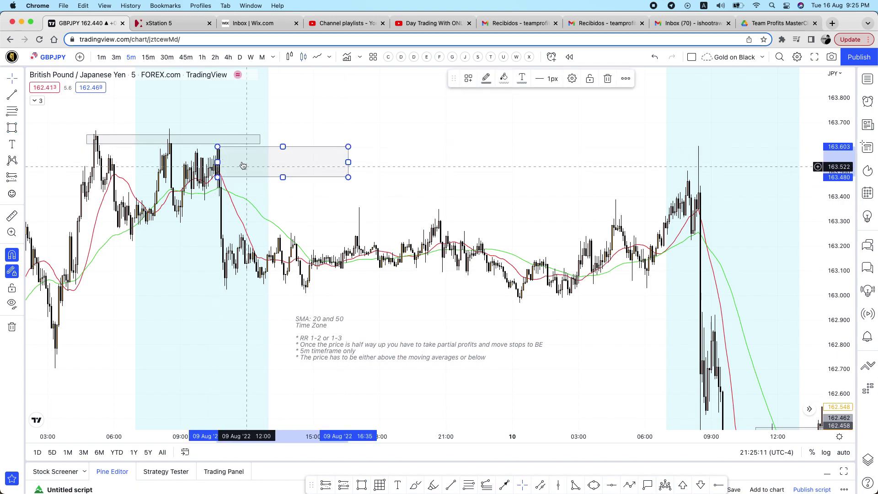
drag(382, 194, 536, 194)
scroll(536, 194, up, 2)
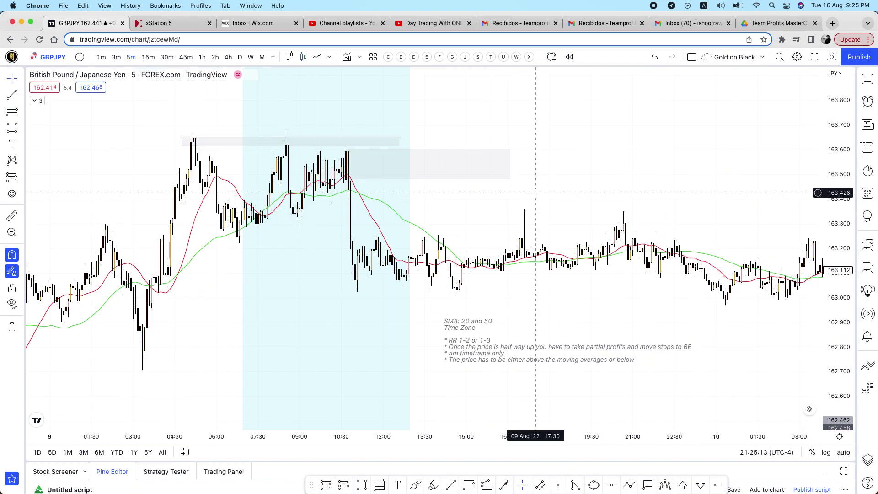
click(345, 173)
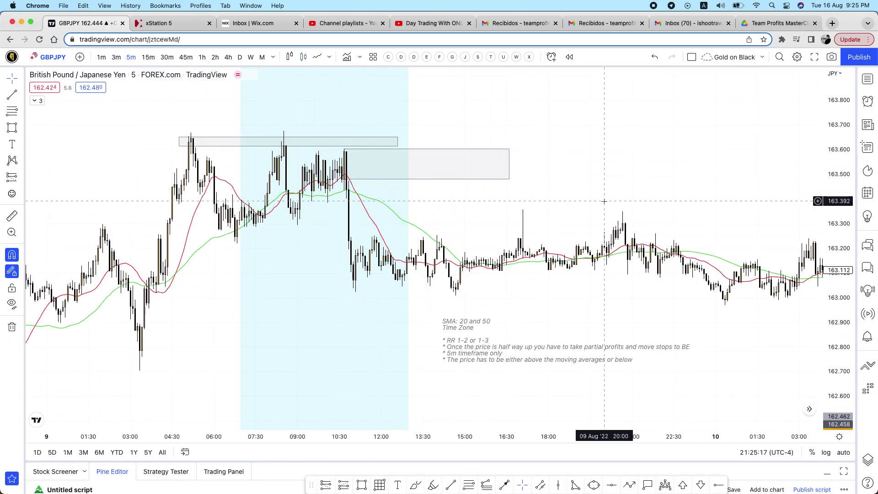
scroll(603, 200, down, 2)
drag(686, 191, 372, 168)
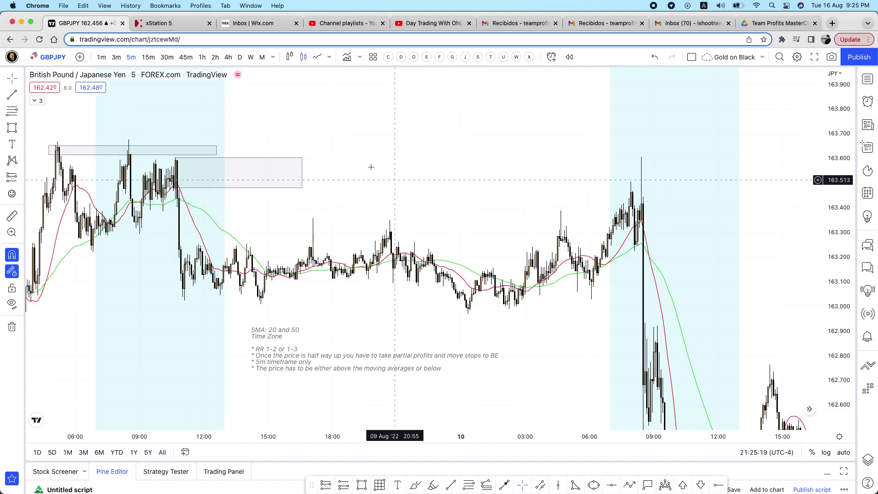
drag(304, 171, 684, 173)
Step: Apply the Supply Zone OB template to the zone box
right_click(684, 173)
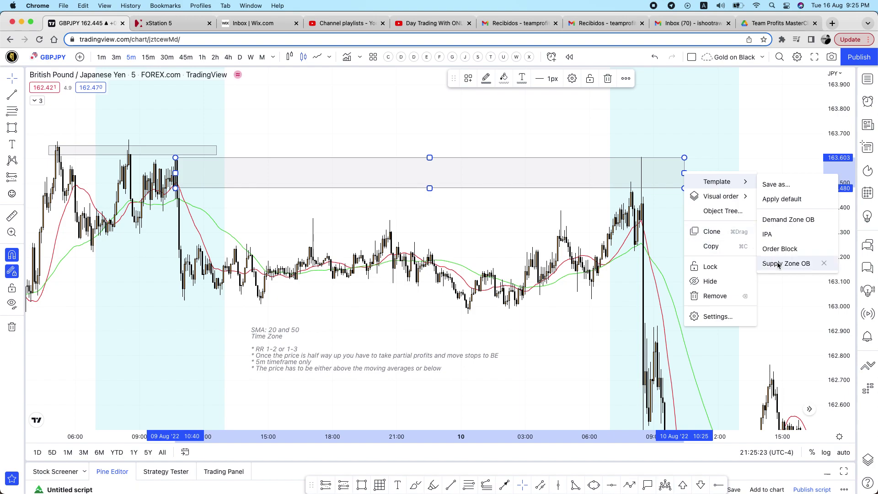
click(780, 264)
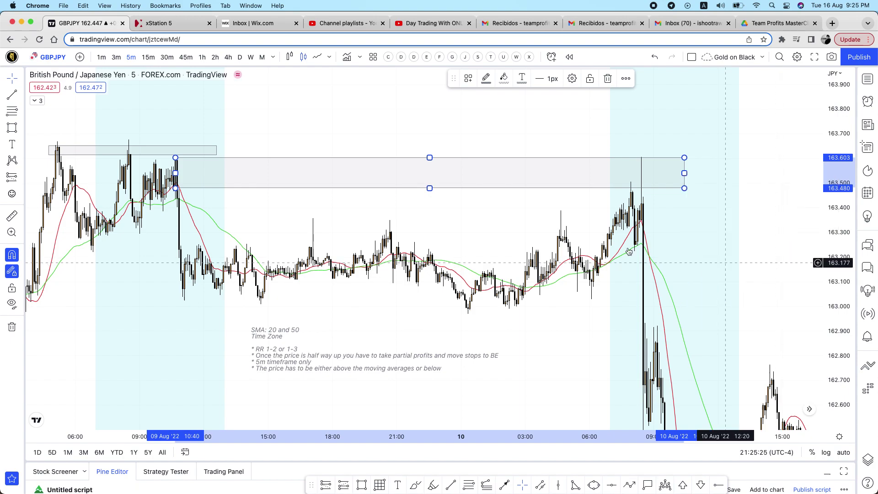
right_click(505, 225)
click(363, 153)
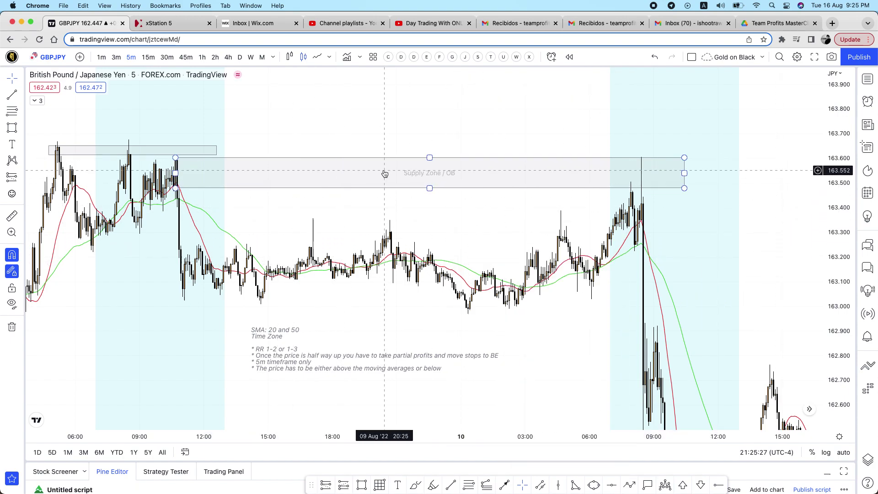
click(547, 308)
scroll(544, 305, down, 2)
drag(544, 305, 543, 305)
drag(481, 189, 504, 197)
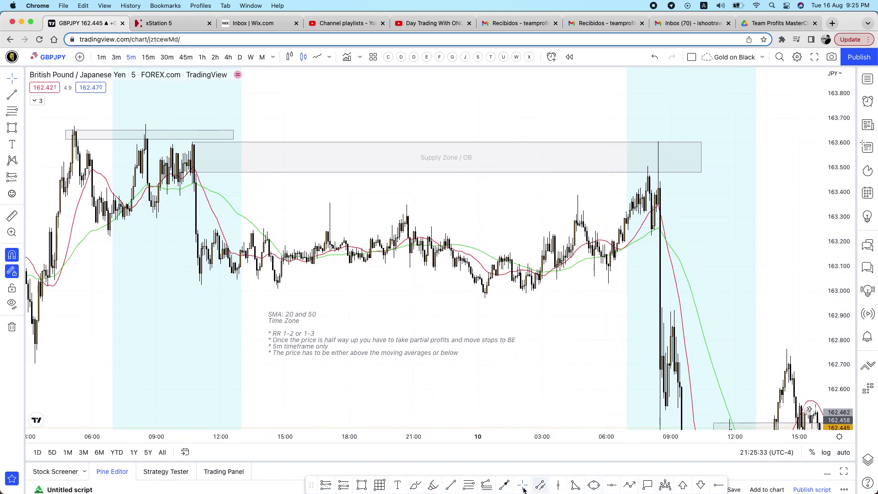
click(506, 484)
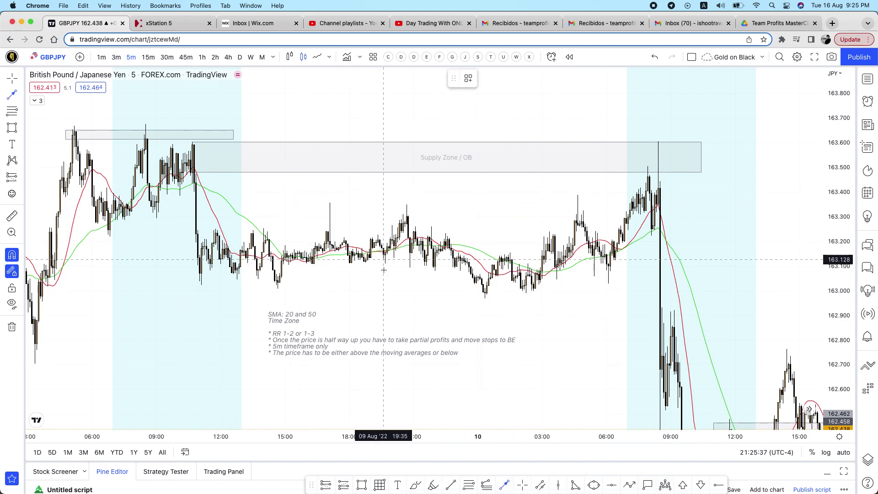
scroll(384, 269, left, 3)
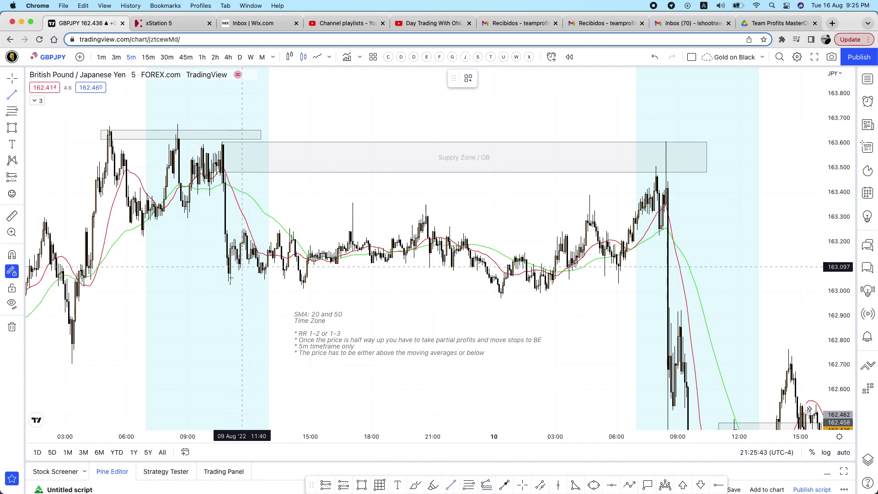
Step: Draw a trend line at 162.962 from 9 Aug 11:00 to 10 Aug 07:00
click(229, 301)
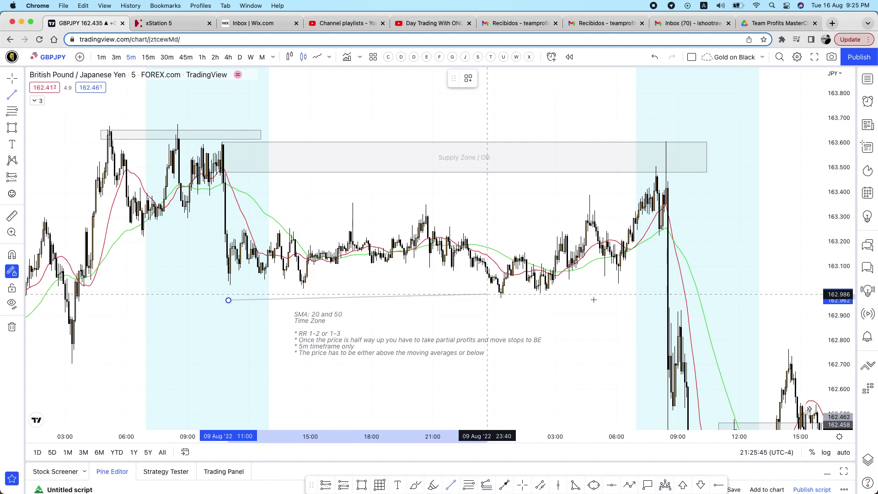
click(637, 300)
click(469, 78)
click(488, 170)
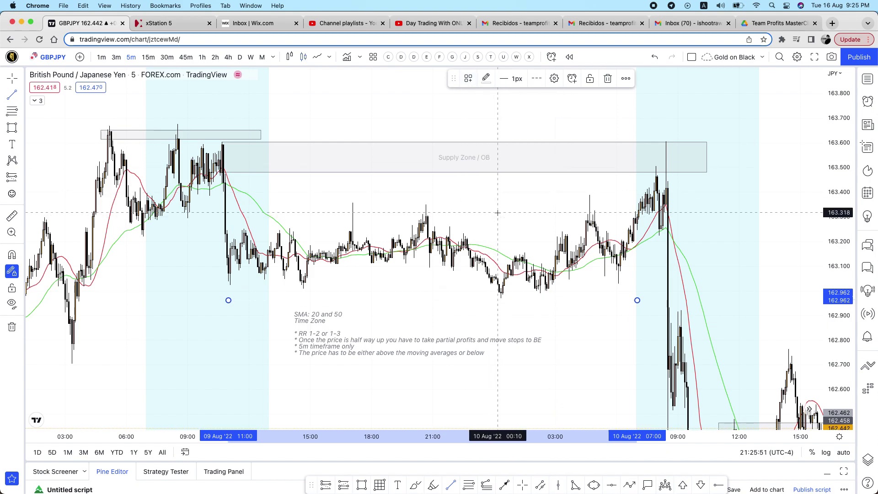
click(384, 256)
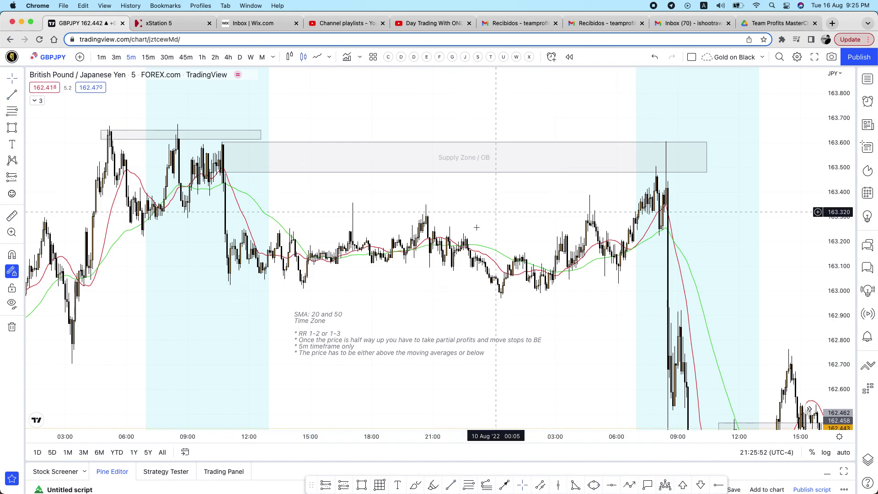
Step: Make the line red and dashed with red $$$ label text
double_click(276, 303)
click(426, 144)
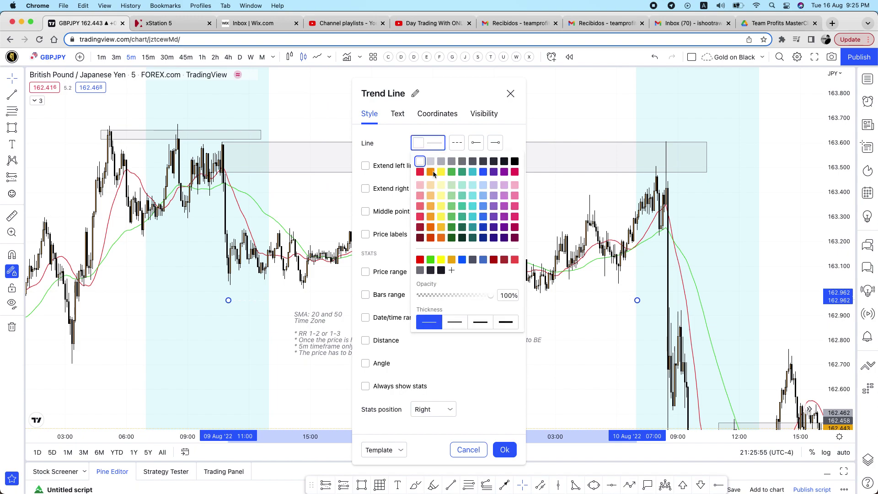
click(444, 153)
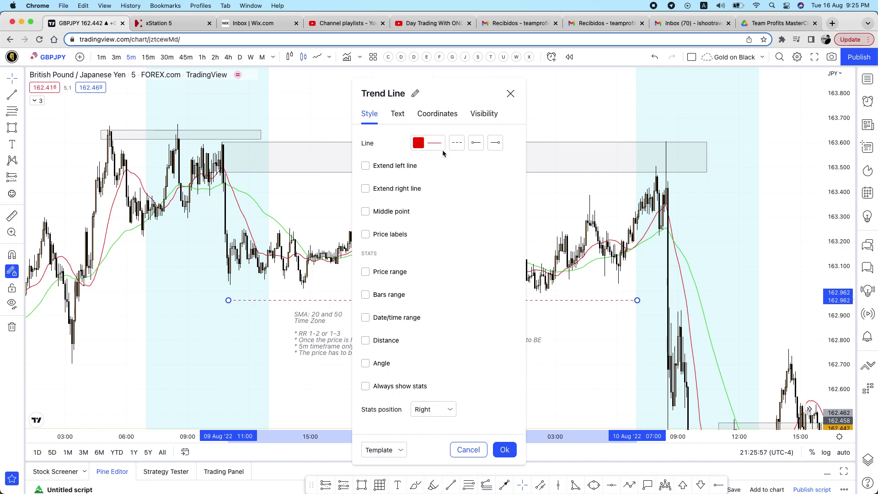
click(397, 114)
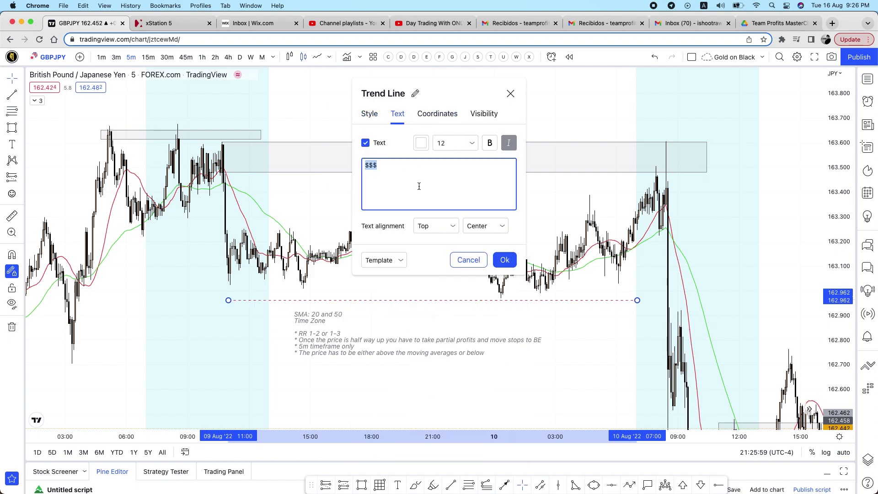
click(421, 143)
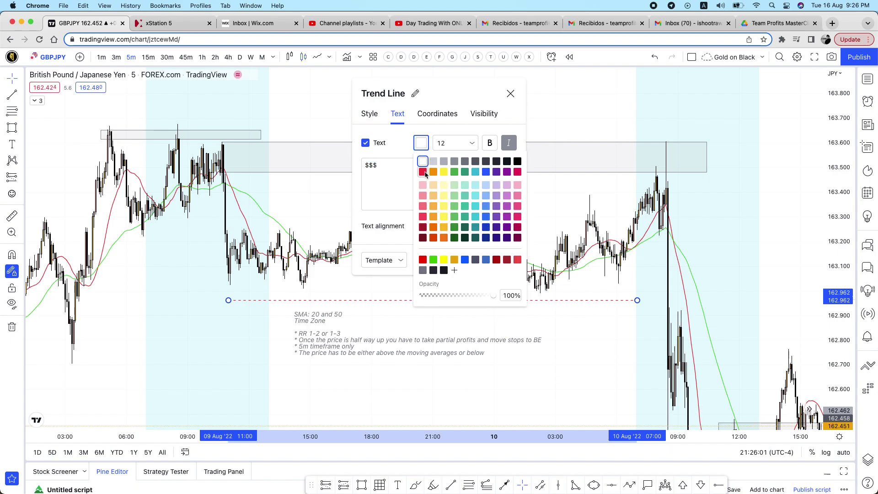
click(510, 93)
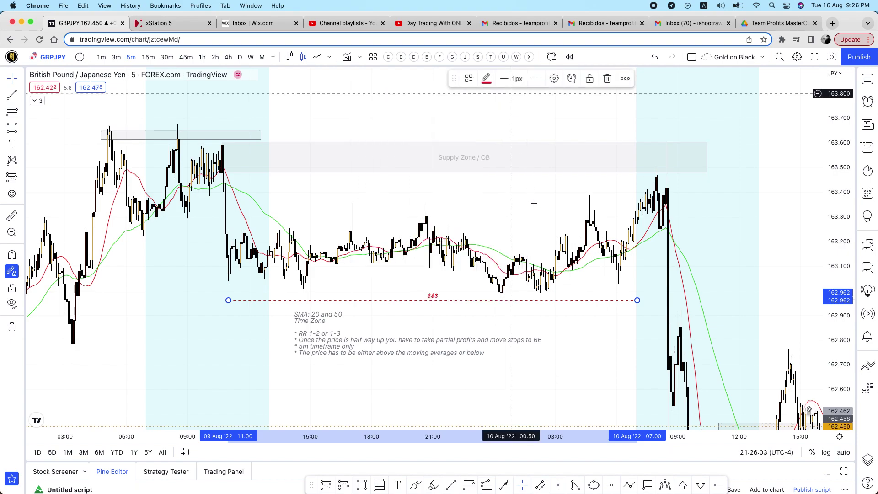
Step: Save the line style as the Liquidity template, replacing the old one
click(457, 302)
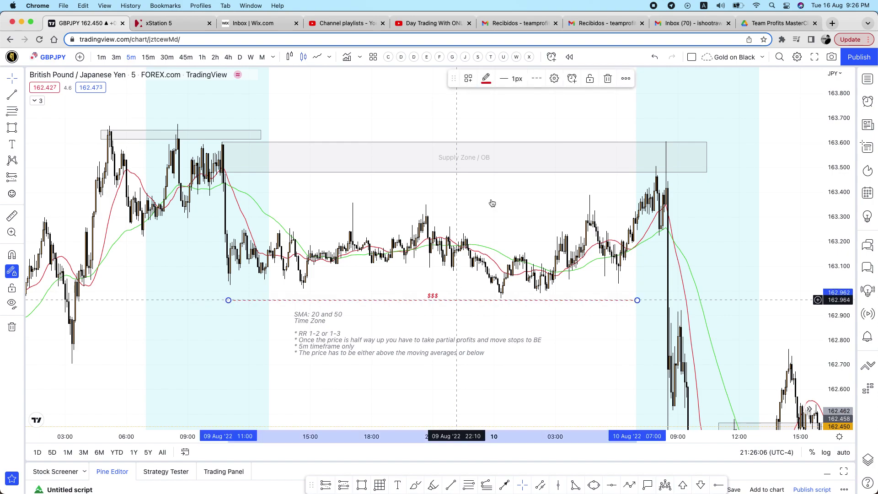
click(468, 79)
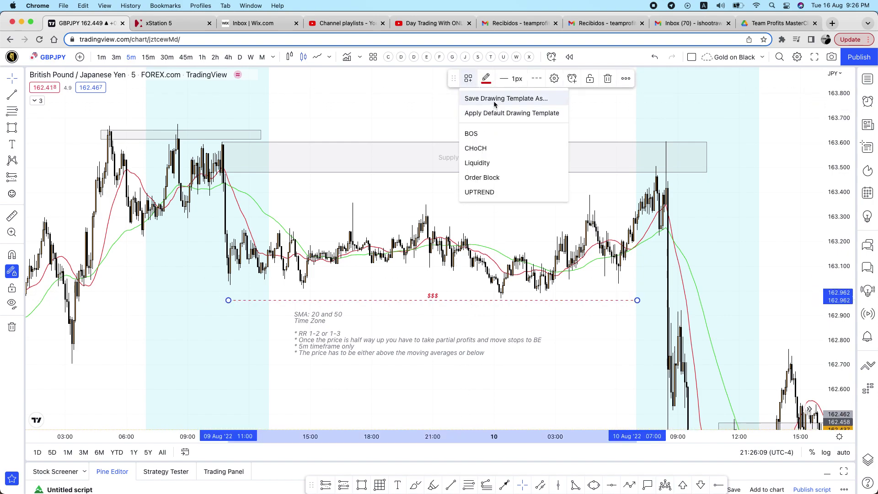
click(494, 99)
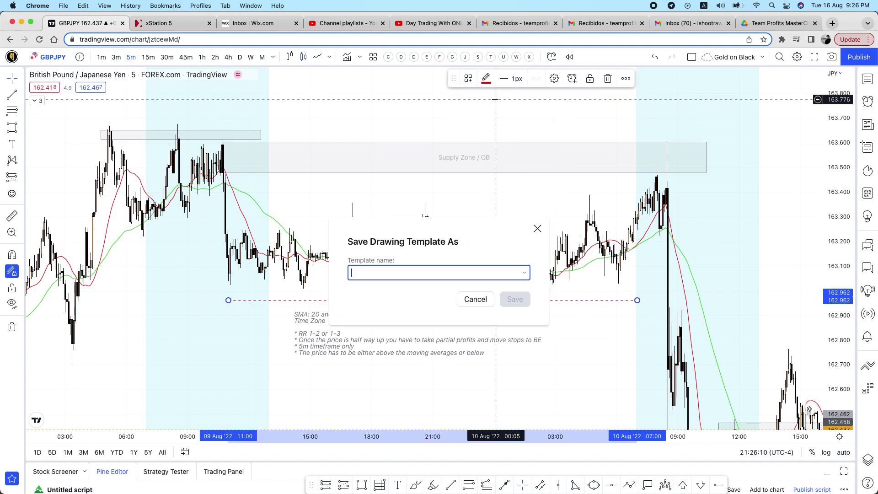
click(524, 272)
click(387, 326)
click(515, 297)
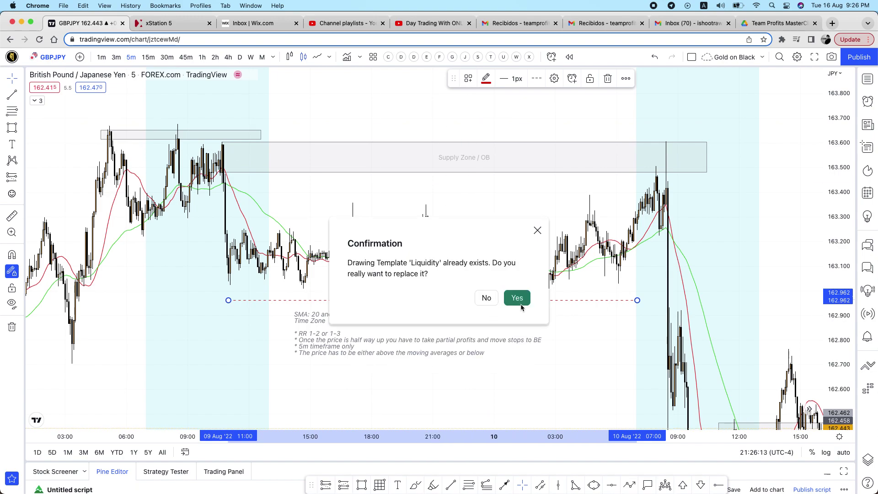
click(515, 298)
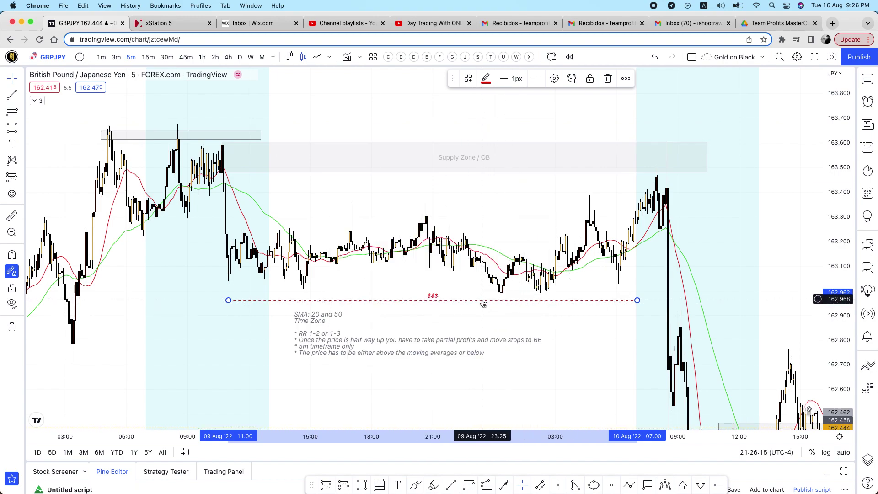
Step: Draw a second line near 163.39 and apply the Liquidity template to it
click(9, 97)
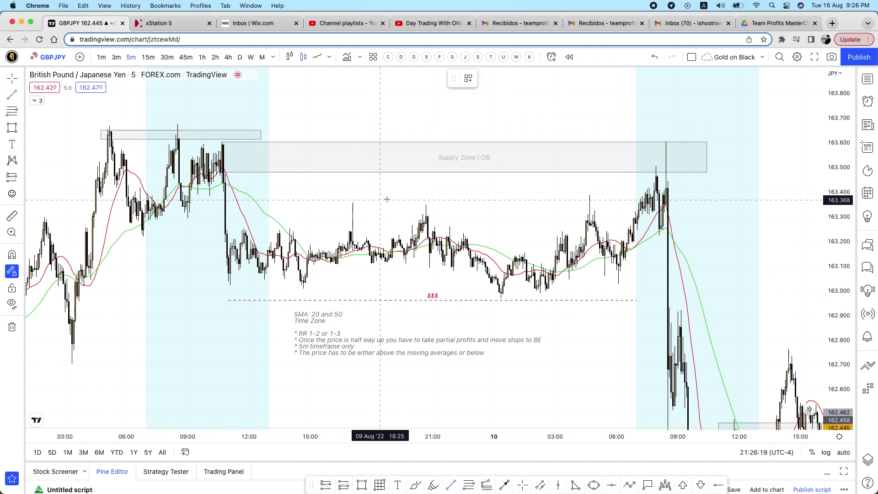
click(244, 197)
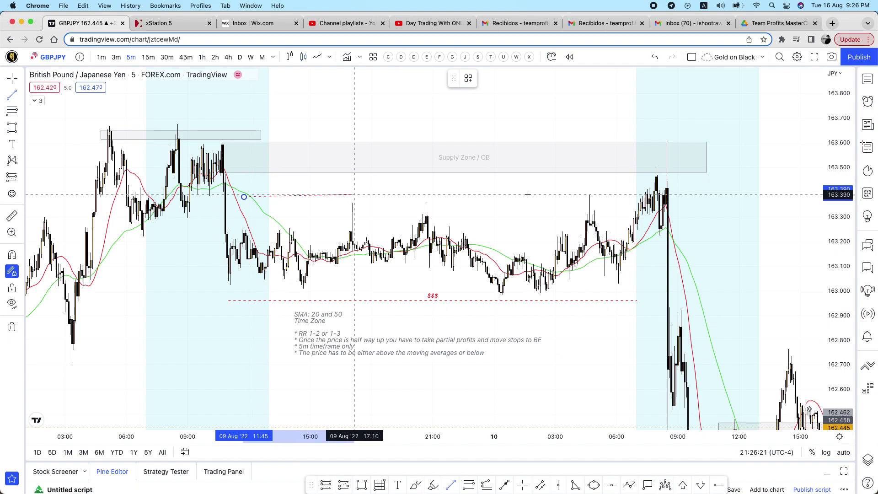
click(623, 193)
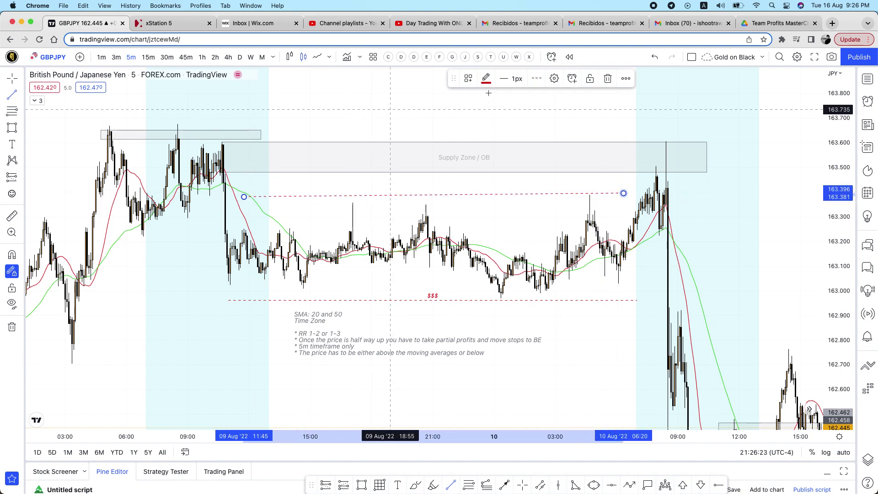
click(468, 78)
click(477, 162)
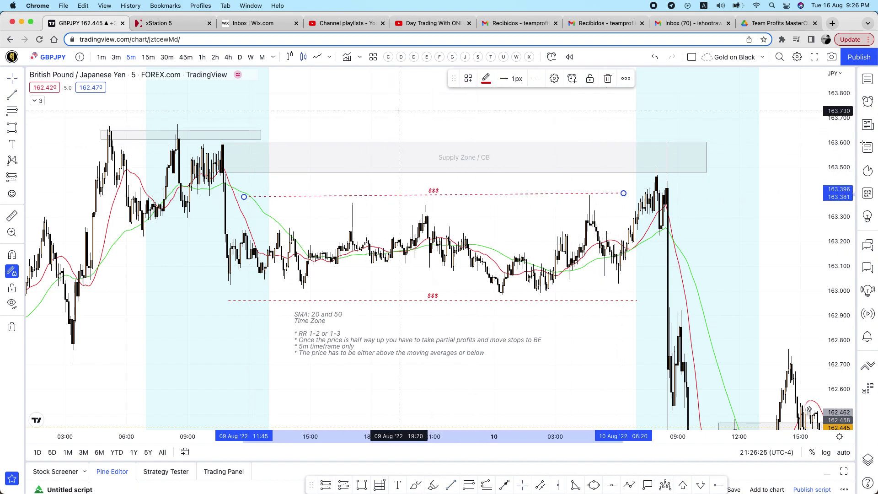
click(400, 107)
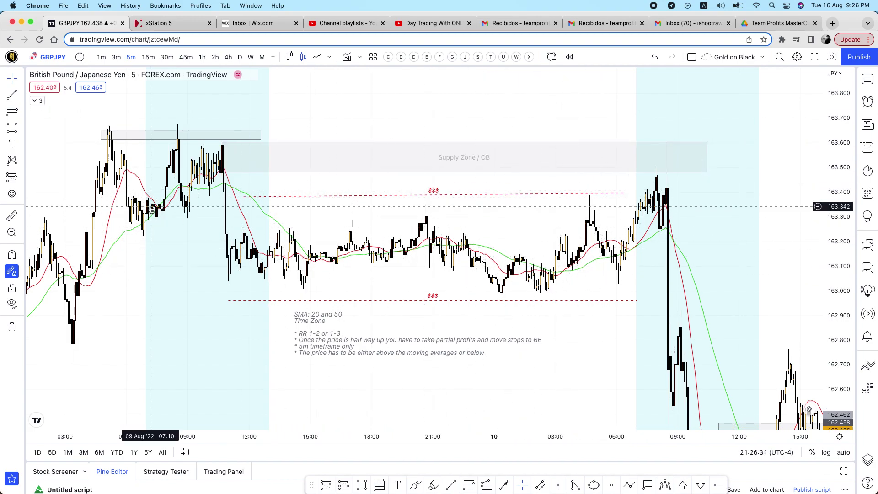
Step: Place a short from about 163.272 with stop 163.390 and target 162.964, risk/reward 2.61
click(20, 178)
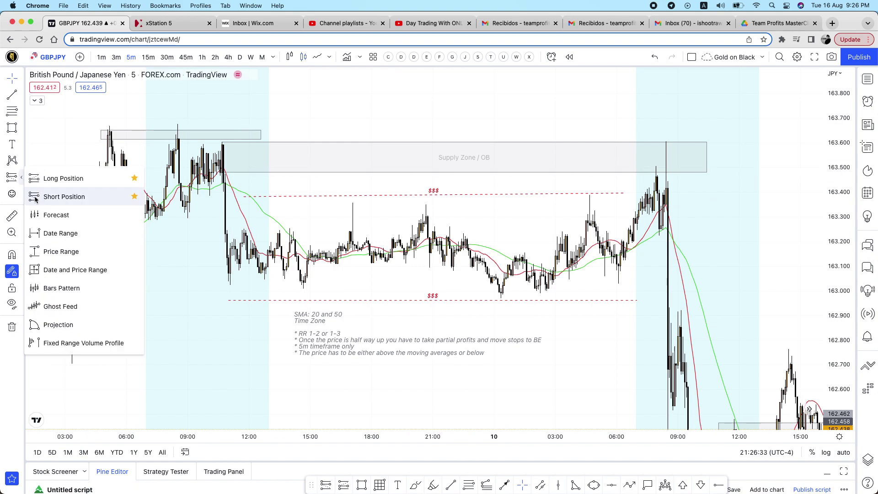
click(64, 196)
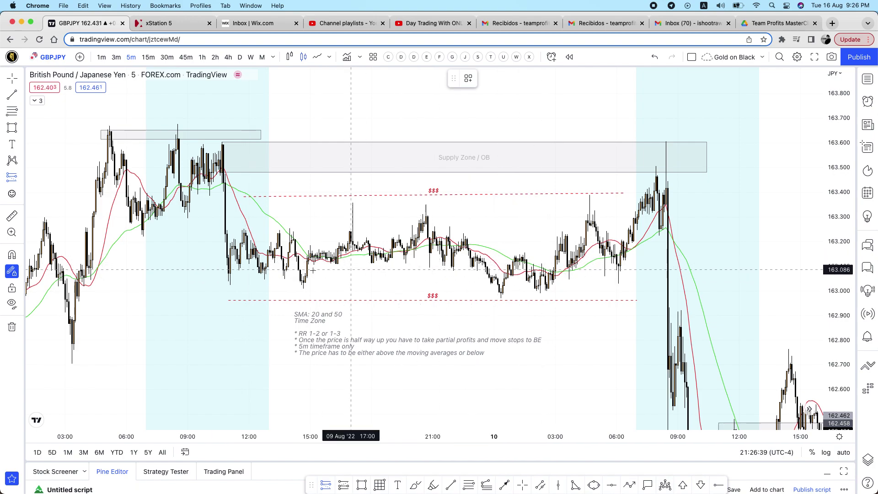
click(553, 271)
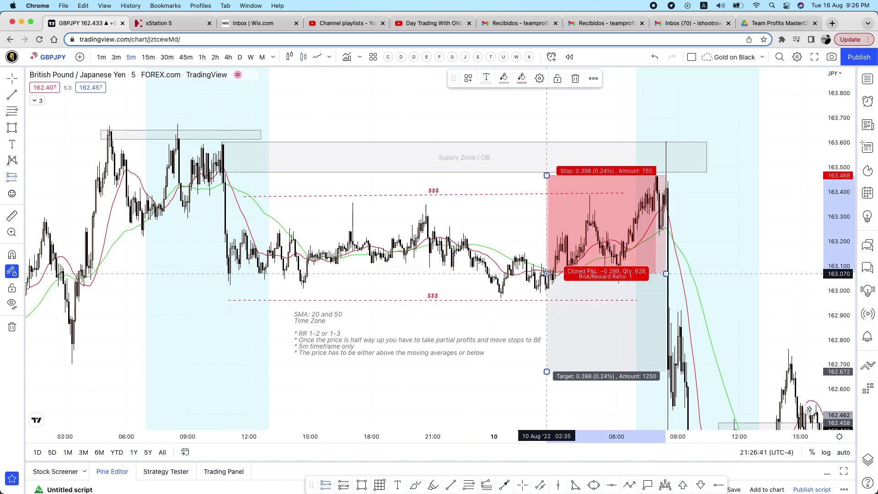
drag(552, 328, 549, 349)
drag(568, 220, 447, 167)
drag(425, 126, 430, 194)
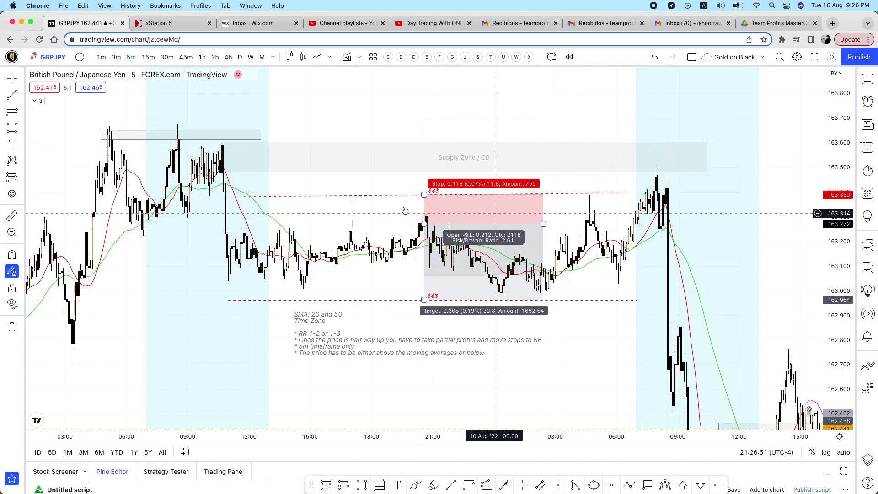
click(392, 303)
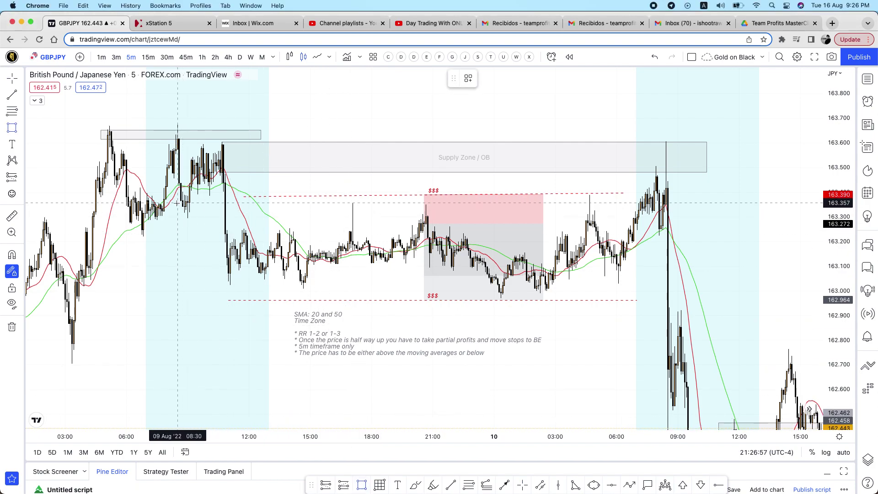
Step: Draw a range-top rectangle, copy it to the range bottom, and delete the short position
drag(175, 203, 700, 214)
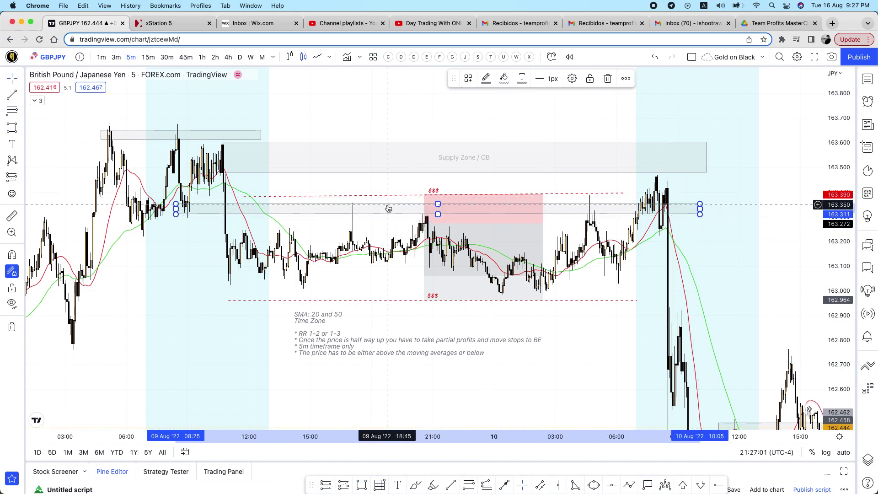
drag(388, 208, 389, 296)
click(515, 250)
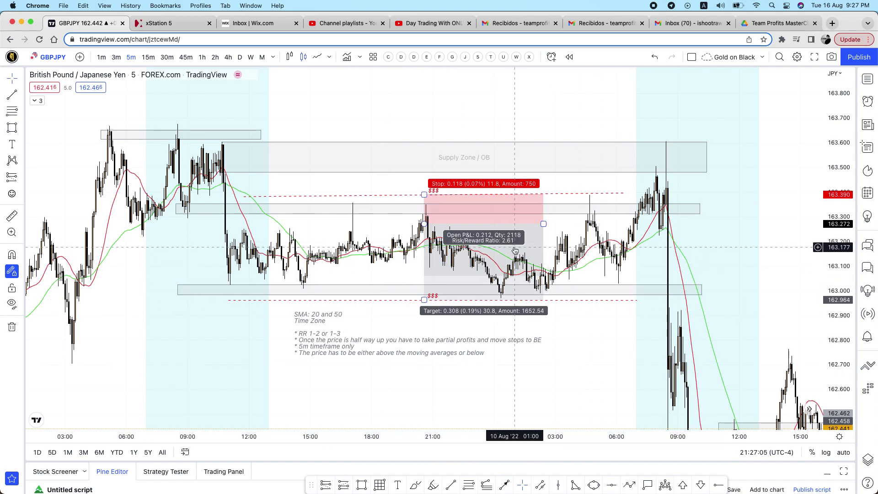
key(Delete)
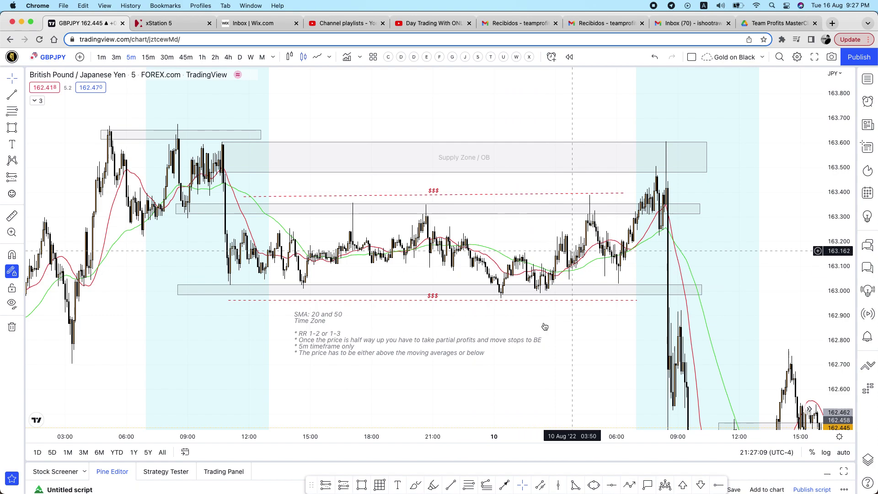
Step: Place a long position at the range bottom
click(23, 176)
click(57, 182)
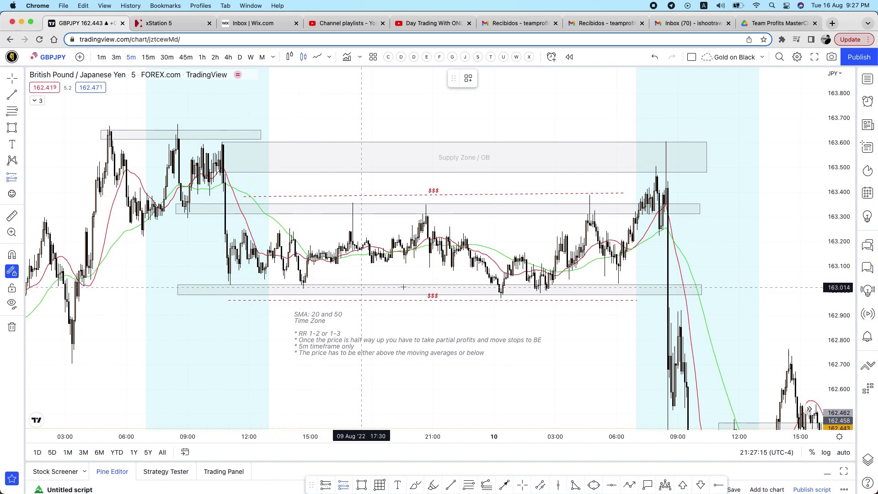
click(505, 281)
Step: Set the long's stop to 162.951 and target to 163.624, then move it to the earlier range-bottom touch
drag(506, 381, 506, 303)
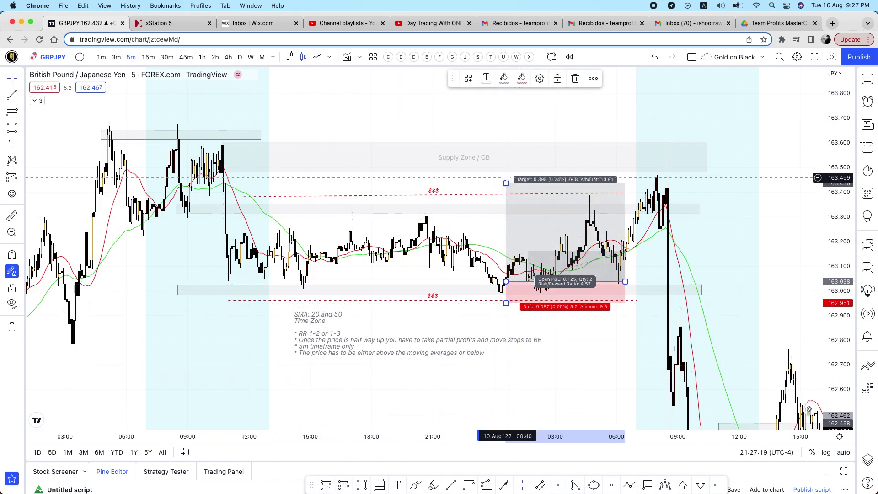
drag(506, 184, 529, 72)
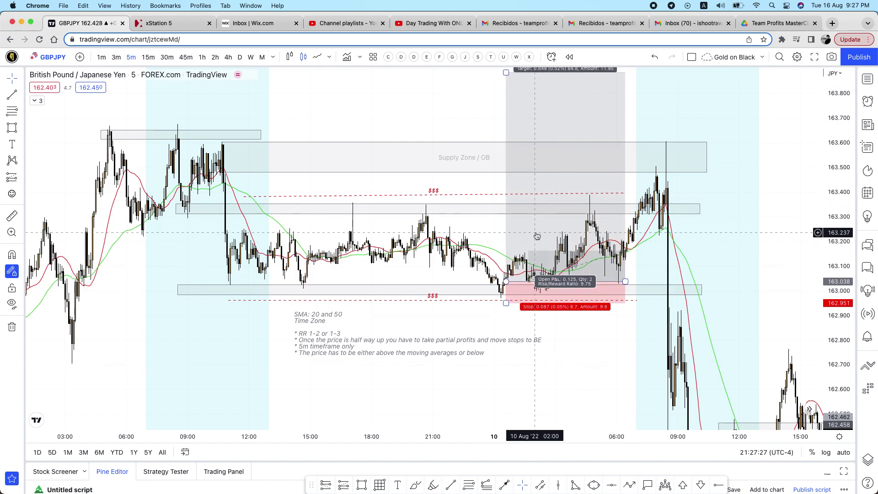
mouse_move(537, 236)
mouse_down()
mouse_move(534, 293)
mouse_move(559, 293)
mouse_up()
drag(579, 229, 326, 228)
click(332, 320)
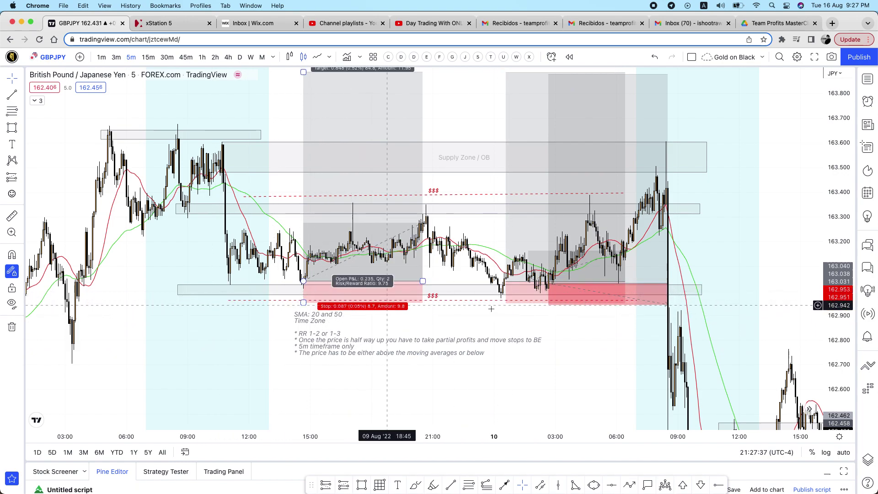
key(super+z)
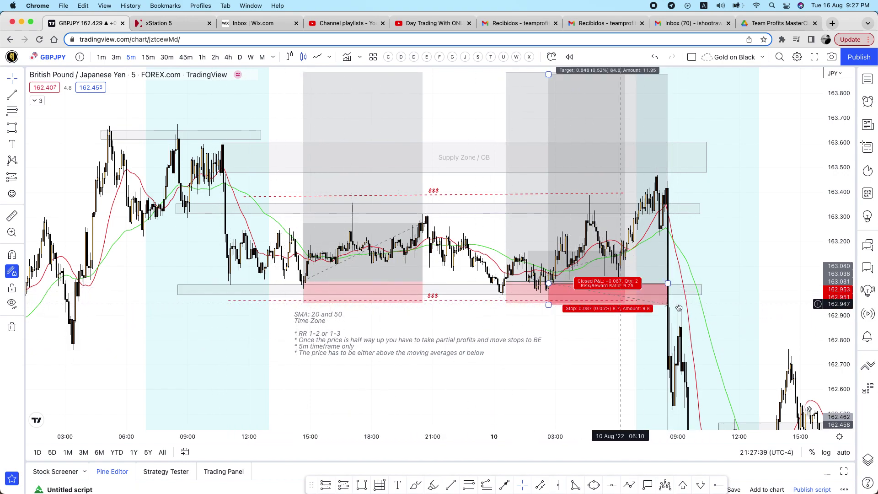
key(super+y)
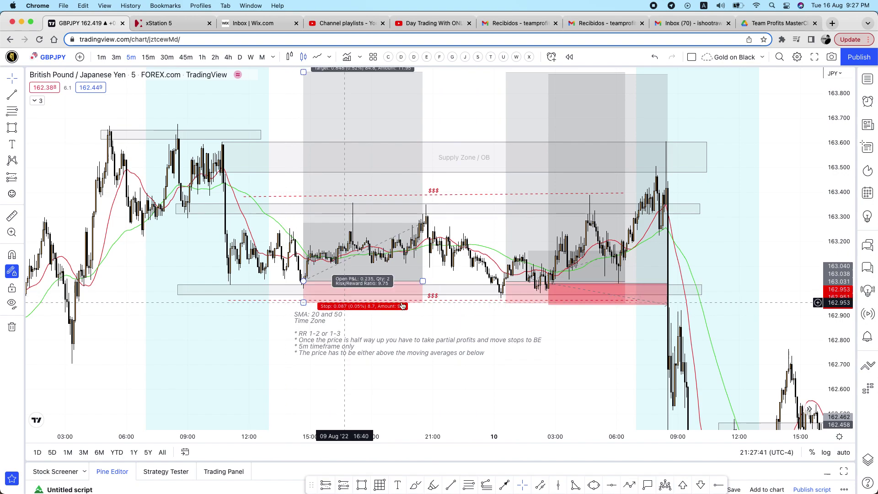
click(438, 303)
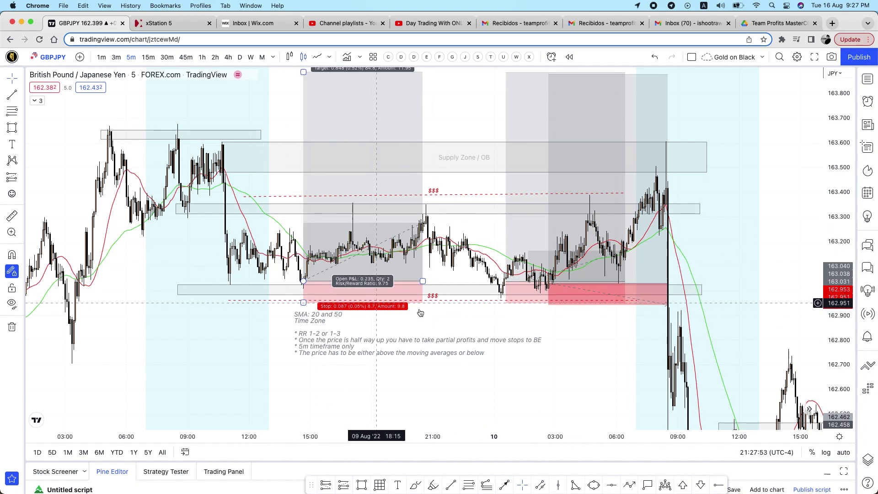
Step: Erase the three position drawings from the chart
click(378, 241)
click(529, 232)
click(590, 235)
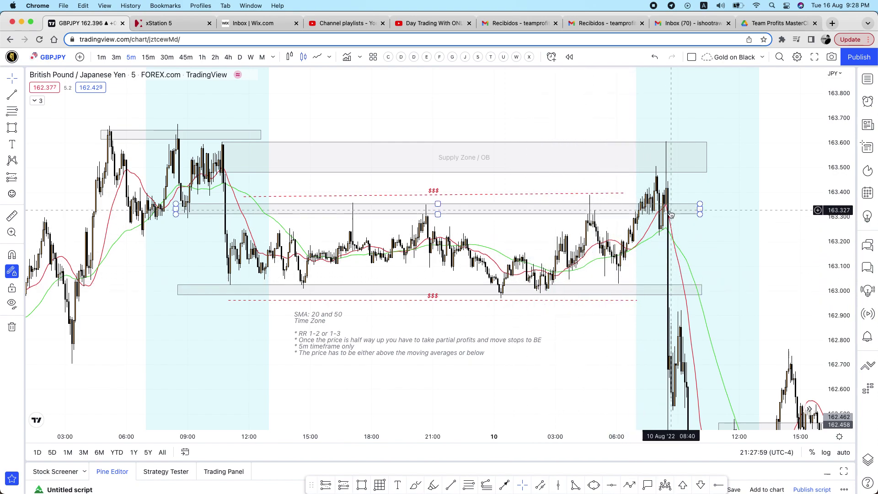
click(668, 192)
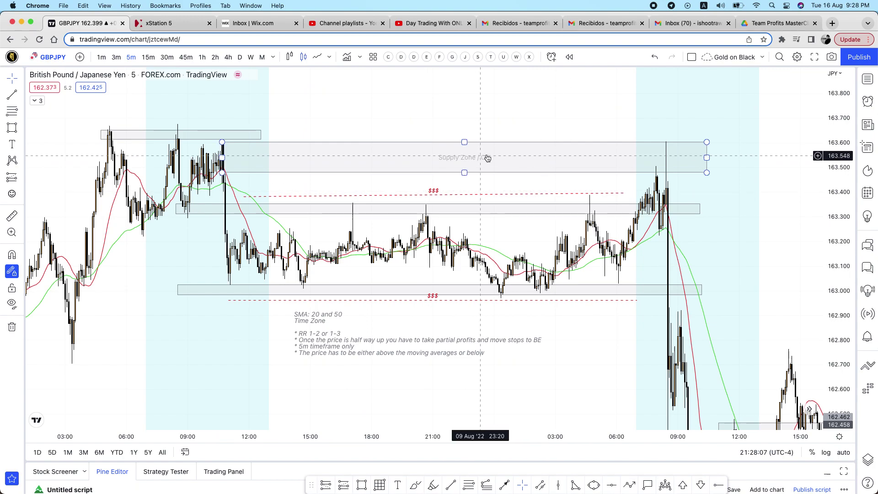
click(629, 484)
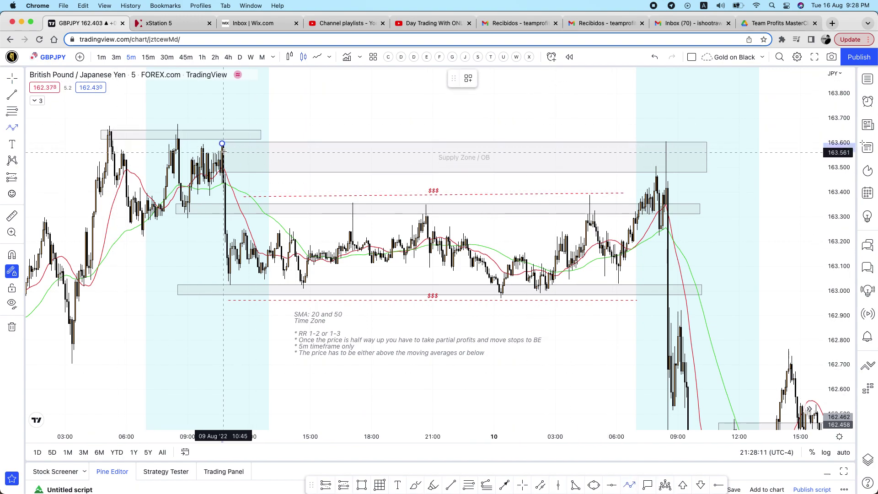
click(235, 281)
click(277, 214)
click(337, 214)
click(366, 281)
click(402, 214)
click(452, 282)
click(484, 209)
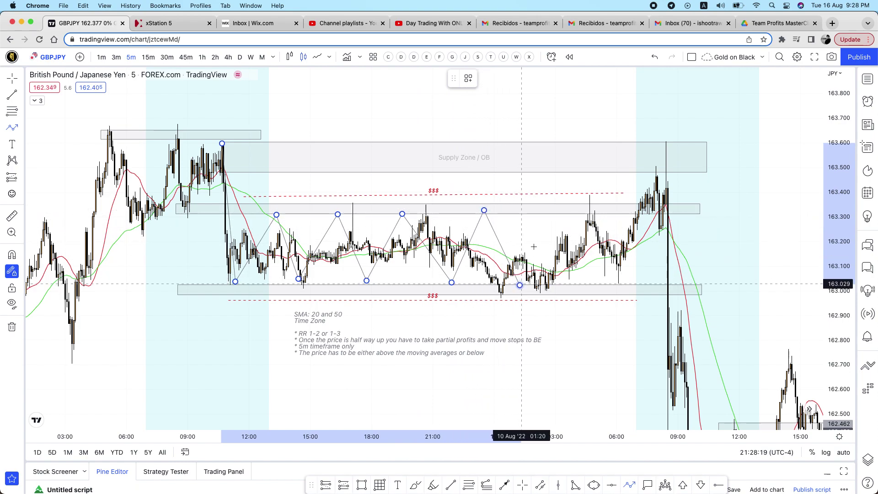
click(562, 208)
click(594, 287)
click(625, 207)
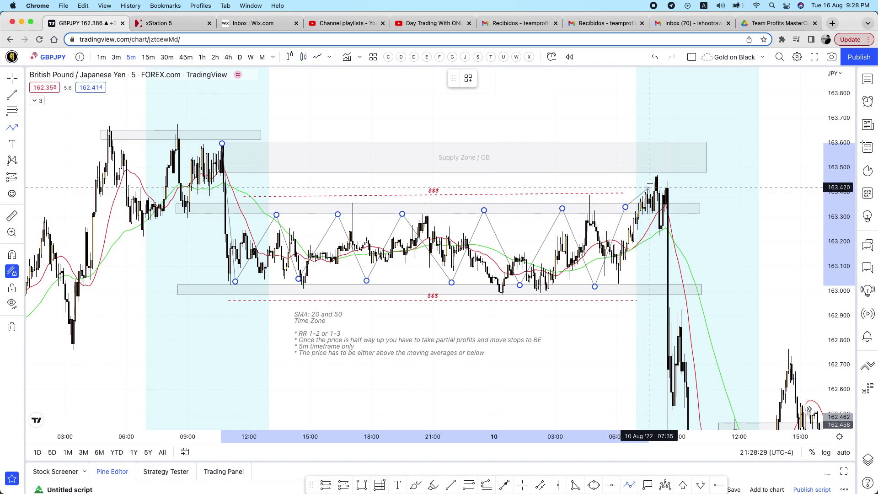
click(657, 151)
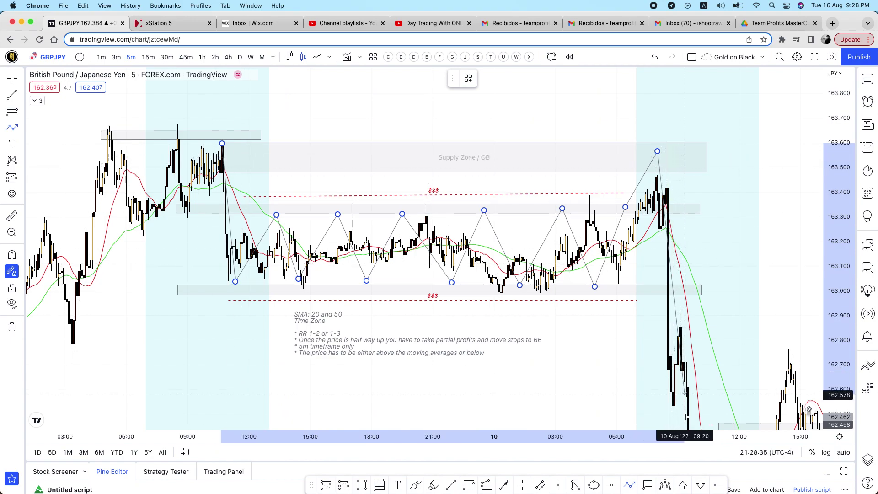
key(Escape)
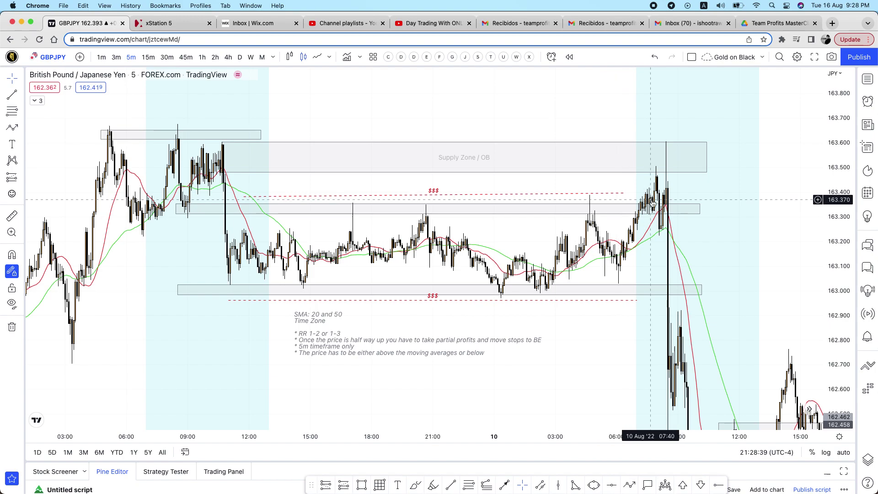
click(18, 177)
click(51, 175)
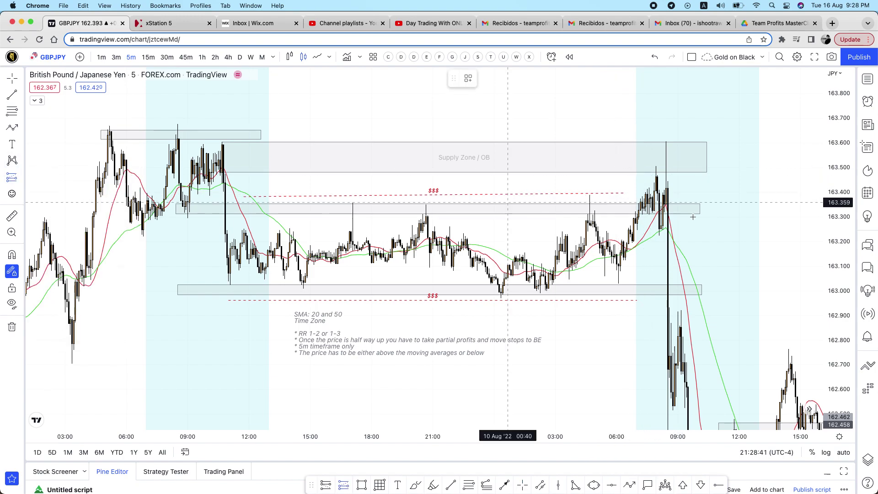
click(645, 194)
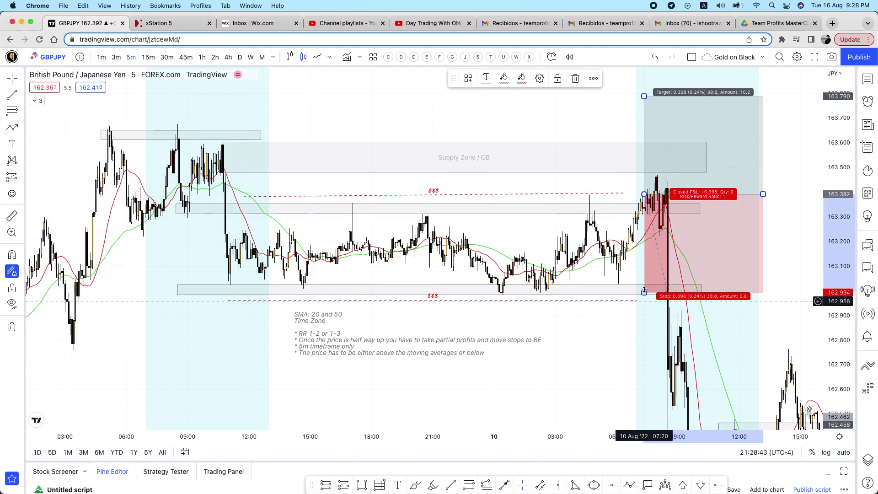
drag(644, 292, 644, 227)
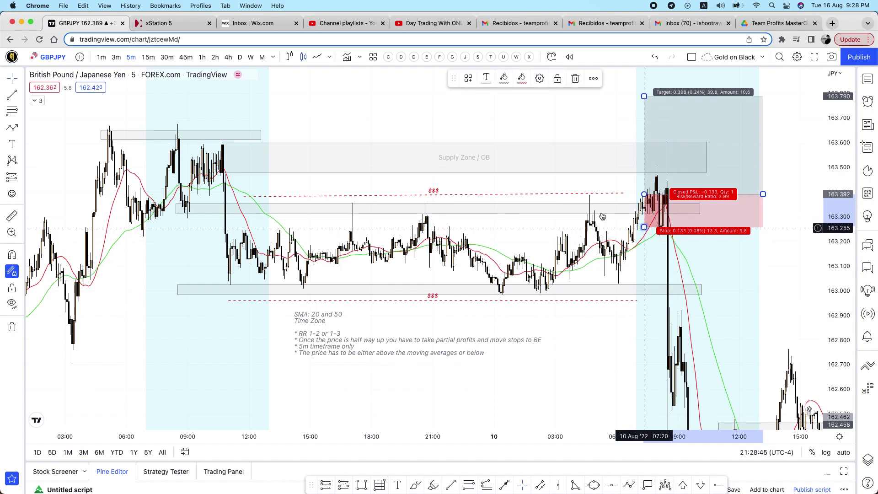
drag(489, 184, 486, 206)
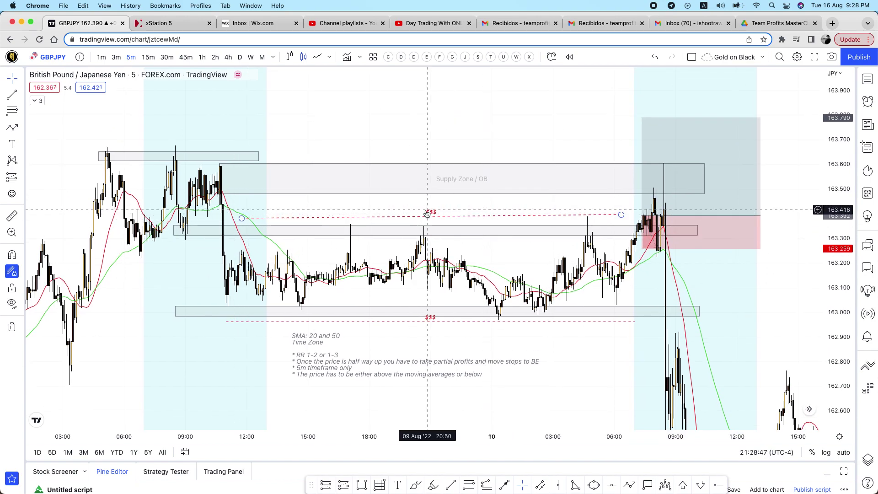
click(647, 131)
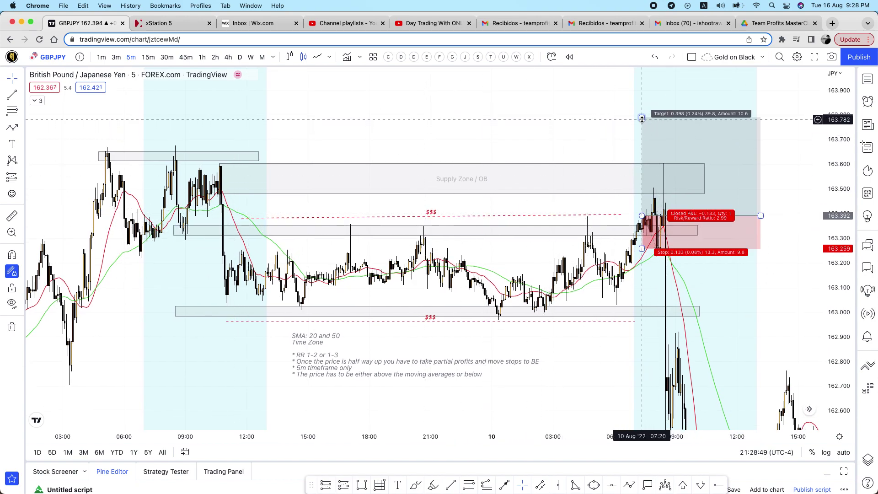
drag(642, 119, 641, 73)
drag(779, 152, 775, 146)
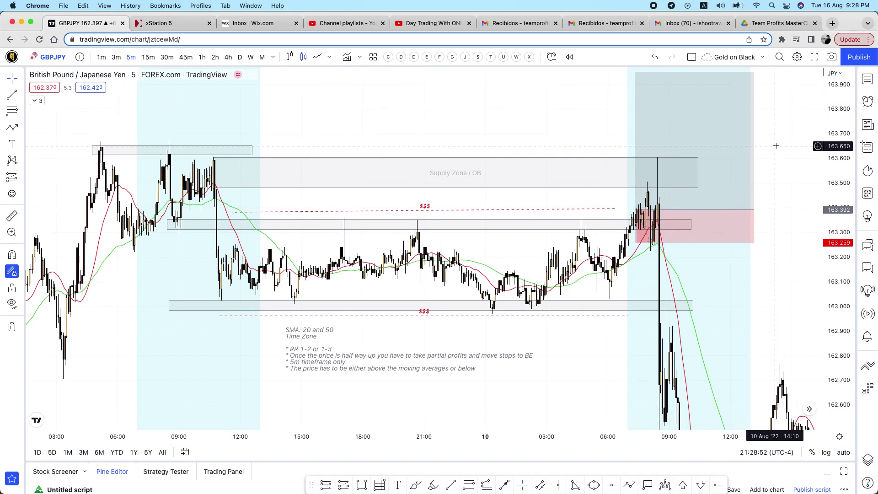
click(642, 221)
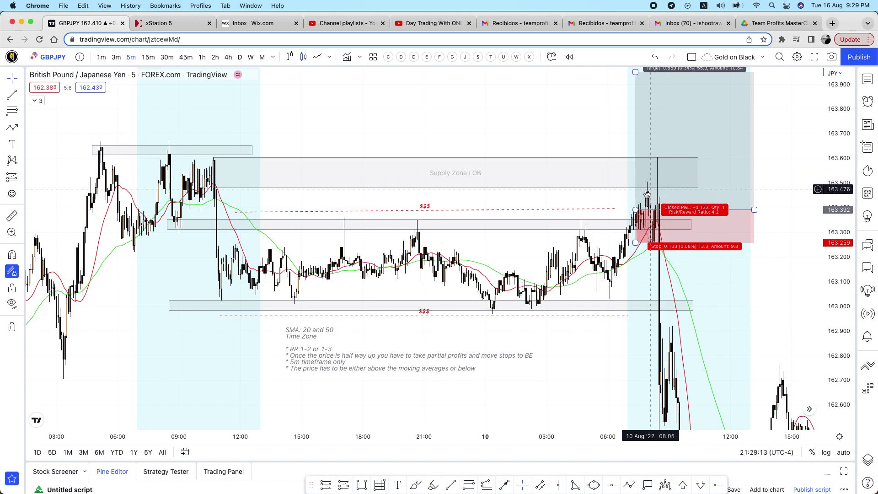
click(722, 171)
key(Delete)
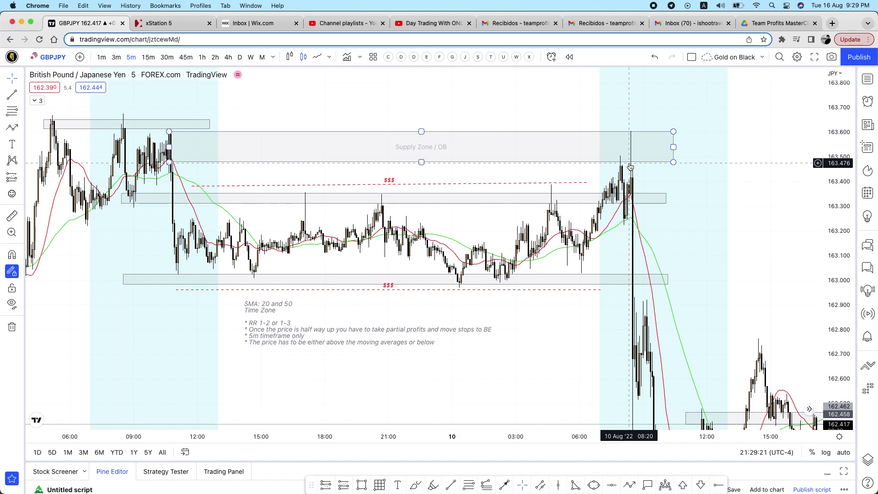
Step: Place a short at the 163.481 supply zone entry with its target at 162.571
click(21, 178)
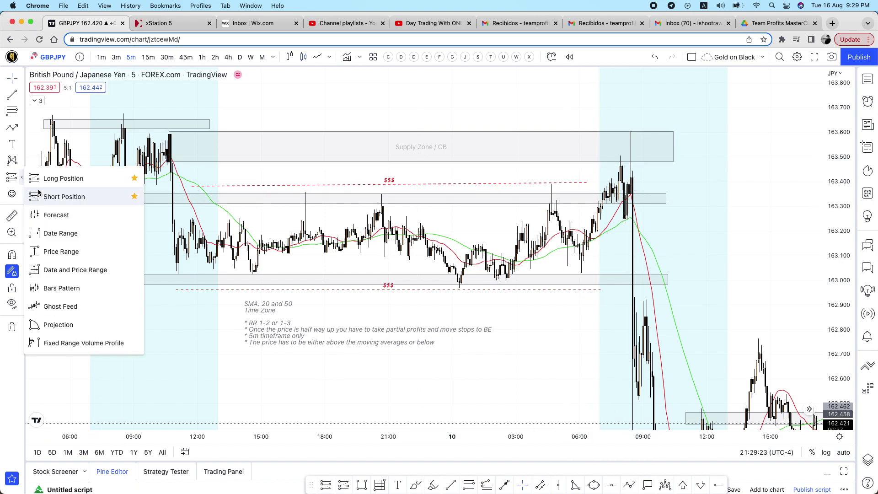
click(75, 189)
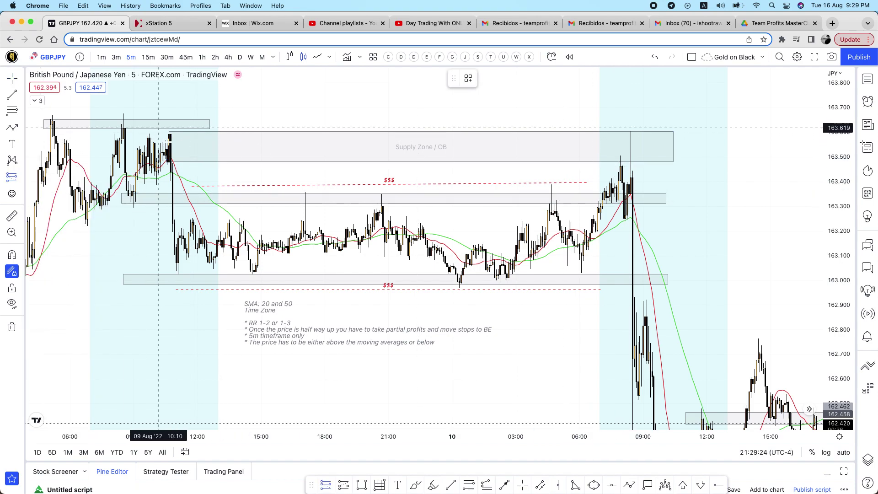
click(614, 162)
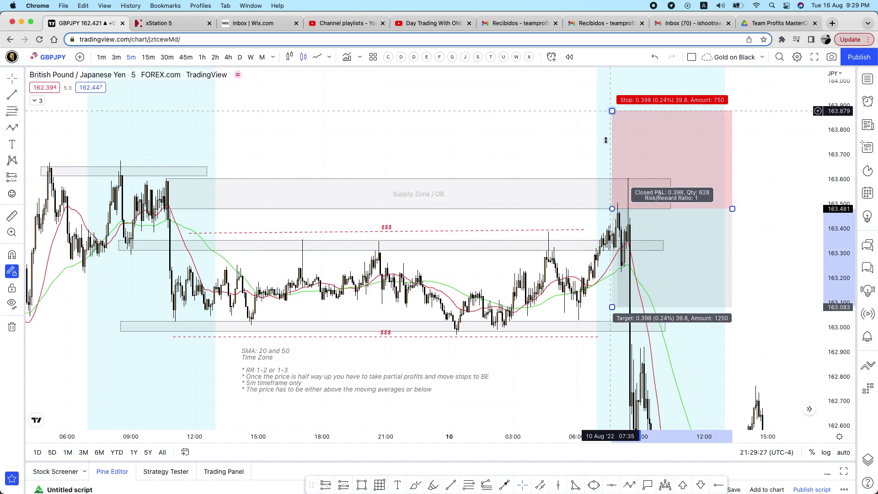
drag(606, 140, 611, 173)
drag(648, 341, 632, 222)
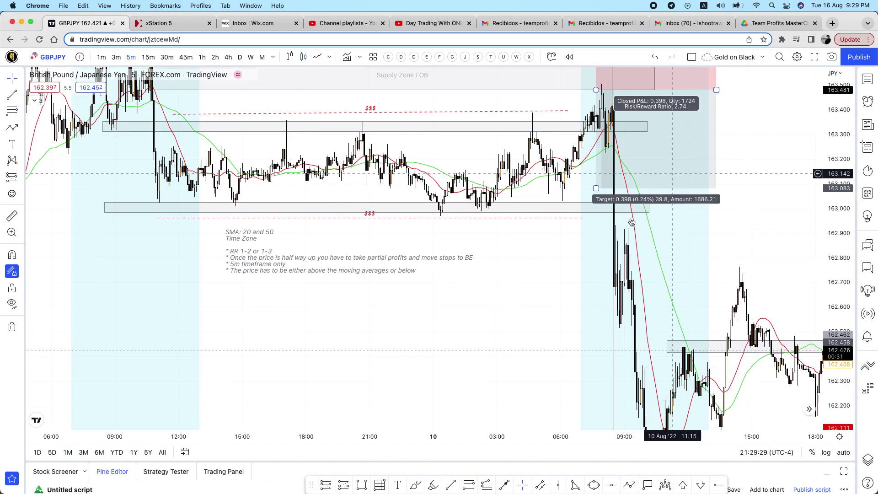
drag(596, 188, 596, 329)
scroll(515, 264, down, 3)
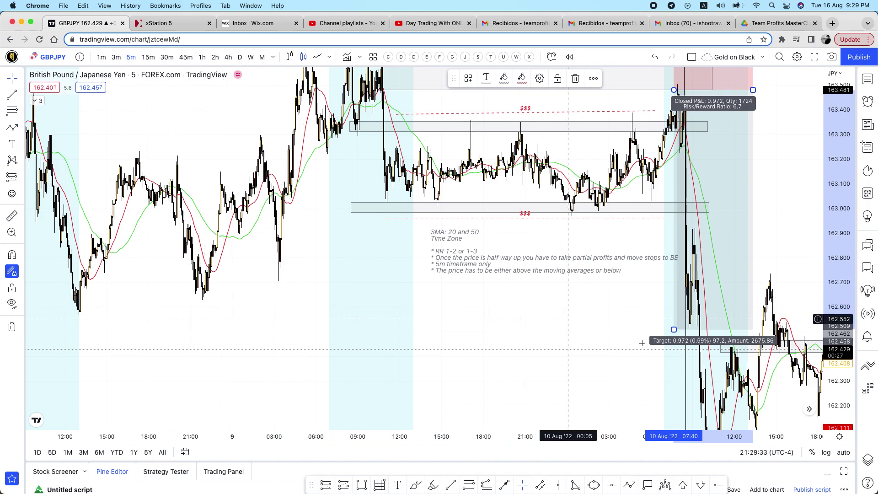
drag(673, 329, 673, 314)
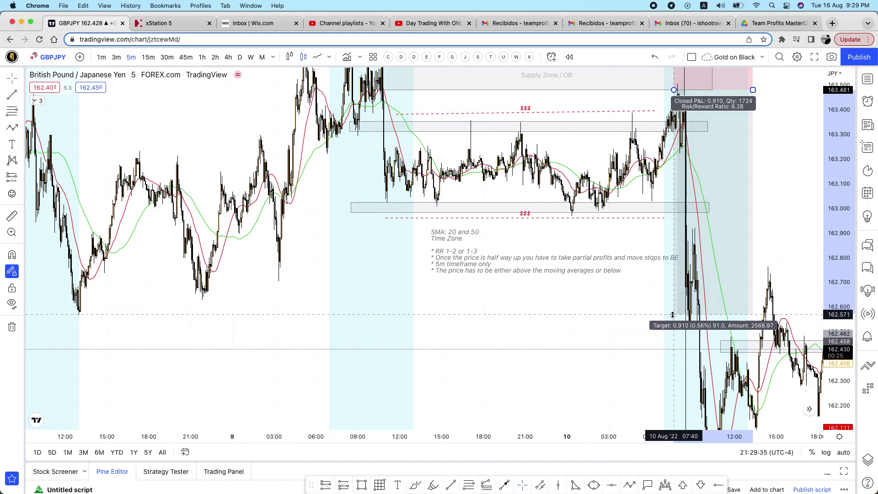
click(135, 298)
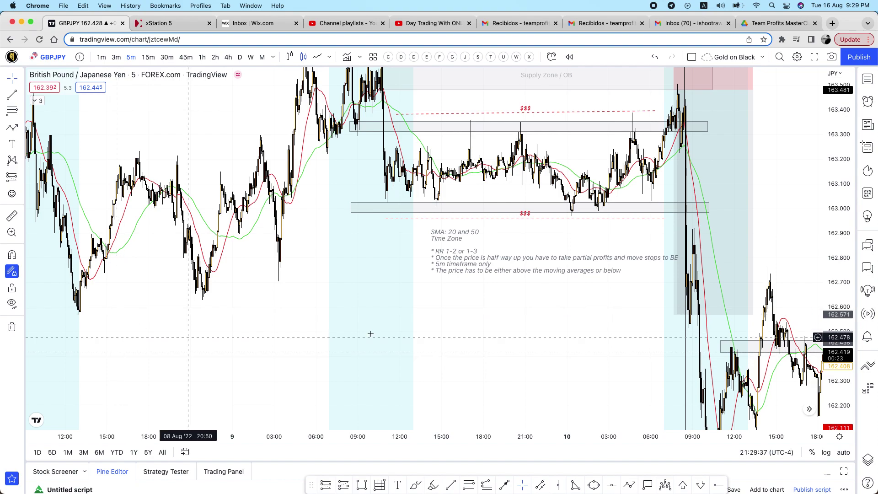
Step: Pull the short position's stop down to breakeven at 163.482
drag(566, 329, 489, 341)
scroll(722, 199, up, 5)
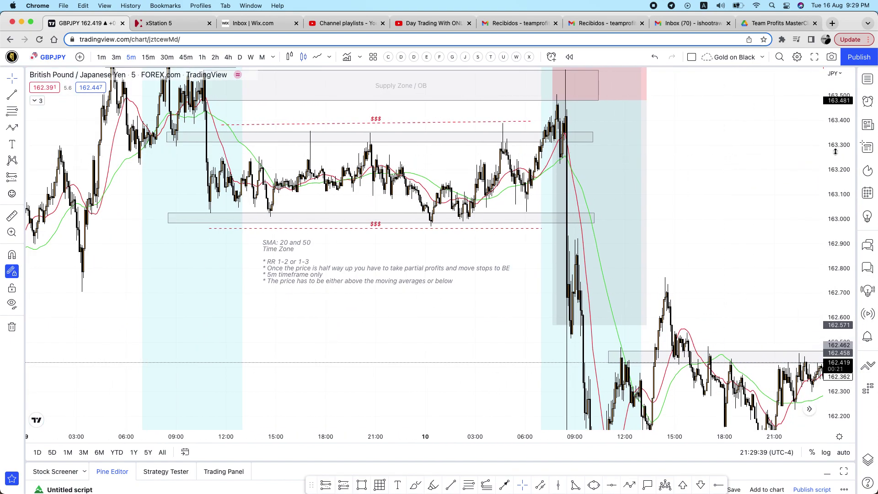
scroll(731, 196, up, 1)
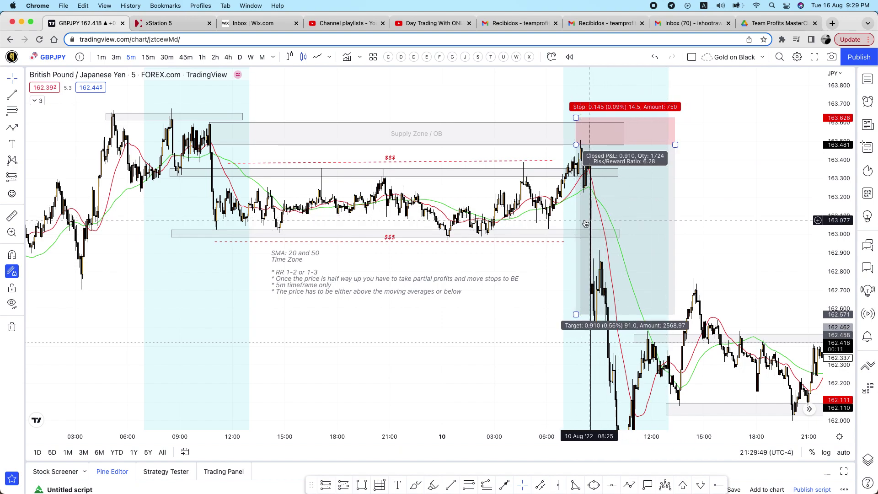
drag(576, 118, 542, 157)
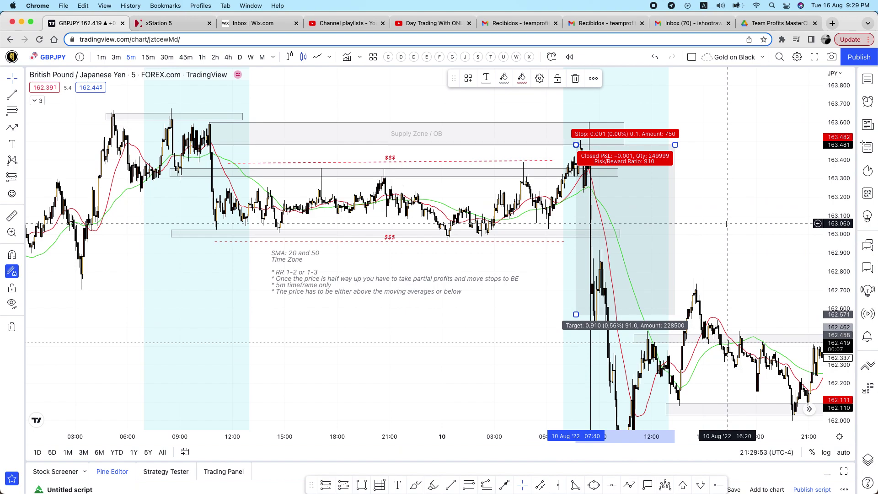
click(717, 186)
drag(719, 186, 753, 236)
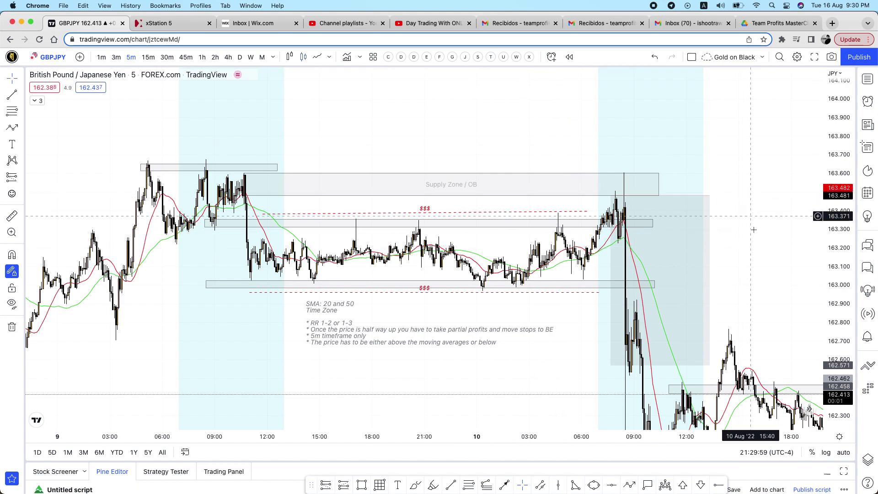
drag(754, 227, 754, 226)
Step: Delete the short position, the Supply Zone / OB box and the top-left grey rectangle
click(706, 222)
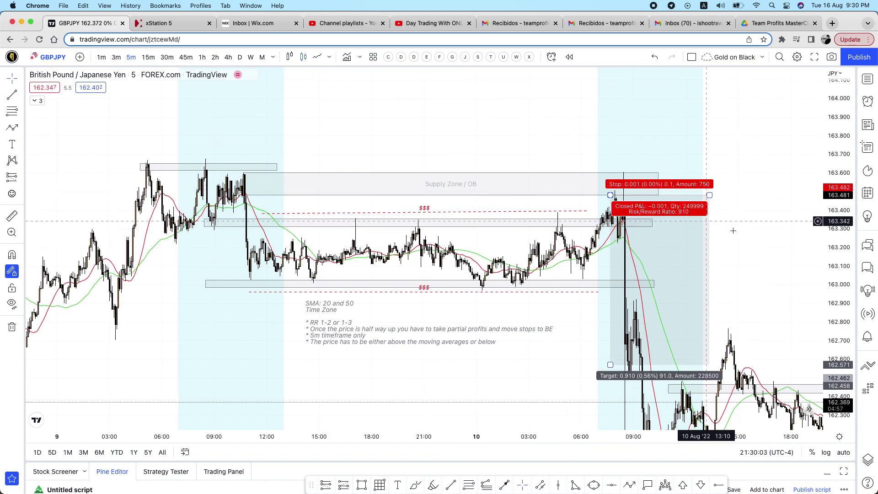
scroll(731, 227, up, 1)
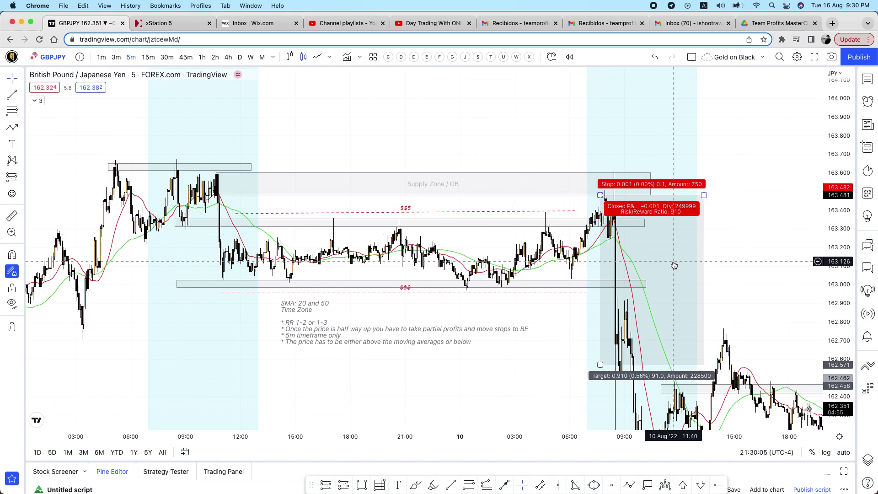
click(463, 182)
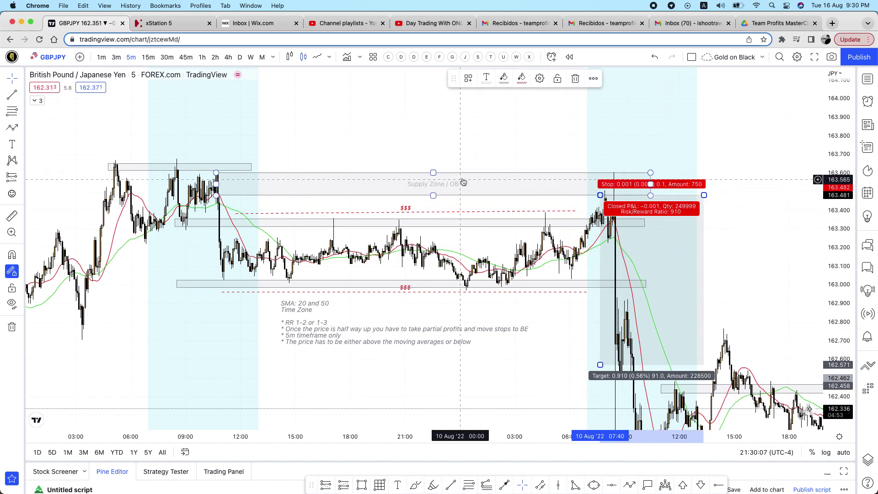
key(Delete)
click(249, 167)
key(Delete)
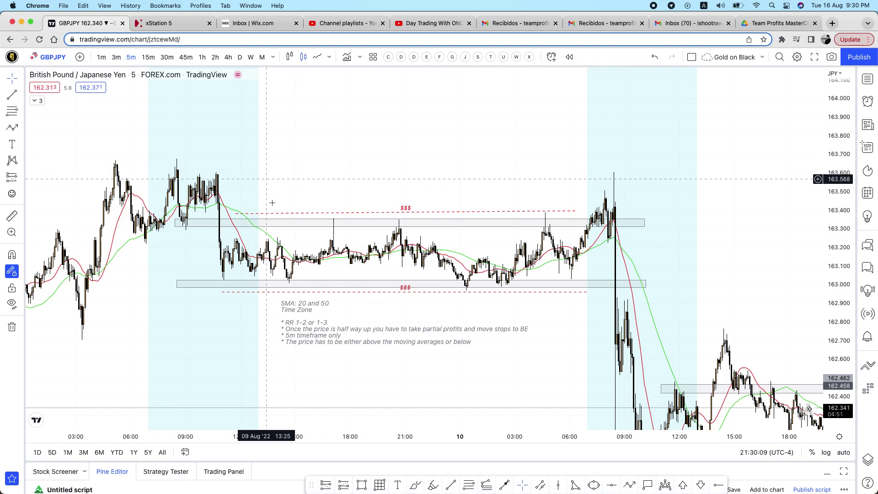
Step: Delete both range rectangles with their $$$ lines and move the SMA rules note near the chart top
click(277, 221)
key(Delete)
click(383, 286)
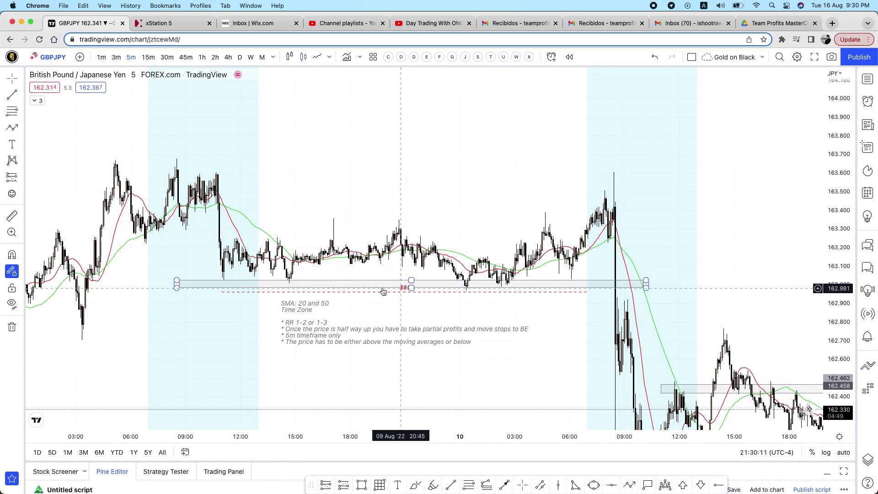
key(Delete)
drag(400, 307, 443, 130)
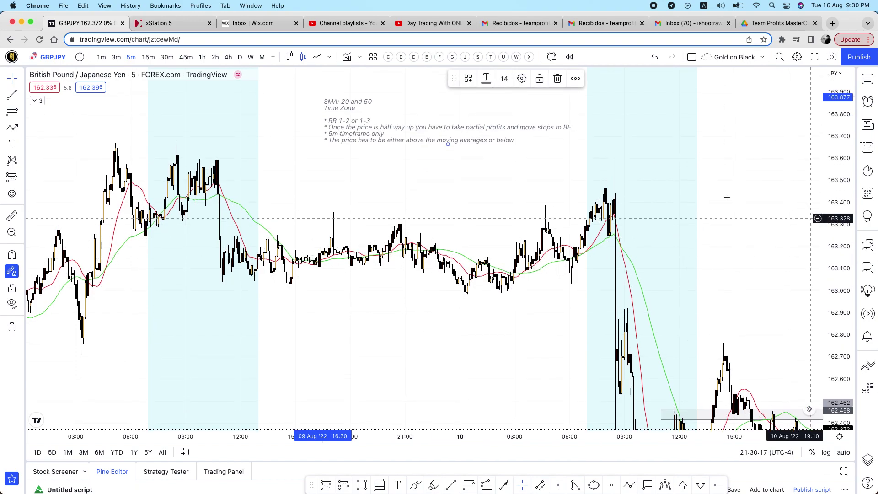
drag(721, 244, 724, 247)
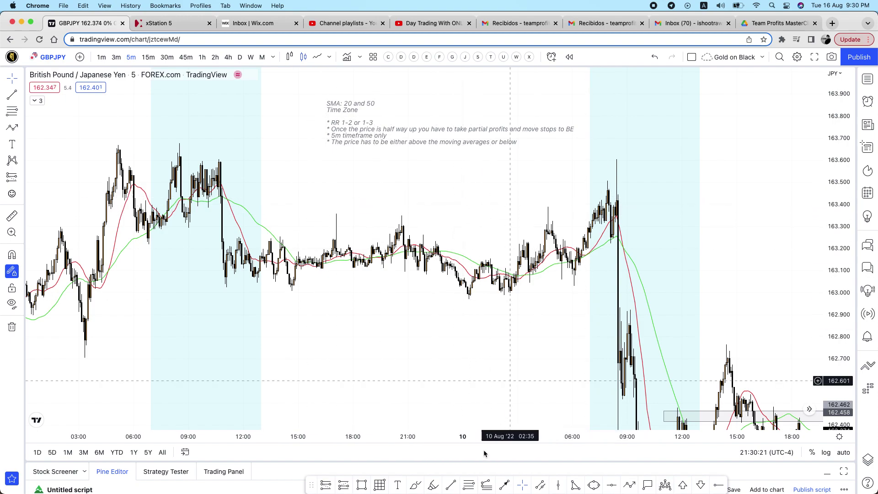
Step: Draw a rectangle along the range highs near 163.3
click(361, 485)
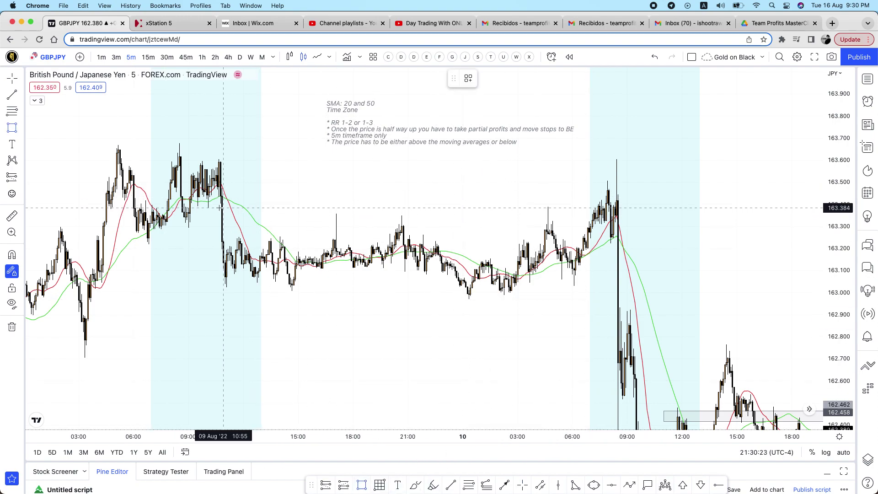
mouse_move(190, 205)
mouse_down()
mouse_move(613, 204)
mouse_move(662, 216)
mouse_up()
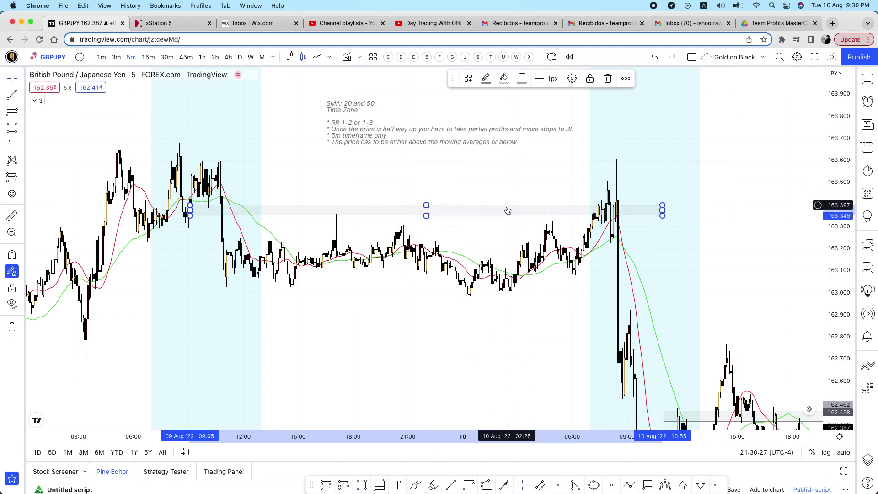
drag(506, 213, 509, 220)
click(678, 222)
Step: Place a long position with entry at 163.405 and stop at 163.198
click(20, 177)
click(55, 178)
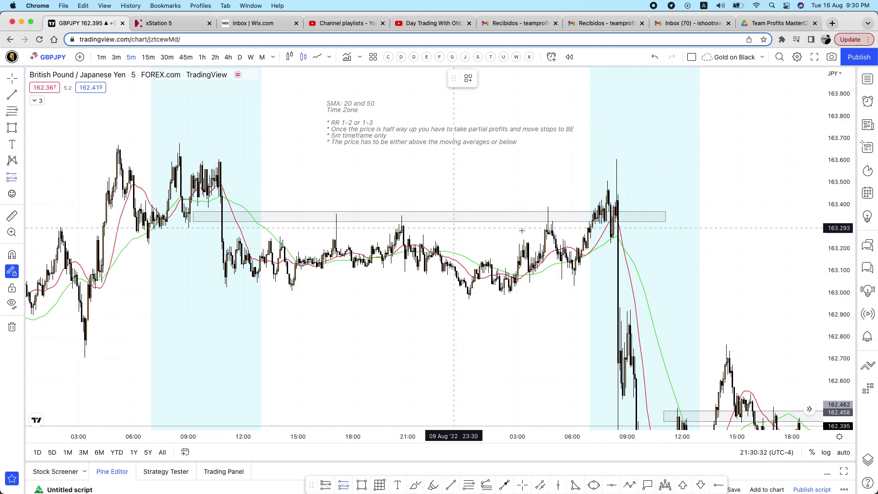
click(602, 204)
drag(602, 277, 607, 249)
Step: Raise the long target to about 164.025, shift entry to 163.409 and stop to 163.210
drag(602, 115, 607, 78)
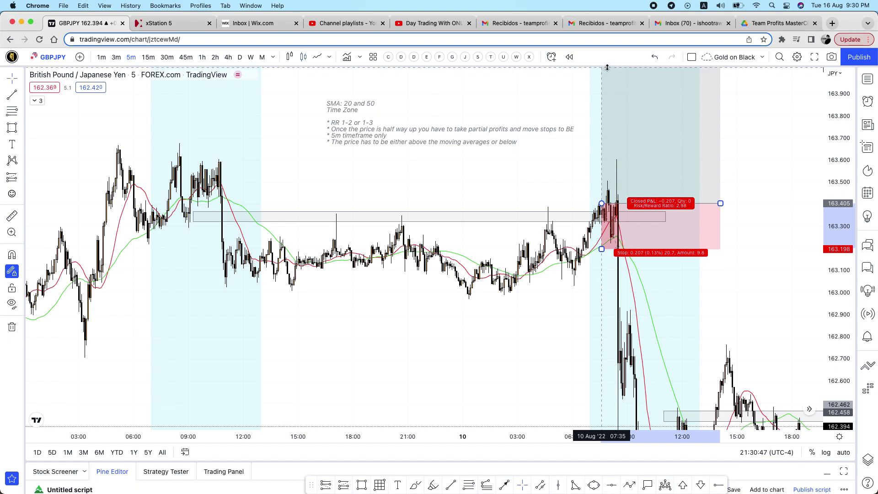
drag(606, 68, 597, 96)
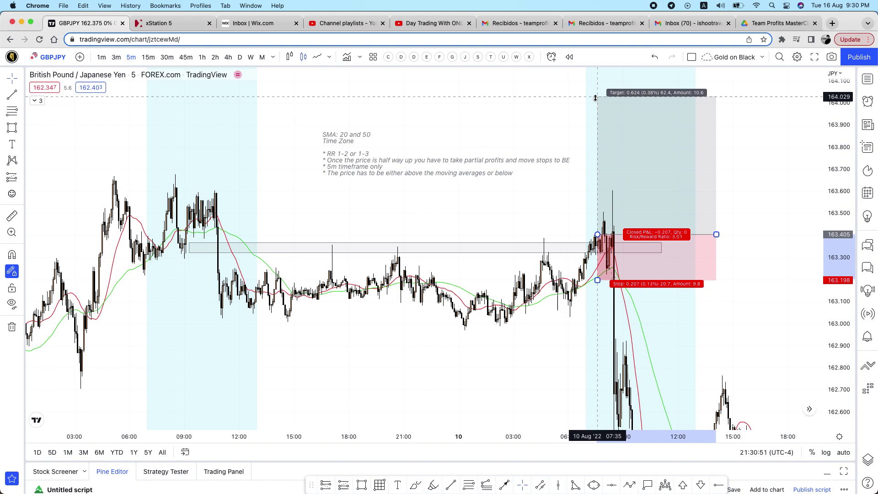
click(783, 144)
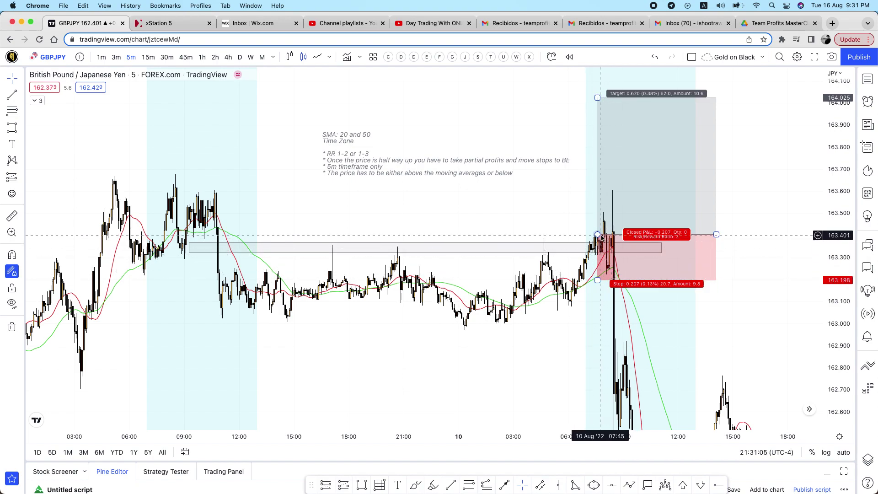
drag(597, 234, 602, 233)
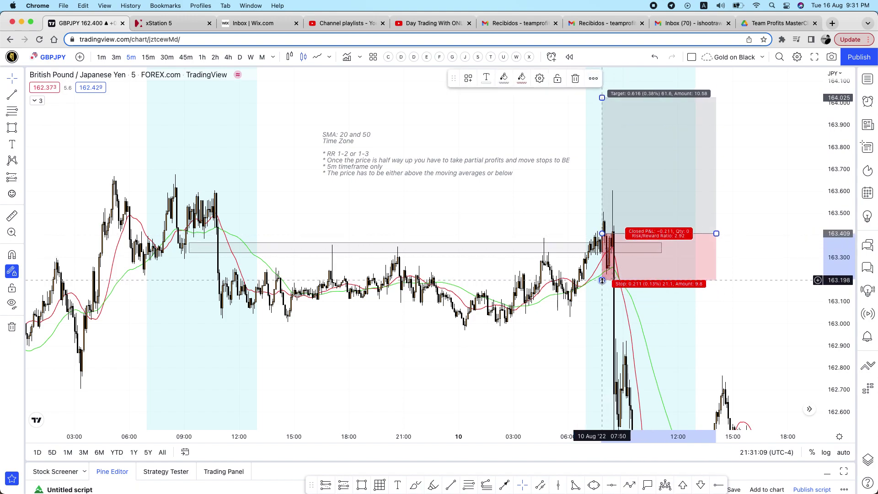
drag(602, 280, 601, 278)
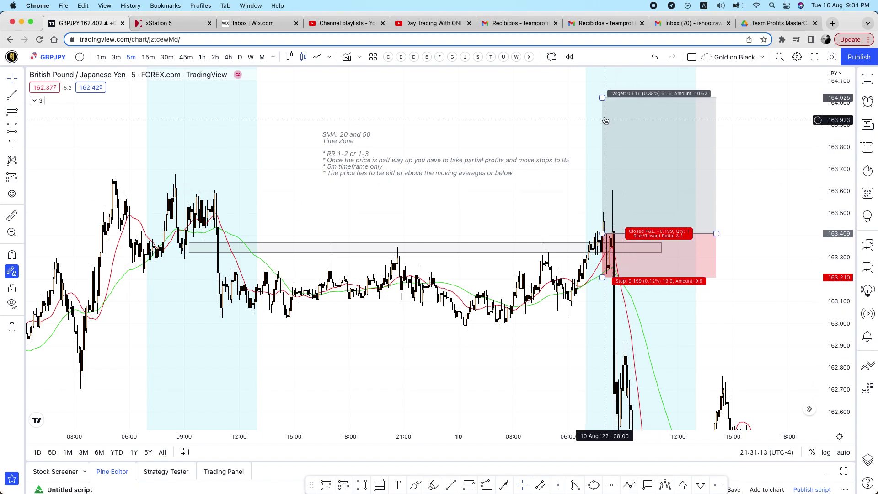
Step: Collapse the long position's target to its entry and draw a rectangle along the 163.000 range lows
drag(602, 97, 740, 314)
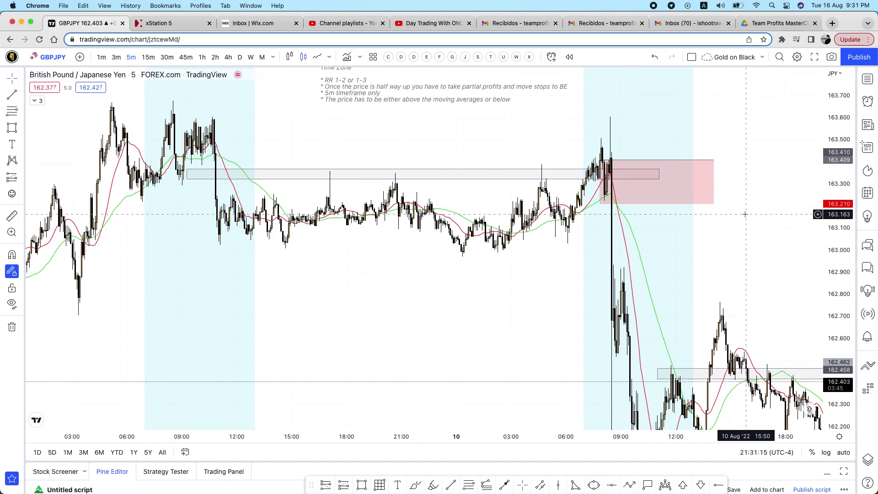
scroll(744, 214, down, 2)
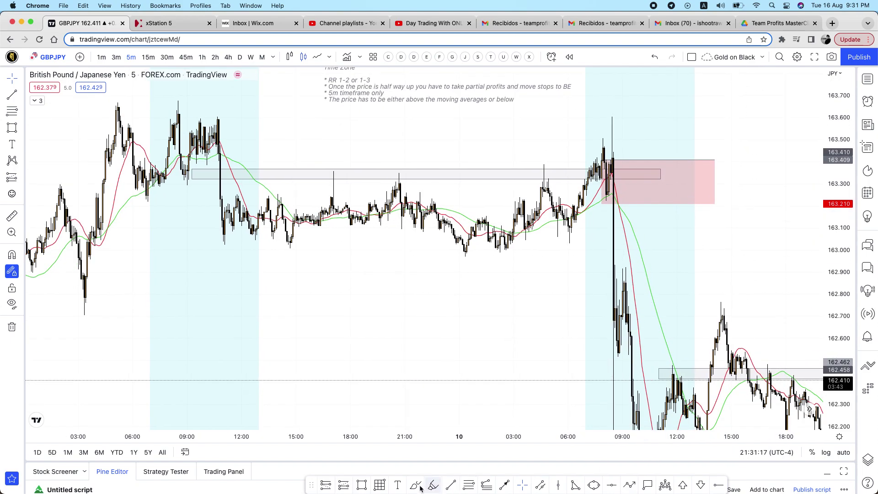
click(361, 484)
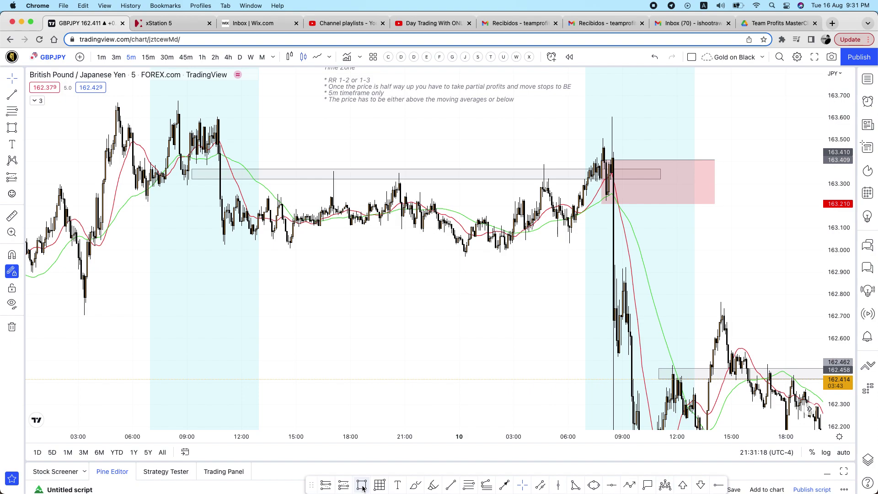
click(198, 245)
mouse_move(624, 245)
mouse_down()
mouse_move(657, 246)
mouse_move(658, 253)
mouse_up()
click(770, 246)
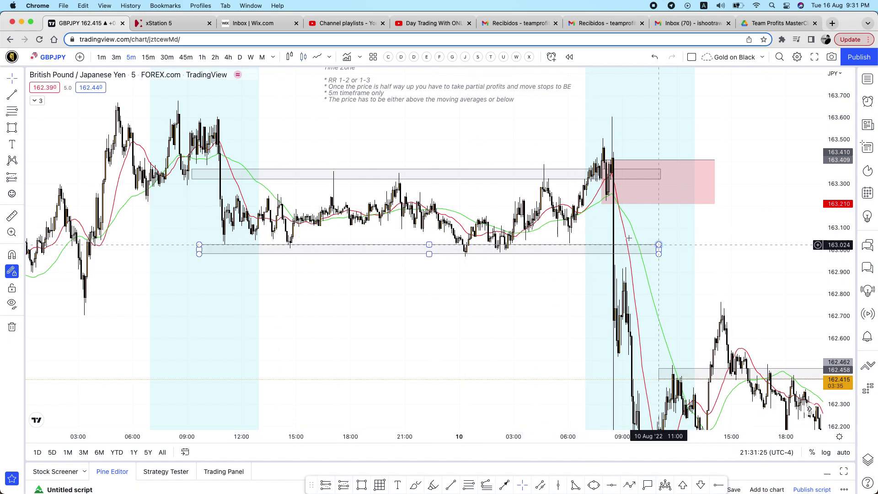
Step: Shorten the position box so it ends earlier in time
drag(731, 275, 806, 187)
scroll(805, 185, up, 3)
scroll(805, 185, down, 3)
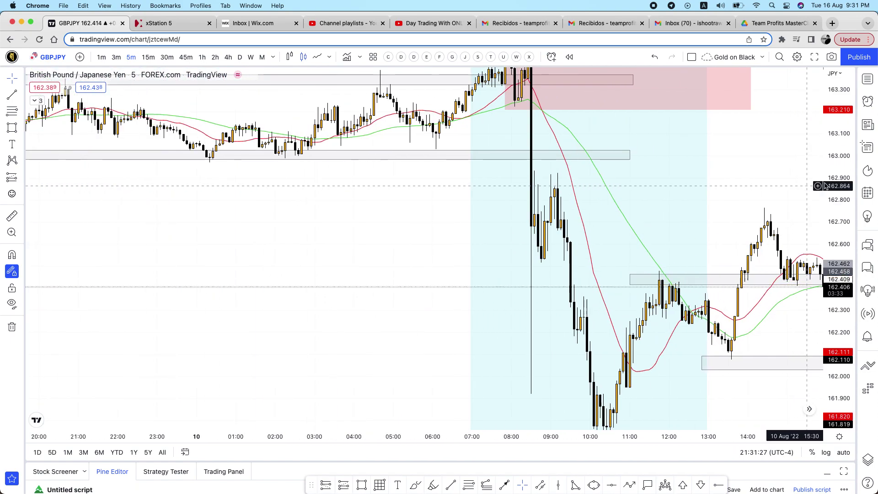
drag(768, 169, 733, 181)
scroll(733, 181, up, 2)
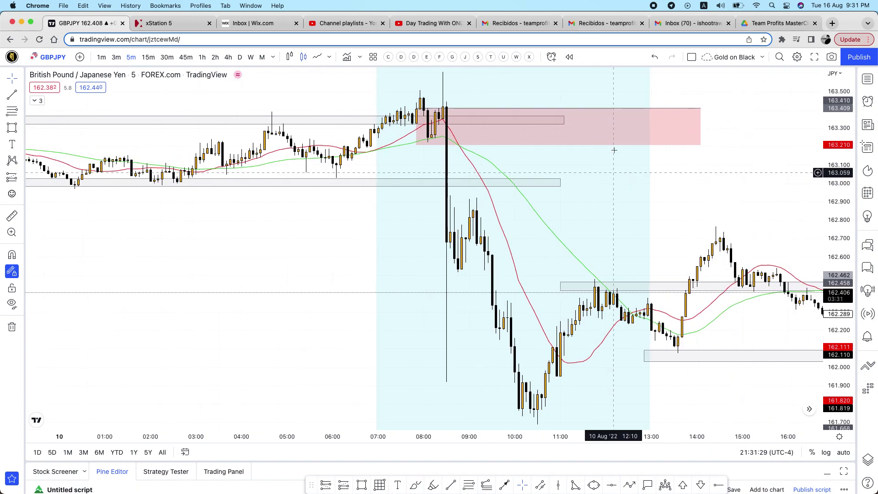
click(608, 119)
drag(698, 112, 553, 112)
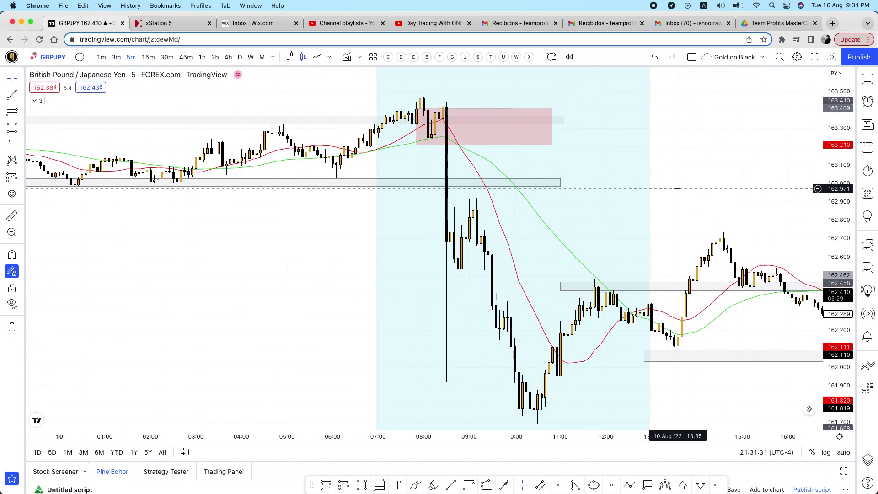
drag(686, 191, 740, 181)
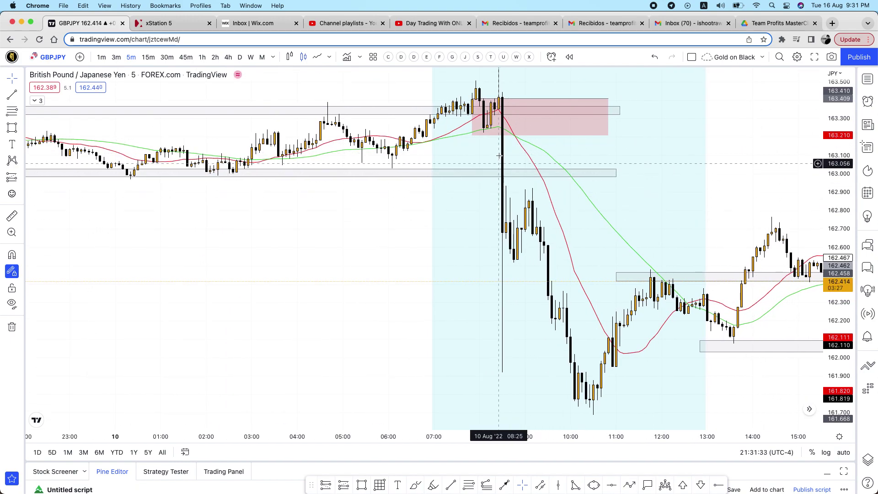
click(503, 128)
click(505, 151)
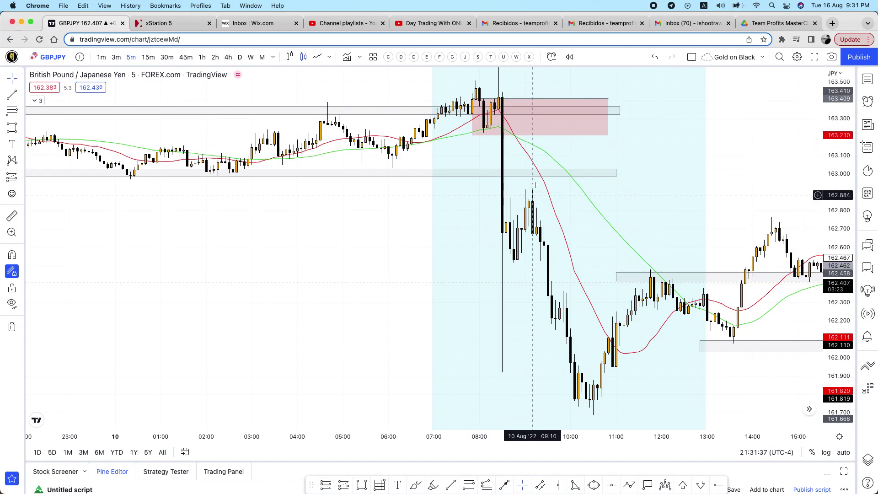
Step: Arm the Short Position drawing tool
scroll(392, 230, down, 4)
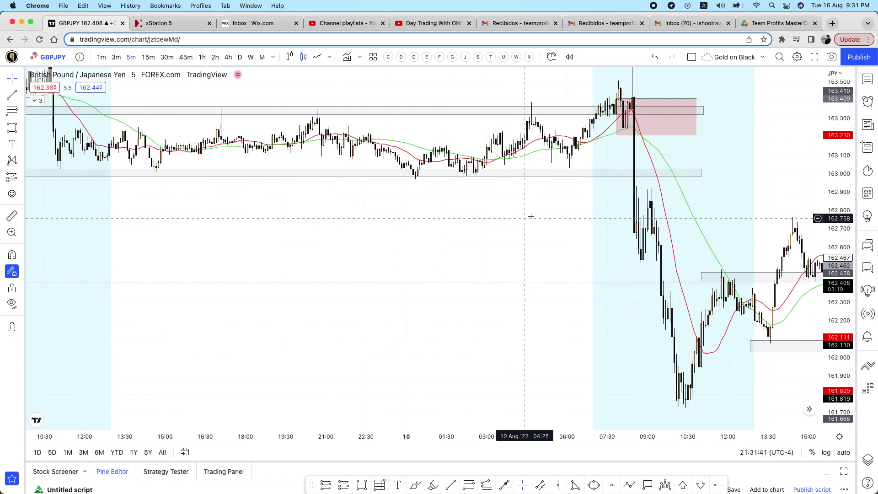
scroll(652, 211, up, 3)
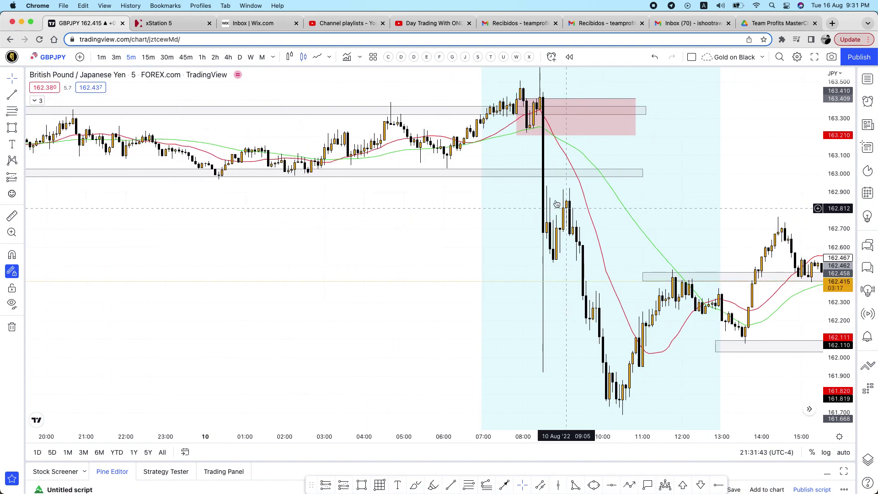
click(23, 177)
click(61, 196)
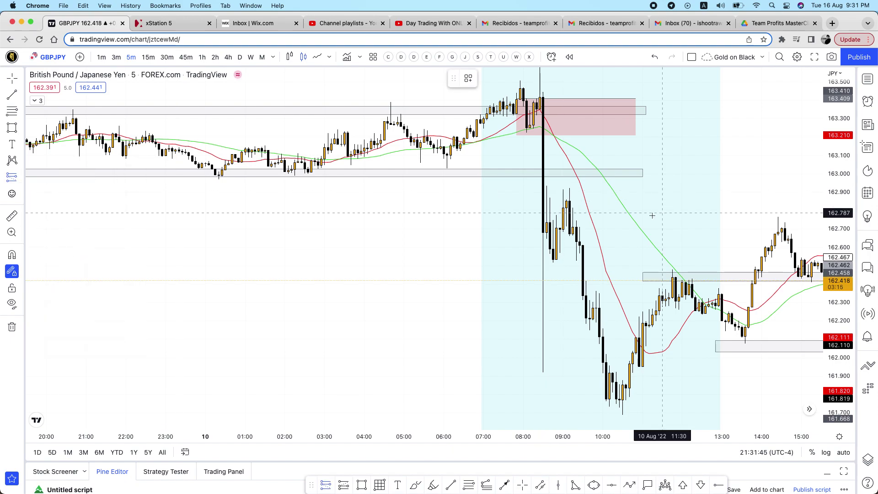
Step: Place a short position at 162.668 on the drop with stop 162.954 and 1:3 target near 161.810
click(569, 234)
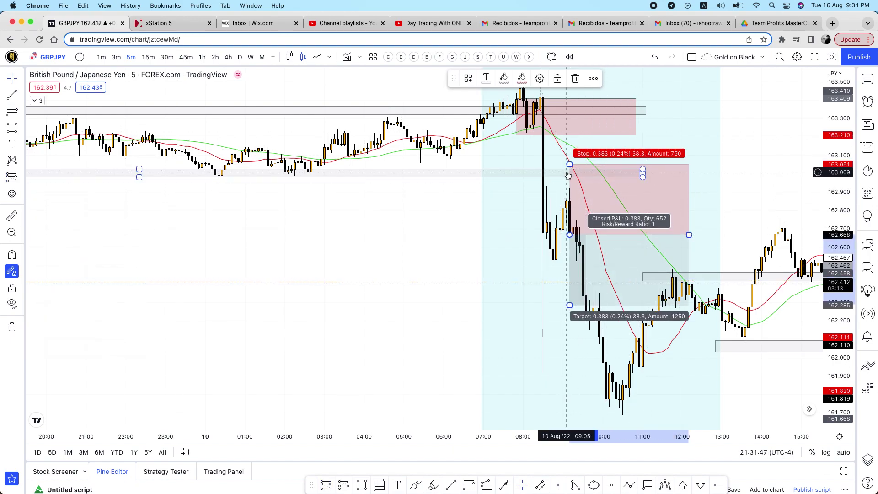
drag(570, 165, 569, 182)
mouse_move(577, 315)
mouse_down()
mouse_move(580, 222)
mouse_move(571, 213)
mouse_move(569, 299)
mouse_up()
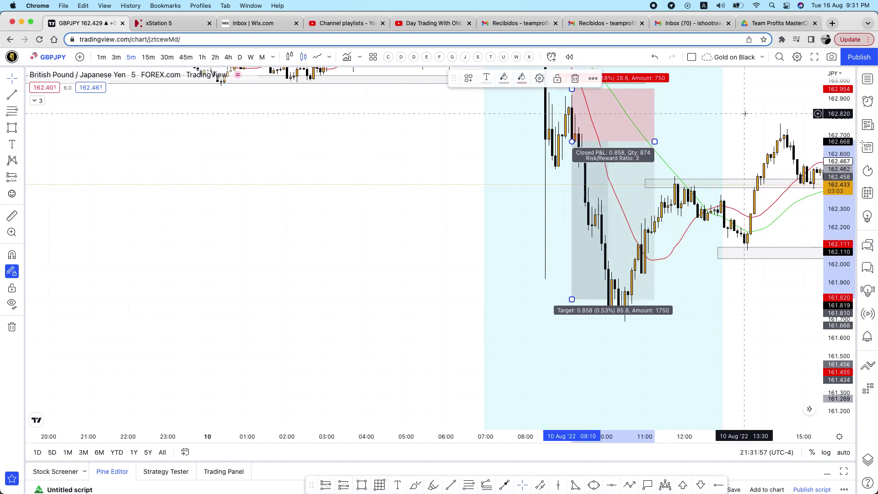
scroll(667, 183, right, 5)
scroll(471, 128, down, 2)
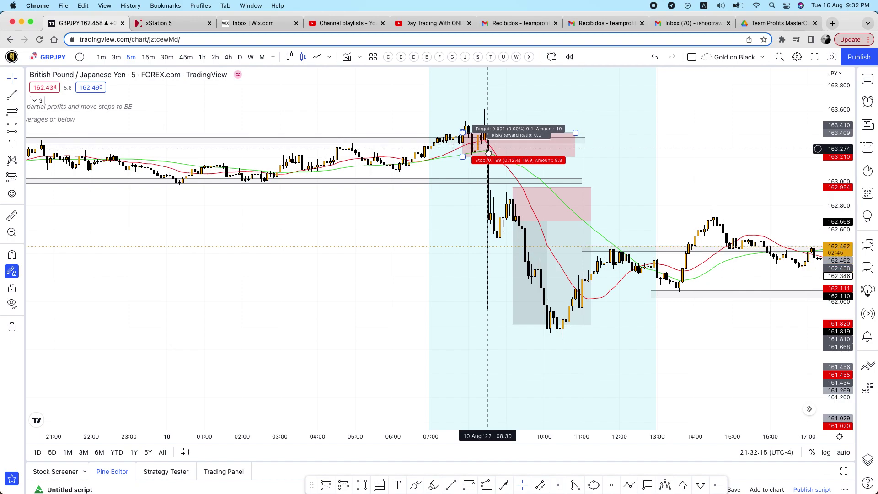
Step: Check the short position's results, then move it onto the breakdown candle, entering near 162.901
click(512, 249)
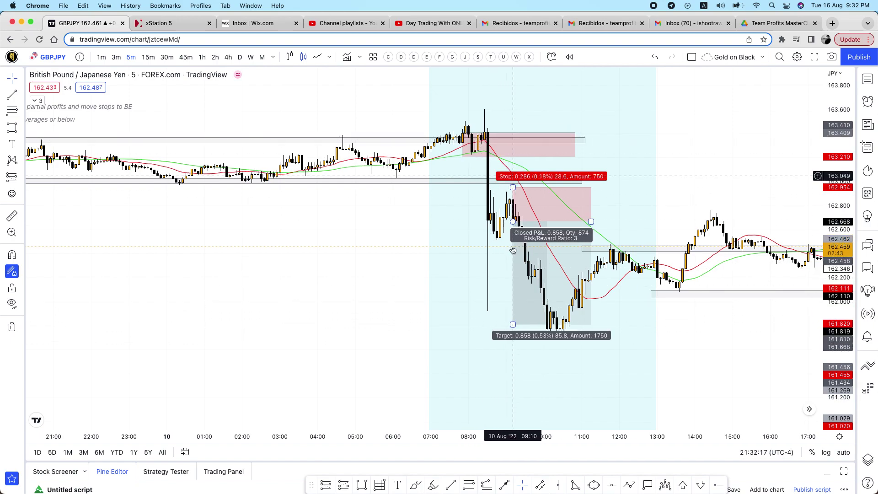
scroll(516, 228, down, 3)
drag(257, 238, 289, 267)
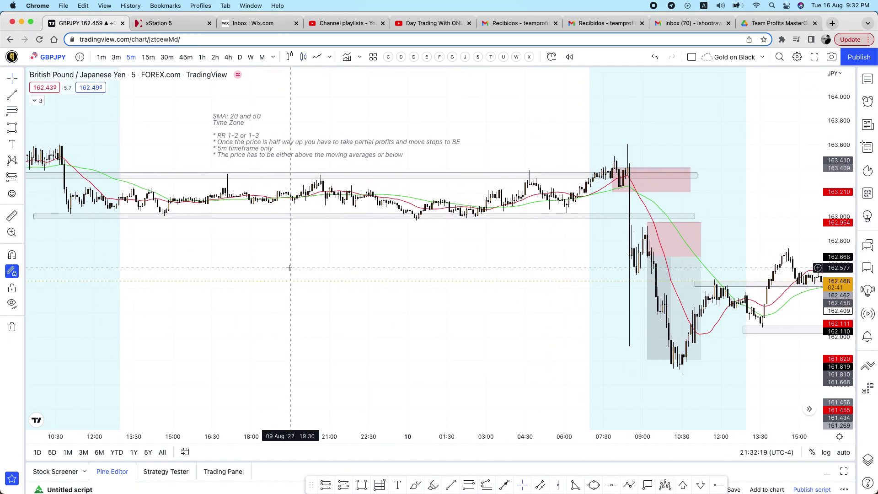
scroll(448, 247, down, 2)
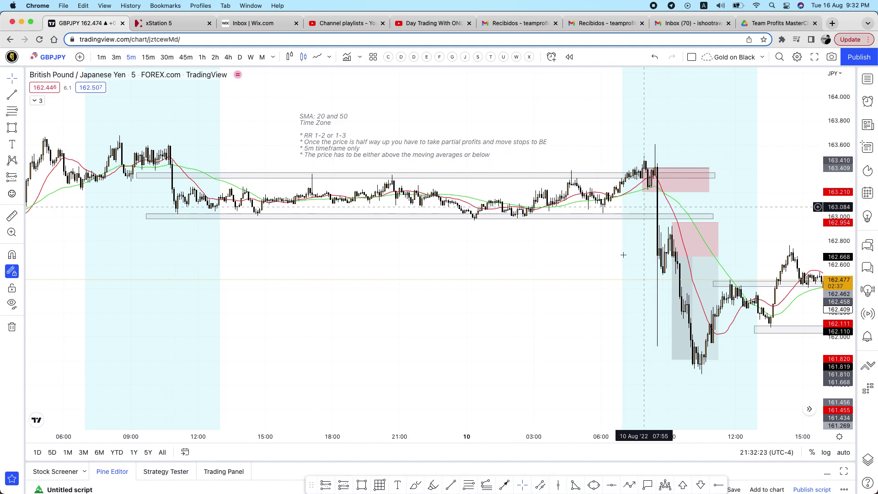
drag(576, 249, 534, 241)
scroll(629, 225, up, 1)
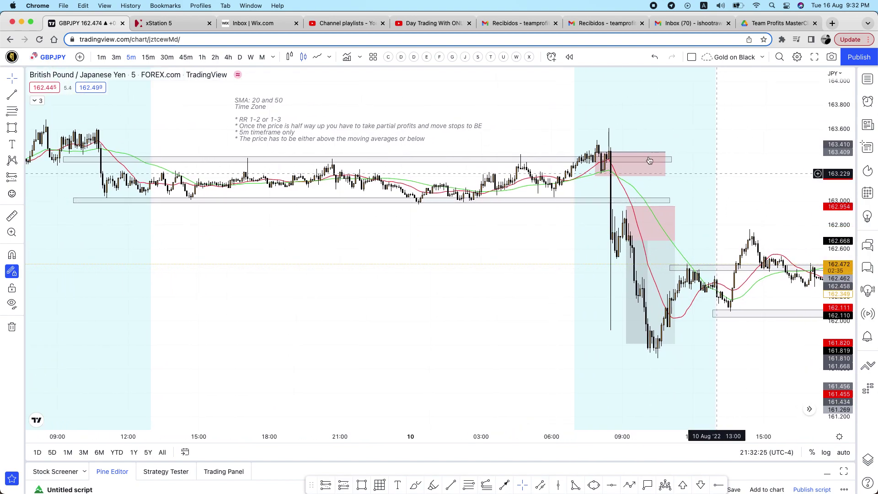
click(629, 225)
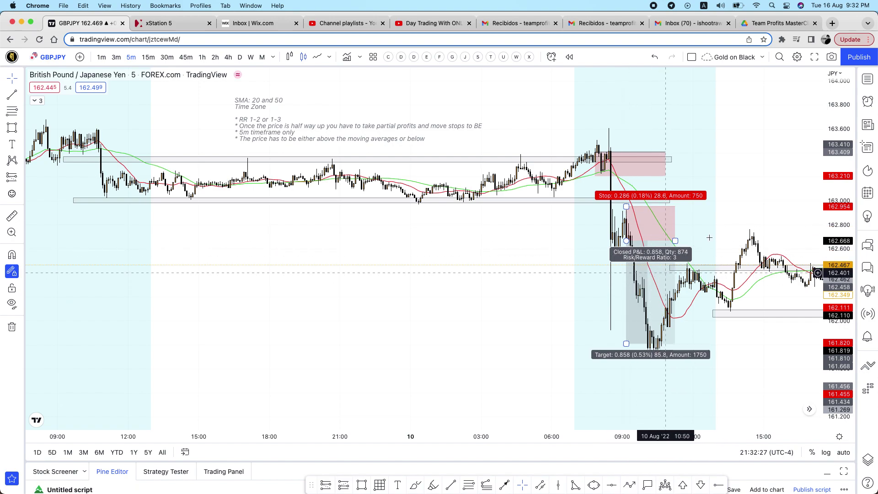
click(692, 151)
scroll(608, 239, down, 1)
scroll(581, 183, down, 1)
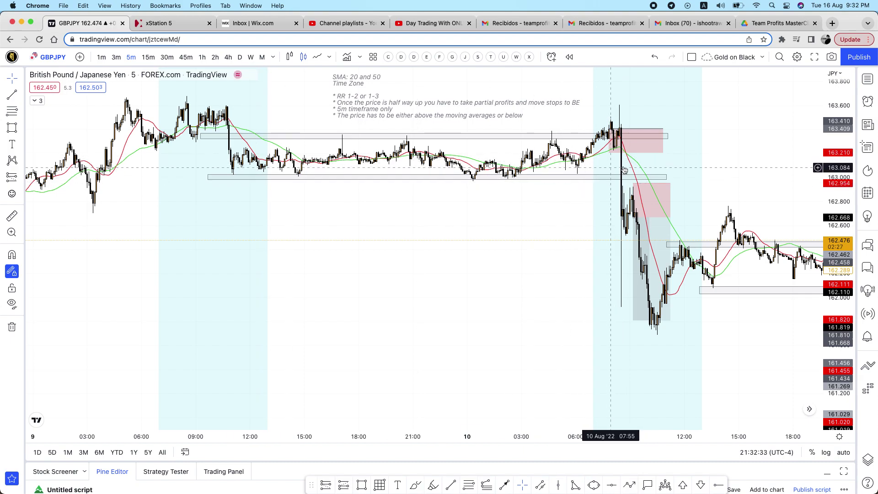
scroll(622, 168, up, 3)
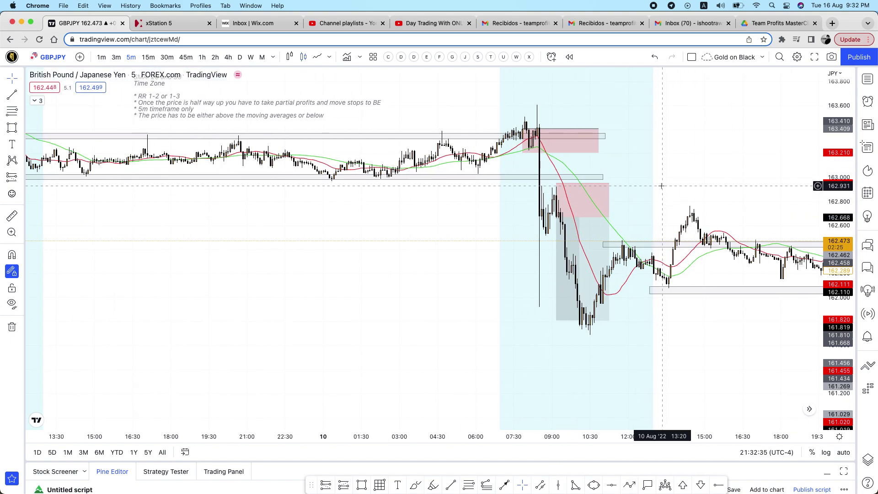
drag(570, 204, 550, 177)
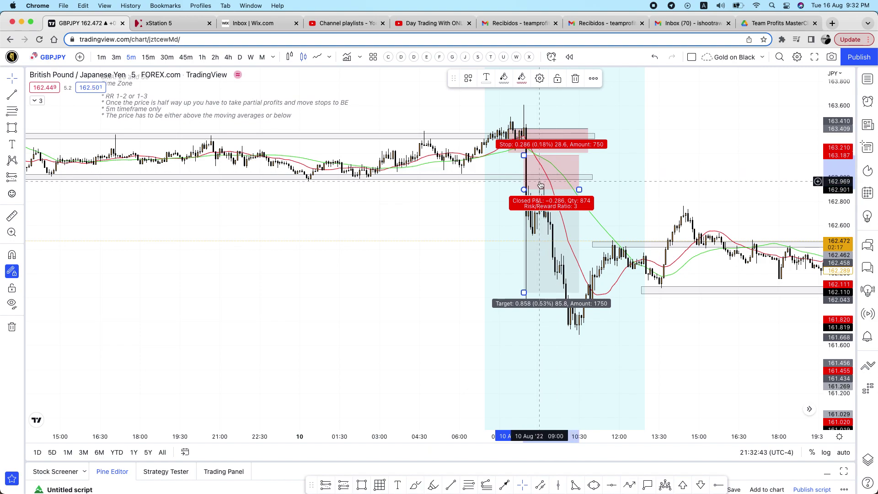
Step: Raise the short's stop to 163.301 and extend its target to 161.746 for 1:3 risk/reward
drag(540, 185, 547, 183)
drag(530, 154, 533, 141)
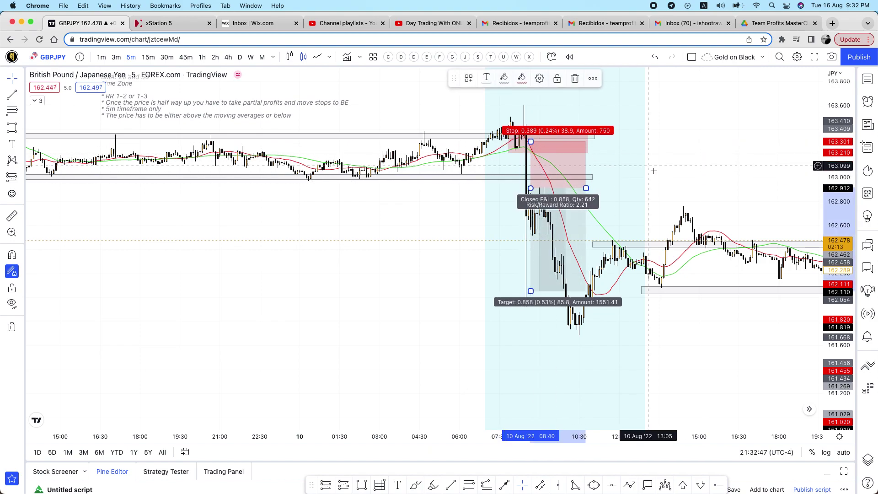
click(530, 295)
drag(531, 295, 531, 328)
scroll(640, 173, left, 2)
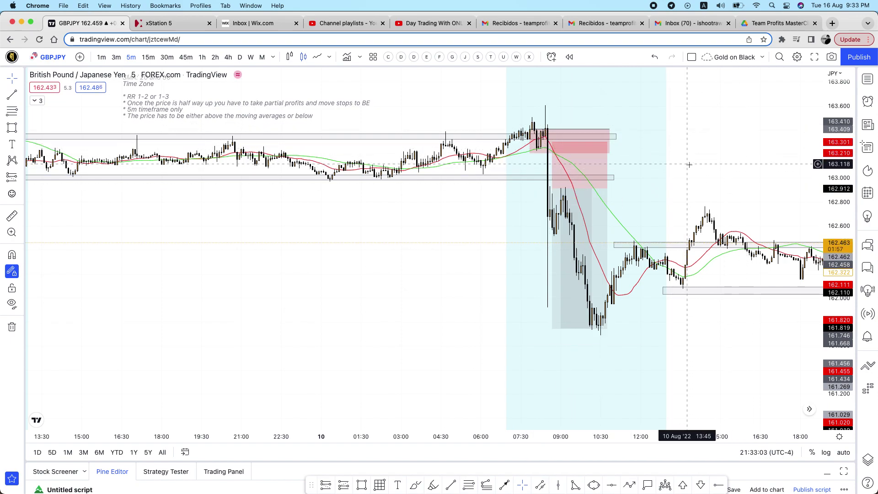
Step: Compress the price scale and move the SMA rules note up above the range
scroll(760, 134, down, 3)
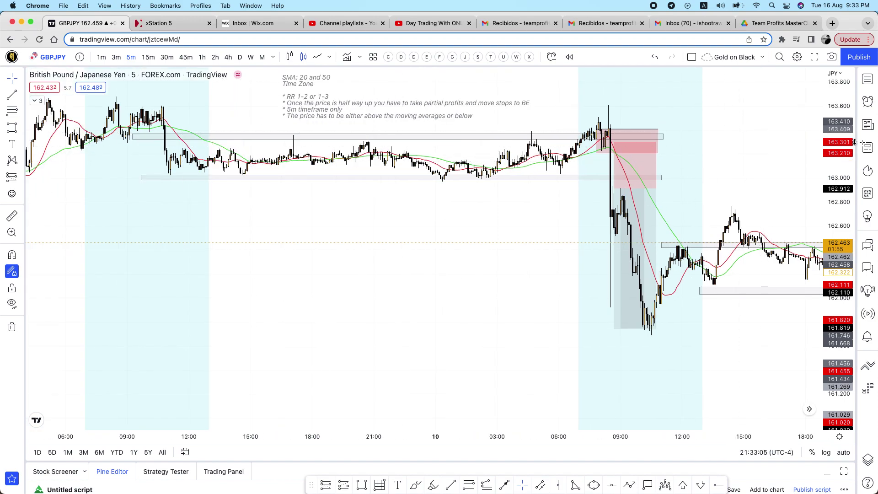
drag(855, 142, 854, 158)
drag(737, 160, 571, 220)
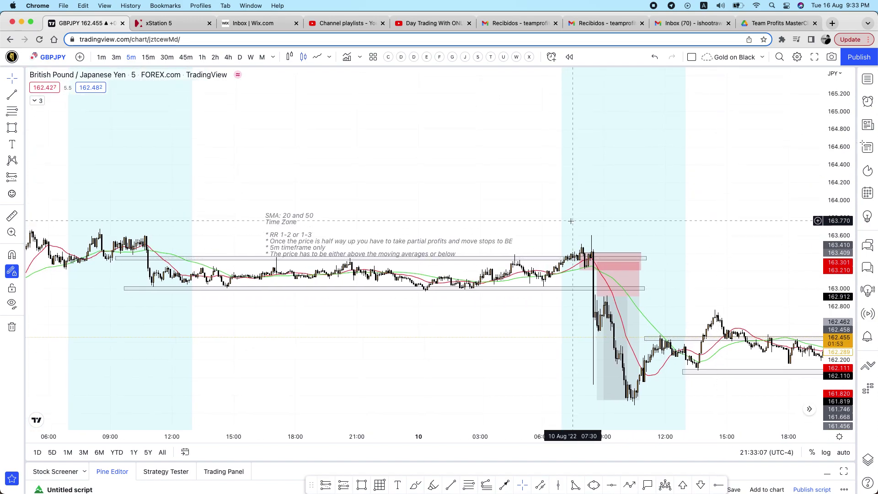
drag(274, 238, 281, 176)
scroll(704, 309, down, 2)
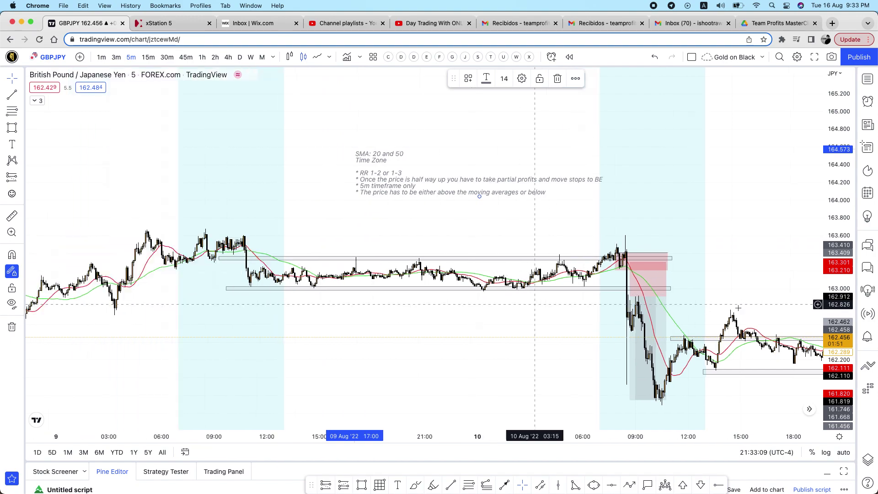
click(367, 288)
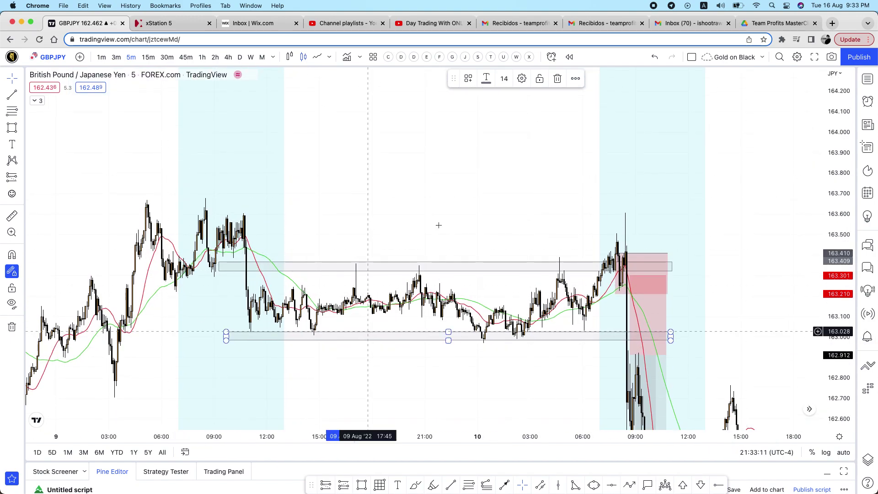
drag(460, 235, 424, 163)
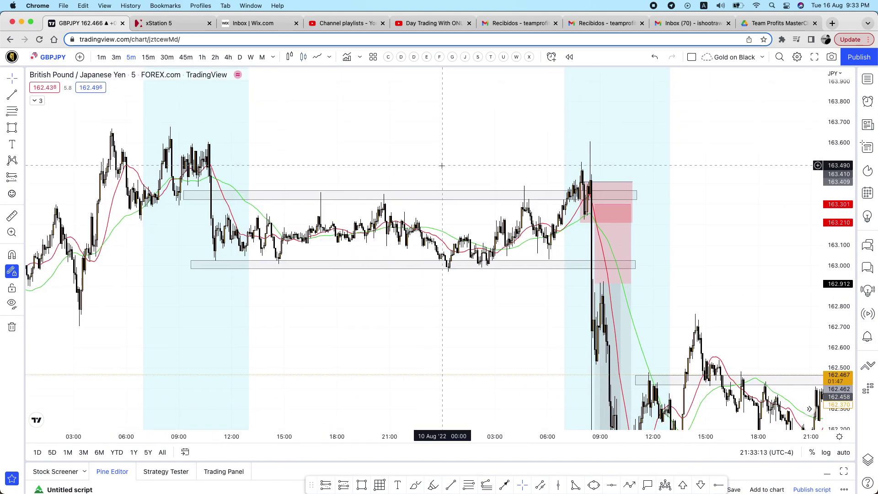
Step: Settle the rules note above the range rectangles and scroll back to the 8–9 Aug history
drag(840, 148, 840, 165)
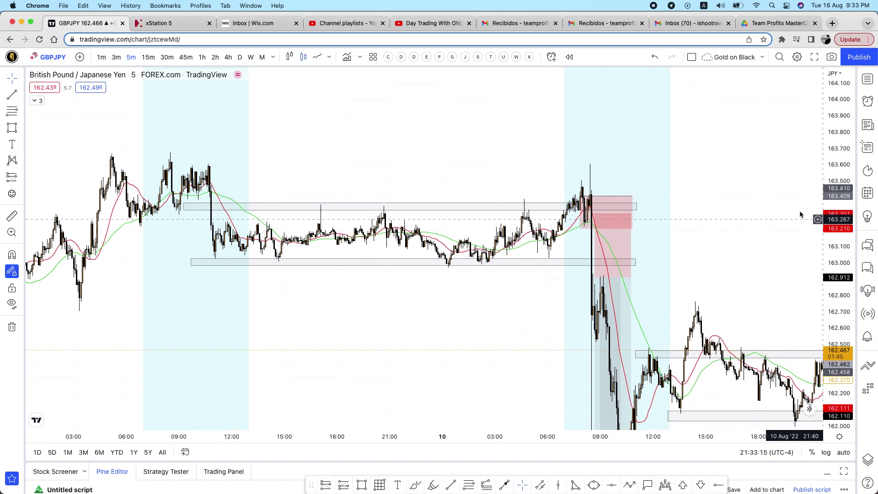
drag(712, 227, 747, 305)
drag(395, 172, 369, 283)
drag(450, 196, 444, 112)
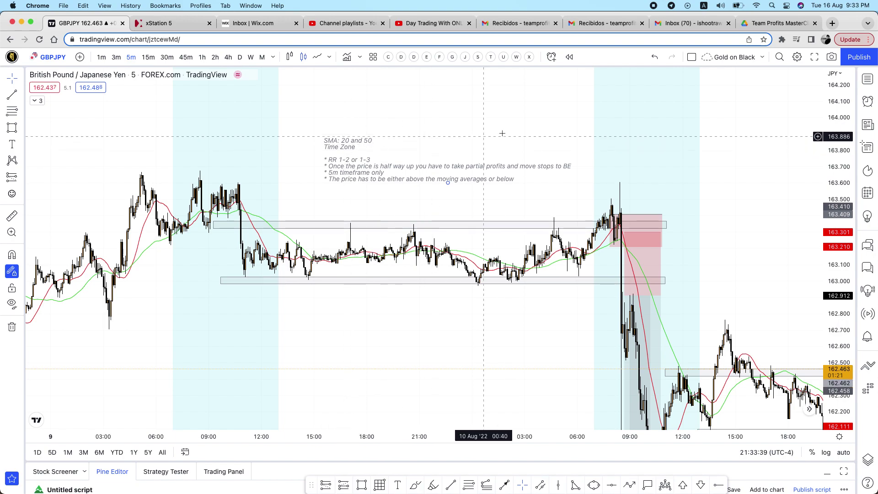
click(460, 170)
drag(461, 170, 455, 175)
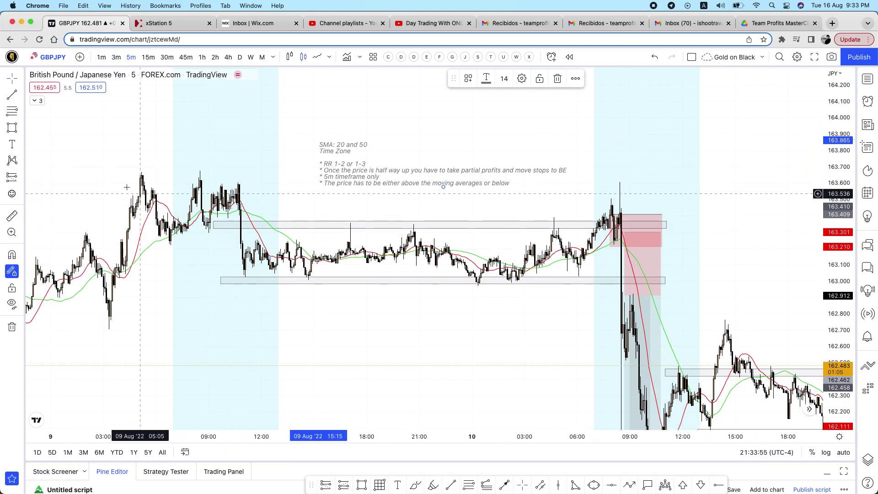
drag(142, 181, 571, 175)
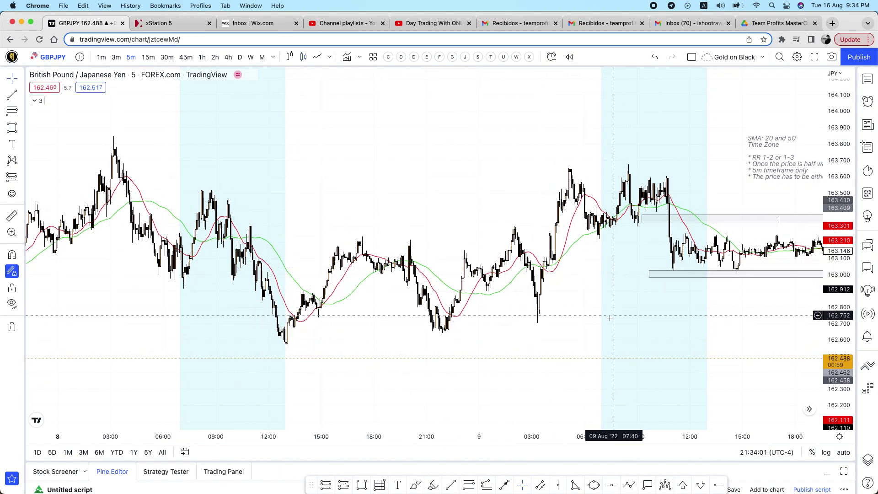
Step: Open and close the watchlist, then bring the 10 Aug short trade back into view
drag(484, 181, 403, 186)
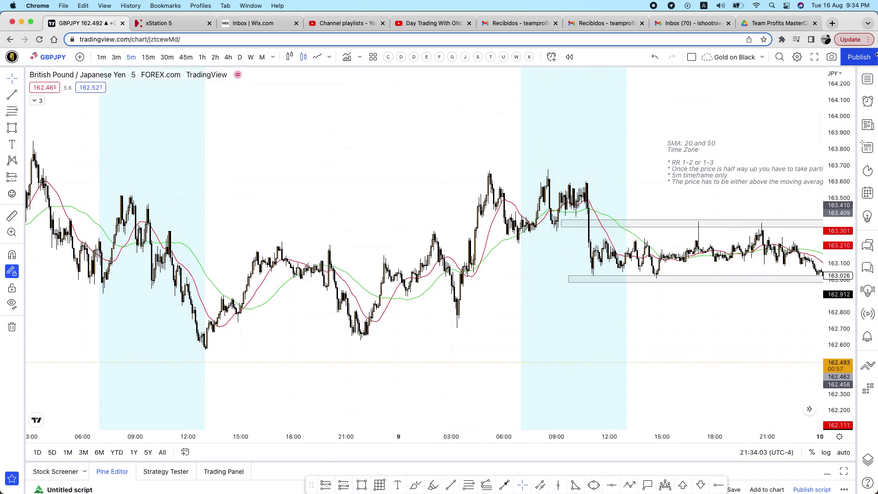
click(867, 81)
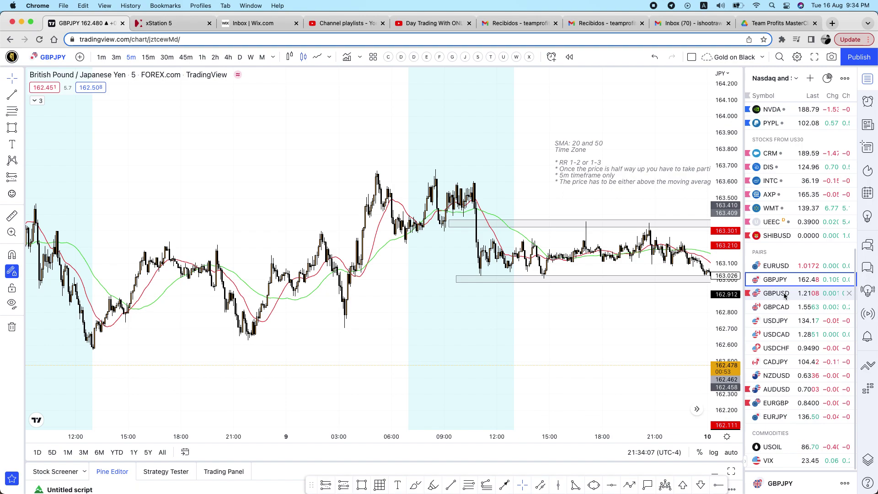
click(868, 81)
drag(646, 167, 345, 165)
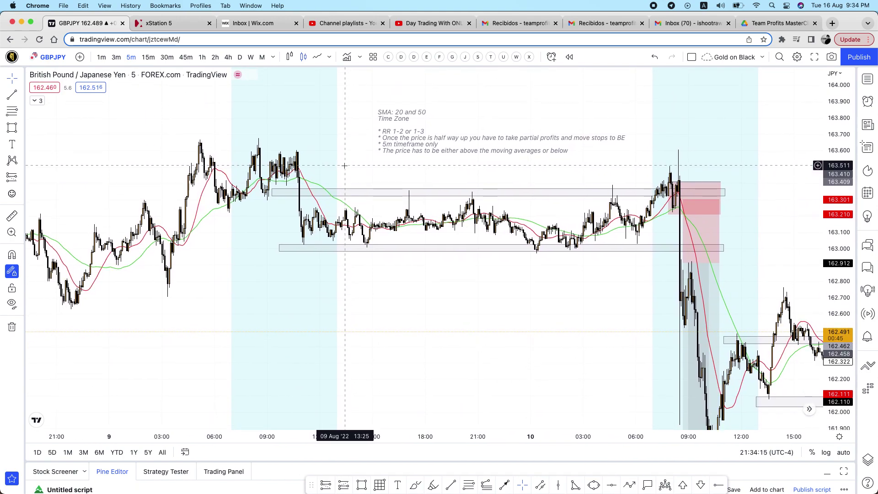